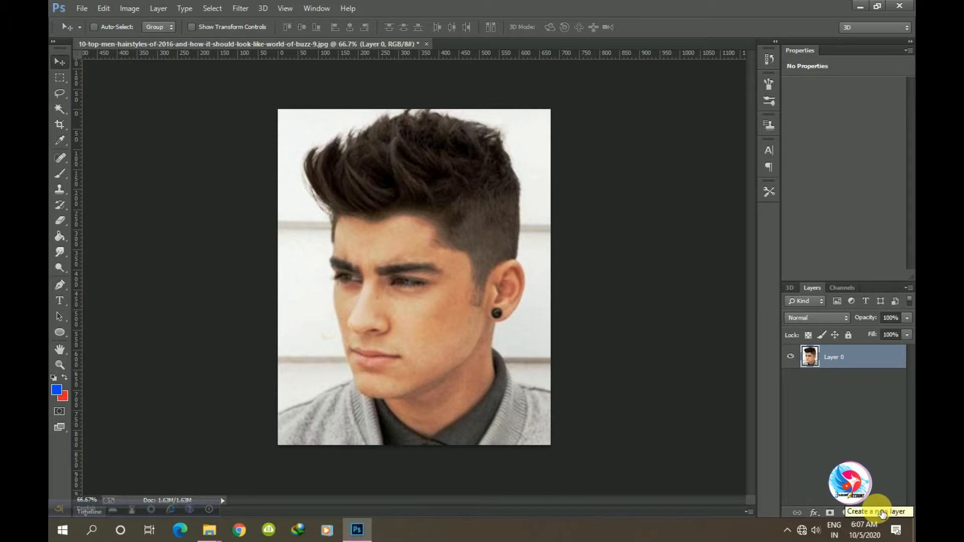
- Duplicate Layer 0 to have a separate portrait layer for retouching
{"action": "left_click", "coordinate": [880, 512]}
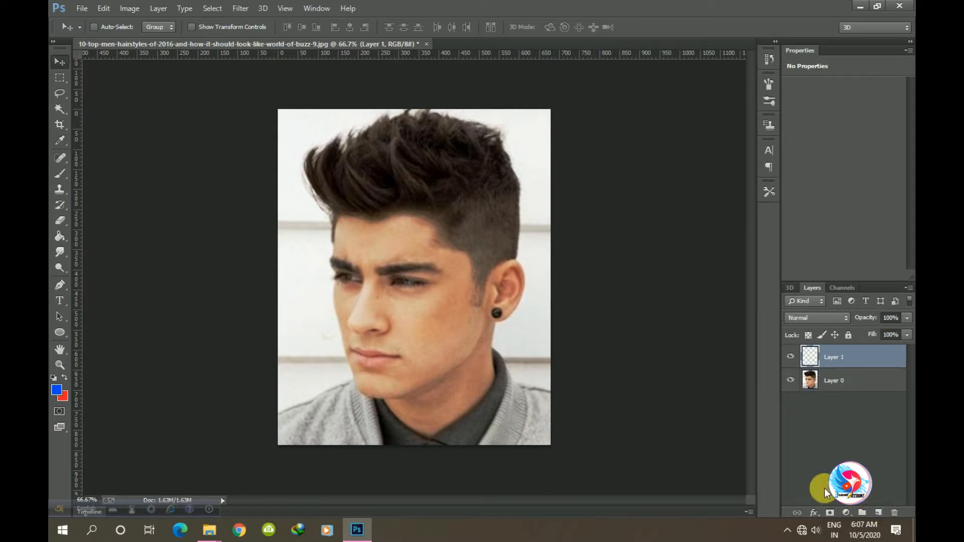
{"action": "key", "text": "Delete"}
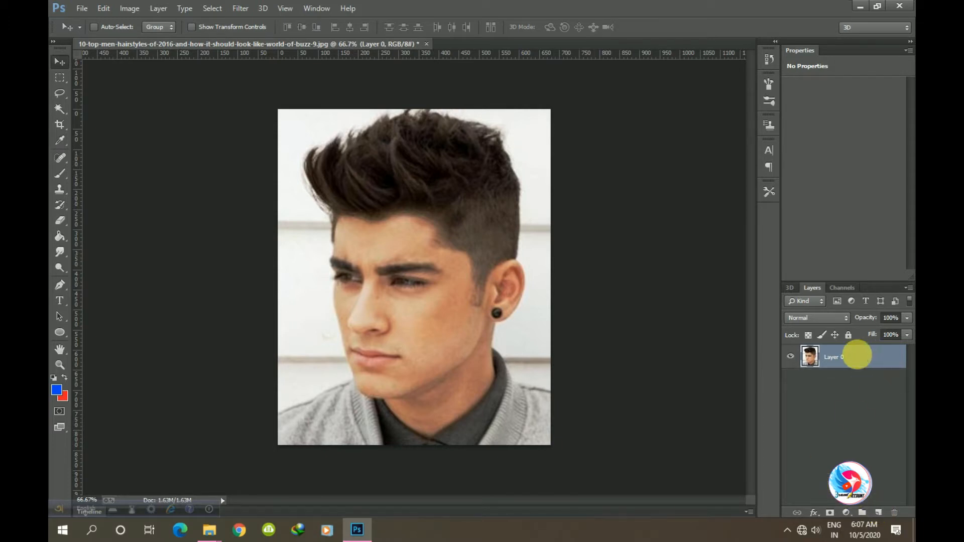
{"action": "right_click", "coordinate": [857, 357]}
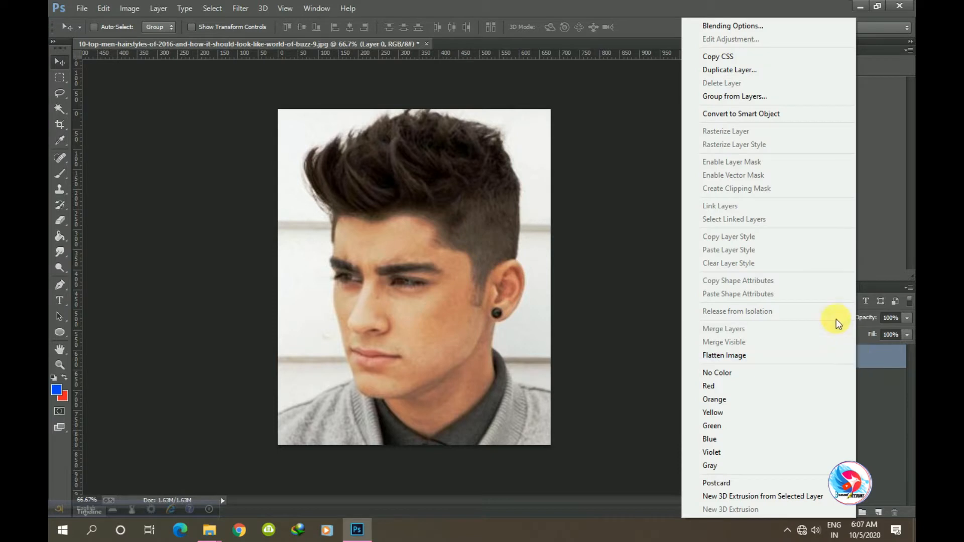
{"action": "left_click", "coordinate": [728, 70]}
{"action": "left_click", "coordinate": [599, 161]}
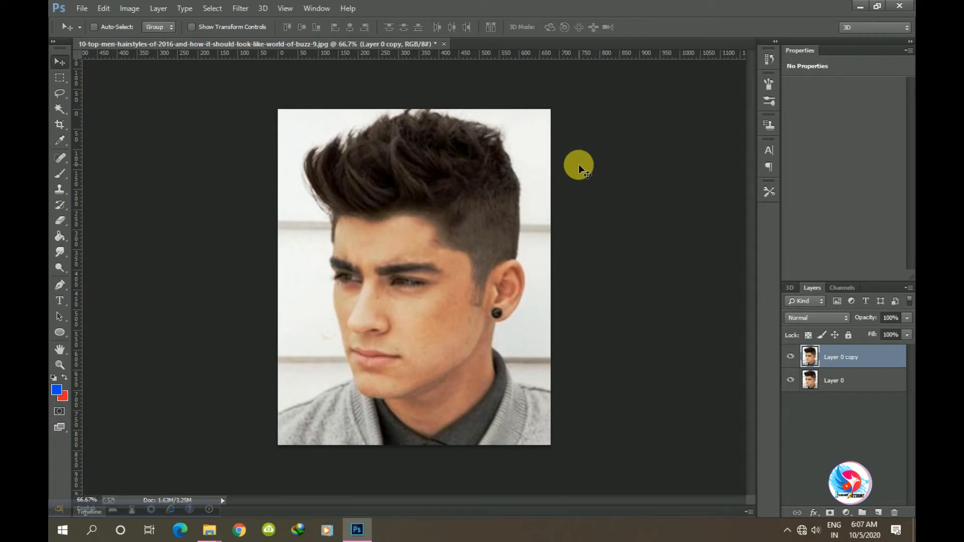
- Smooth the forehead skin on the duplicated layer using the Mixer Brush at sizes 45 and 35
{"action": "key", "text": "ctrl+plus"}
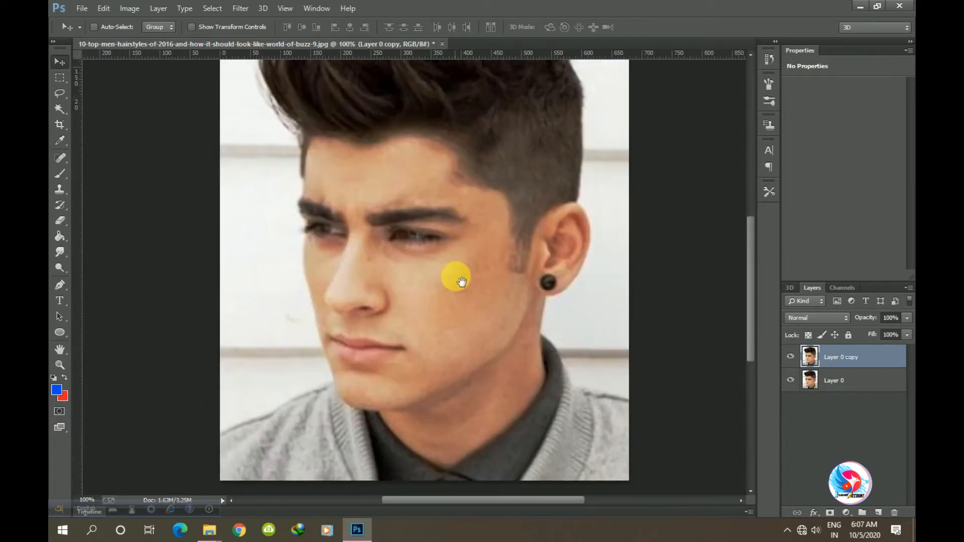
{"action": "key", "text": "ctrl+plus"}
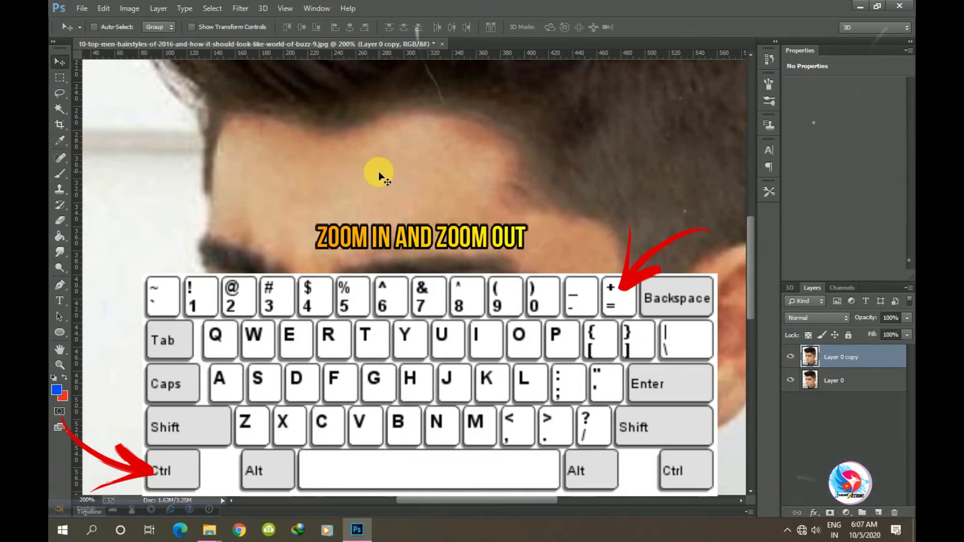
{"action": "left_click", "coordinate": [62, 172]}
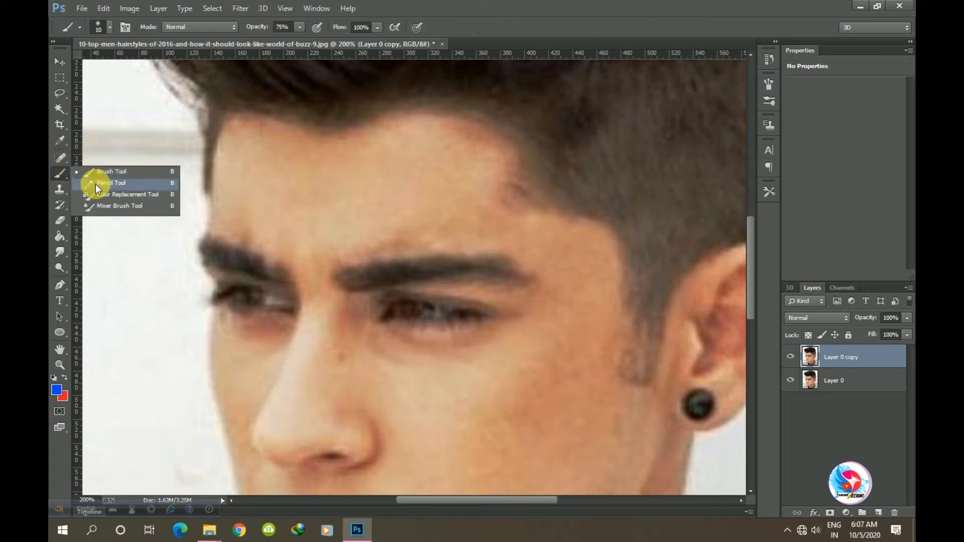
{"action": "left_click", "coordinate": [116, 207]}
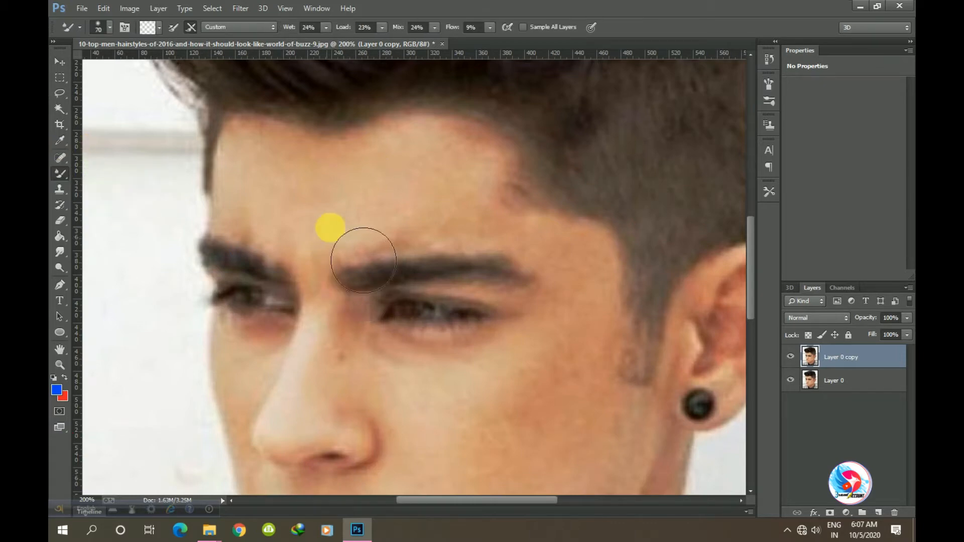
{"action": "key", "text": "bracketleft"}
{"action": "key", "text": "bracketleft"}
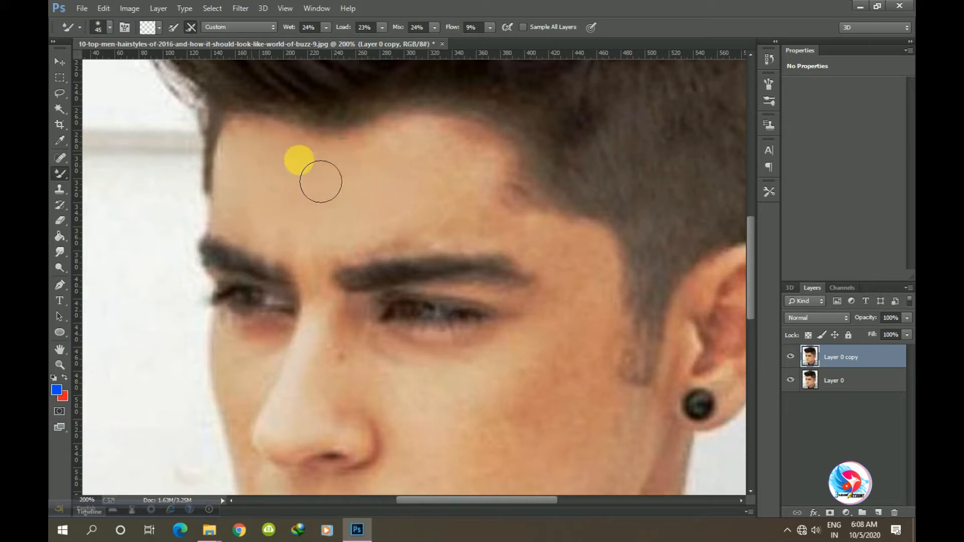
{"action": "key", "text": "bracketleft"}
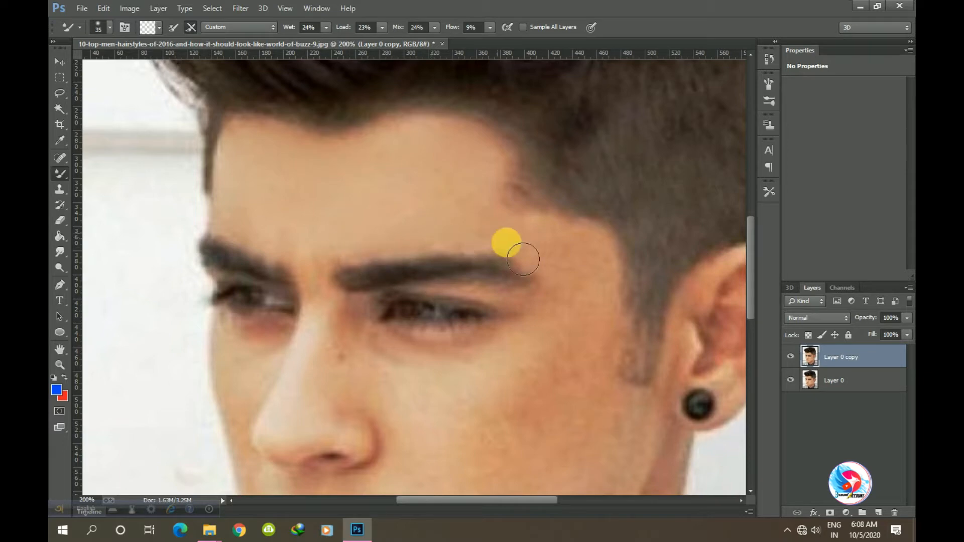
- Set the Mixer Brush flow to 11% and smooth the temple skin beside the eye
{"action": "left_click_drag", "start_coordinate": [489, 28], "coordinate": [491, 30]}
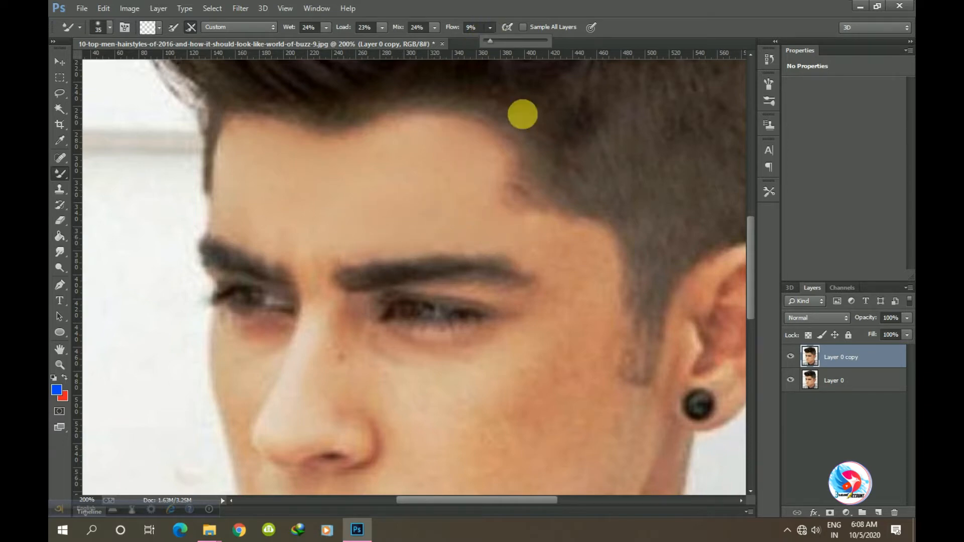
{"action": "left_click", "coordinate": [454, 243]}
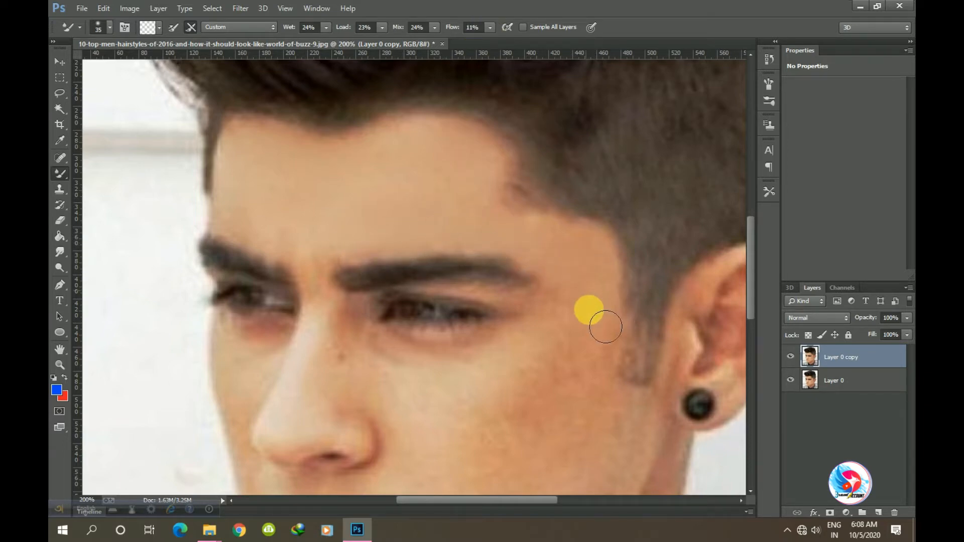
{"action": "mouse_move", "coordinate": [604, 327]}
{"action": "left_mouse_down"}
{"action": "mouse_move", "coordinate": [571, 254]}
{"action": "mouse_move", "coordinate": [575, 229]}
{"action": "mouse_move", "coordinate": [570, 269]}
{"action": "mouse_move", "coordinate": [520, 324]}
{"action": "mouse_move", "coordinate": [374, 320]}
{"action": "mouse_move", "coordinate": [541, 283]}
{"action": "mouse_move", "coordinate": [566, 257]}
{"action": "mouse_move", "coordinate": [573, 269]}
{"action": "mouse_move", "coordinate": [404, 337]}
{"action": "mouse_move", "coordinate": [576, 305]}
{"action": "mouse_move", "coordinate": [555, 224]}
{"action": "left_mouse_up"}
{"action": "left_click_drag", "start_coordinate": [545, 343], "coordinate": [540, 280]}
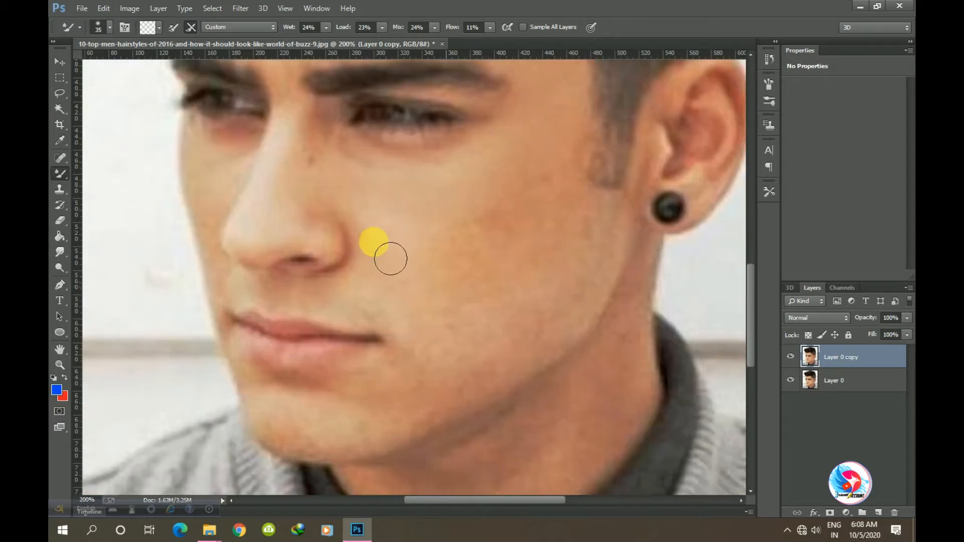
- Blend the blotchy skin on the cheek, around the mouth and on the chin with the Mixer Brush
{"action": "mouse_move", "coordinate": [390, 259]}
{"action": "left_mouse_down"}
{"action": "mouse_move", "coordinate": [490, 294]}
{"action": "mouse_move", "coordinate": [471, 251]}
{"action": "mouse_move", "coordinate": [529, 210]}
{"action": "mouse_move", "coordinate": [565, 243]}
{"action": "mouse_move", "coordinate": [558, 195]}
{"action": "mouse_move", "coordinate": [584, 213]}
{"action": "mouse_move", "coordinate": [580, 157]}
{"action": "mouse_move", "coordinate": [592, 241]}
{"action": "mouse_move", "coordinate": [576, 214]}
{"action": "mouse_move", "coordinate": [581, 241]}
{"action": "mouse_move", "coordinate": [506, 305]}
{"action": "mouse_move", "coordinate": [414, 282]}
{"action": "mouse_move", "coordinate": [459, 331]}
{"action": "mouse_move", "coordinate": [376, 330]}
{"action": "mouse_move", "coordinate": [443, 343]}
{"action": "mouse_move", "coordinate": [423, 390]}
{"action": "mouse_move", "coordinate": [486, 290]}
{"action": "mouse_move", "coordinate": [454, 381]}
{"action": "mouse_move", "coordinate": [509, 309]}
{"action": "mouse_move", "coordinate": [485, 299]}
{"action": "mouse_move", "coordinate": [494, 315]}
{"action": "mouse_move", "coordinate": [433, 385]}
{"action": "mouse_move", "coordinate": [347, 438]}
{"action": "mouse_move", "coordinate": [302, 446]}
{"action": "mouse_move", "coordinate": [328, 462]}
{"action": "mouse_move", "coordinate": [312, 441]}
{"action": "mouse_move", "coordinate": [438, 412]}
{"action": "mouse_move", "coordinate": [410, 411]}
{"action": "mouse_move", "coordinate": [467, 363]}
{"action": "mouse_move", "coordinate": [497, 310]}
{"action": "mouse_move", "coordinate": [507, 356]}
{"action": "mouse_move", "coordinate": [545, 328]}
{"action": "mouse_move", "coordinate": [548, 336]}
{"action": "mouse_move", "coordinate": [557, 314]}
{"action": "mouse_move", "coordinate": [450, 404]}
{"action": "mouse_move", "coordinate": [483, 393]}
{"action": "mouse_move", "coordinate": [490, 368]}
{"action": "mouse_move", "coordinate": [466, 411]}
{"action": "mouse_move", "coordinate": [533, 359]}
{"action": "mouse_move", "coordinate": [562, 361]}
{"action": "mouse_move", "coordinate": [595, 322]}
{"action": "mouse_move", "coordinate": [512, 318]}
{"action": "mouse_move", "coordinate": [552, 334]}
{"action": "mouse_move", "coordinate": [605, 237]}
{"action": "mouse_move", "coordinate": [623, 260]}
{"action": "mouse_move", "coordinate": [625, 225]}
{"action": "mouse_move", "coordinate": [544, 247]}
{"action": "mouse_move", "coordinate": [599, 271]}
{"action": "mouse_move", "coordinate": [592, 341]}
{"action": "mouse_move", "coordinate": [554, 361]}
{"action": "mouse_move", "coordinate": [544, 311]}
{"action": "left_mouse_up"}
{"action": "mouse_move", "coordinate": [532, 261]}
{"action": "left_mouse_down"}
{"action": "mouse_move", "coordinate": [520, 224]}
{"action": "mouse_move", "coordinate": [550, 299]}
{"action": "mouse_move", "coordinate": [434, 411]}
{"action": "left_mouse_up"}
{"action": "key", "text": "["}
{"action": "mouse_move", "coordinate": [420, 375]}
{"action": "left_mouse_down"}
{"action": "mouse_move", "coordinate": [274, 390]}
{"action": "mouse_move", "coordinate": [285, 432]}
{"action": "mouse_move", "coordinate": [415, 327]}
{"action": "mouse_move", "coordinate": [399, 339]}
{"action": "mouse_move", "coordinate": [237, 279]}
{"action": "mouse_move", "coordinate": [401, 258]}
{"action": "mouse_move", "coordinate": [350, 193]}
{"action": "mouse_move", "coordinate": [459, 197]}
{"action": "mouse_move", "coordinate": [471, 179]}
{"action": "mouse_move", "coordinate": [441, 228]}
{"action": "mouse_move", "coordinate": [335, 162]}
{"action": "mouse_move", "coordinate": [338, 192]}
{"action": "mouse_move", "coordinate": [258, 297]}
{"action": "mouse_move", "coordinate": [229, 170]}
{"action": "mouse_move", "coordinate": [205, 166]}
{"action": "mouse_move", "coordinate": [252, 286]}
{"action": "mouse_move", "coordinate": [224, 200]}
{"action": "mouse_move", "coordinate": [232, 265]}
{"action": "left_mouse_up"}
- Smooth the nose, the skin between the eyebrows and the area below the eyes with a size 25 Mixer Brush
{"action": "key", "text": "["}
{"action": "key", "text": "["}
{"action": "key", "text": "["}
{"action": "left_click_drag", "start_coordinate": [292, 191], "coordinate": [302, 315]}
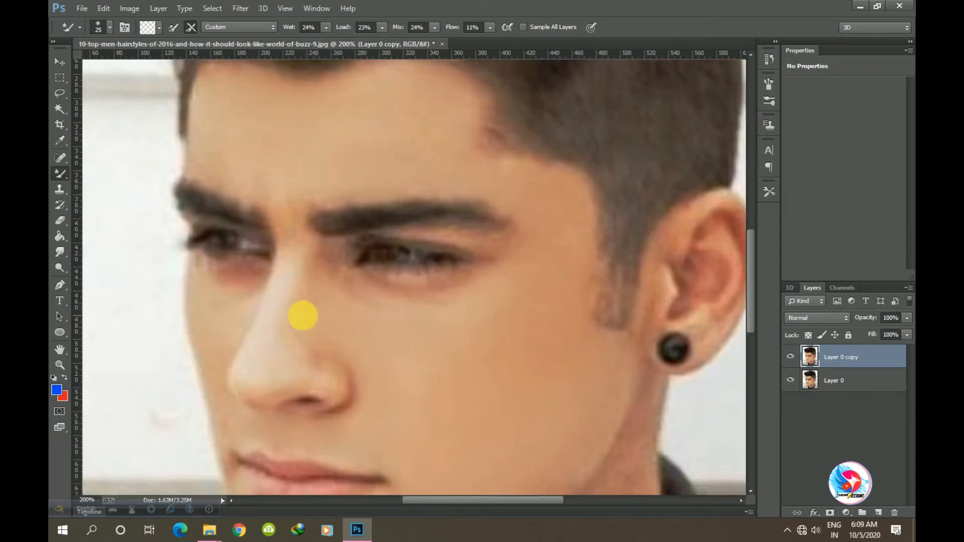
{"action": "mouse_move", "coordinate": [294, 378]}
{"action": "left_mouse_down"}
{"action": "mouse_move", "coordinate": [300, 222]}
{"action": "mouse_move", "coordinate": [272, 218]}
{"action": "left_mouse_up"}
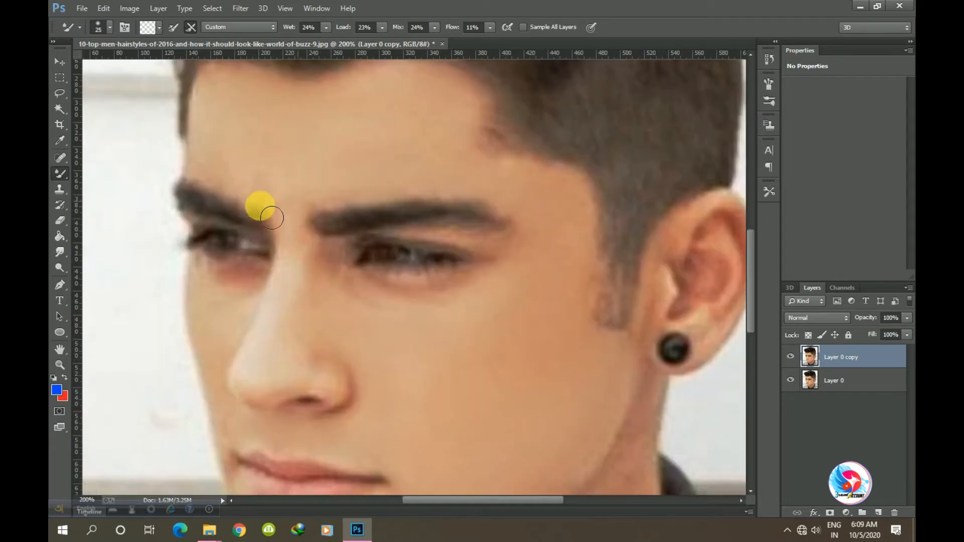
{"action": "mouse_move", "coordinate": [234, 180]}
{"action": "left_mouse_down"}
{"action": "mouse_move", "coordinate": [292, 189]}
{"action": "mouse_move", "coordinate": [312, 308]}
{"action": "mouse_move", "coordinate": [372, 290]}
{"action": "mouse_move", "coordinate": [413, 299]}
{"action": "mouse_move", "coordinate": [424, 280]}
{"action": "mouse_move", "coordinate": [342, 324]}
{"action": "left_mouse_up"}
{"action": "scroll", "coordinate": [372, 291], "scroll_direction": "down", "scroll_amount": 1}
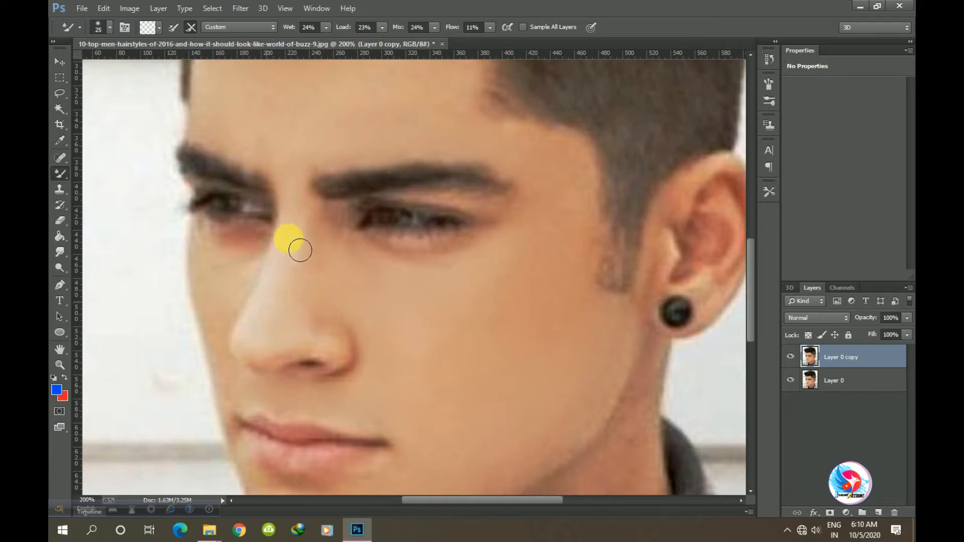
{"action": "mouse_move", "coordinate": [301, 250]}
{"action": "left_mouse_down"}
{"action": "mouse_move", "coordinate": [282, 151]}
{"action": "mouse_move", "coordinate": [383, 221]}
{"action": "mouse_move", "coordinate": [527, 261]}
{"action": "mouse_move", "coordinate": [613, 312]}
{"action": "left_mouse_up"}
{"action": "scroll", "coordinate": [383, 221], "scroll_direction": "up", "scroll_amount": 2}
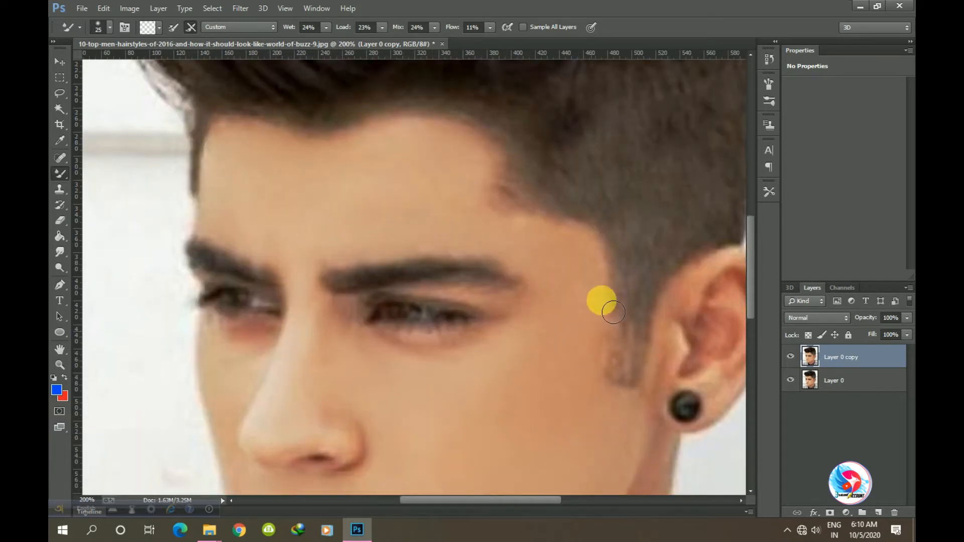
- Smooth the skin of the ear with the Mixer Brush at size 20
{"action": "key", "text": "ctrl+minus"}
{"action": "key", "text": "ctrl+minus"}
{"action": "key", "text": "ctrl+minus"}
{"action": "key", "text": "ctrl+plus"}
{"action": "key", "text": "ctrl+plus"}
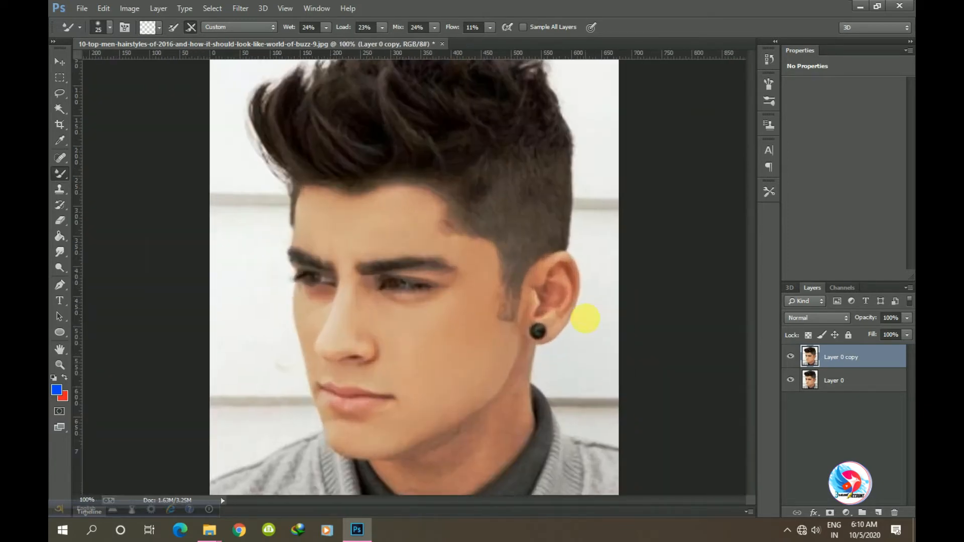
{"action": "key", "text": "ctrl+plus"}
{"action": "left_click_drag", "start_coordinate": [585, 318], "coordinate": [516, 280]}
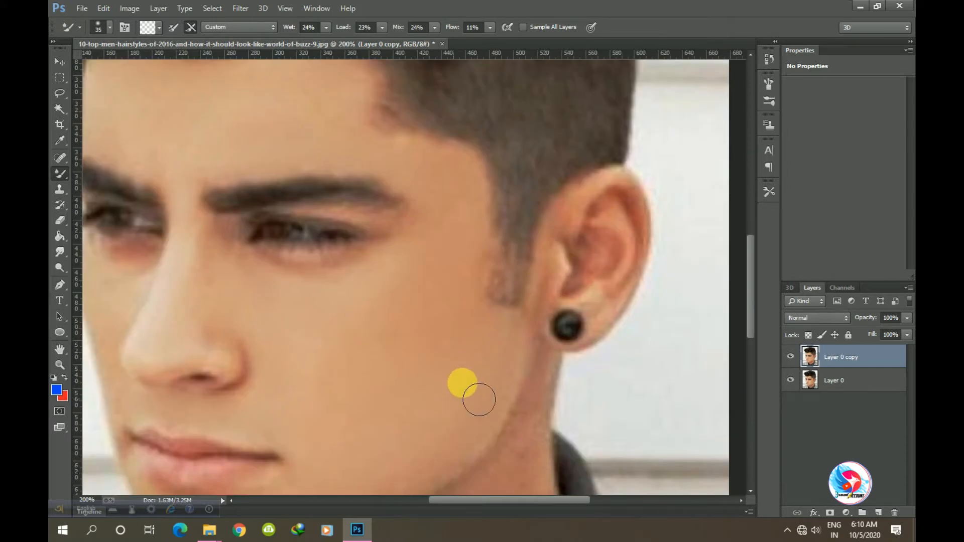
{"action": "key", "text": "bracketleft"}
{"action": "key", "text": "bracketleft"}
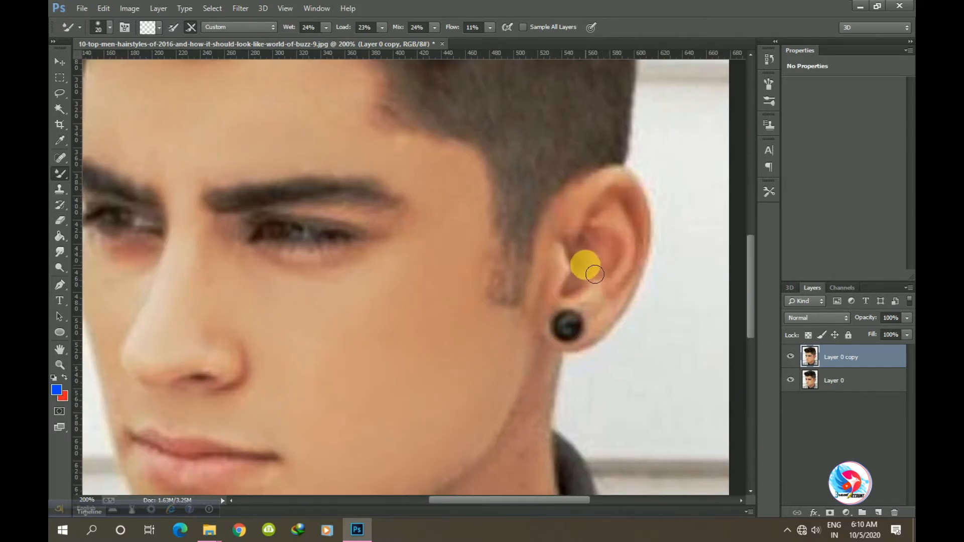
{"action": "mouse_move", "coordinate": [594, 274]}
{"action": "left_mouse_down"}
{"action": "mouse_move", "coordinate": [630, 296]}
{"action": "mouse_move", "coordinate": [633, 231]}
{"action": "left_mouse_up"}
{"action": "key", "text": "ctrl+minus"}
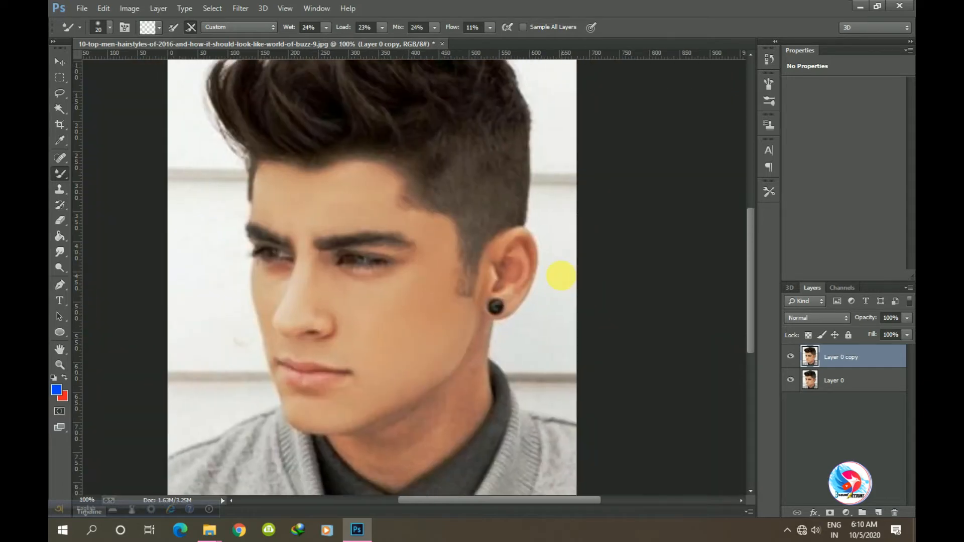
- Blend the lower cheek skin near the jawline with the Mixer Brush at size 35
{"action": "key", "text": "ctrl+plus"}
{"action": "left_click_drag", "start_coordinate": [528, 432], "coordinate": [527, 241]}
{"action": "key", "text": "bracketright"}
{"action": "key", "text": "bracketright"}
{"action": "key", "text": "bracketright"}
{"action": "mouse_move", "coordinate": [433, 221]}
{"action": "left_mouse_down"}
{"action": "mouse_move", "coordinate": [399, 307]}
{"action": "mouse_move", "coordinate": [452, 305]}
{"action": "mouse_move", "coordinate": [361, 333]}
{"action": "mouse_move", "coordinate": [442, 304]}
{"action": "mouse_move", "coordinate": [335, 367]}
{"action": "mouse_move", "coordinate": [398, 336]}
{"action": "mouse_move", "coordinate": [235, 368]}
{"action": "mouse_move", "coordinate": [289, 371]}
{"action": "mouse_move", "coordinate": [427, 312]}
{"action": "mouse_move", "coordinate": [269, 173]}
{"action": "mouse_move", "coordinate": [308, 195]}
{"action": "mouse_move", "coordinate": [395, 304]}
{"action": "left_mouse_up"}
- Smooth the neck skin between the jawline and the shirt collar with the Mixer Brush at size 40
{"action": "left_click_drag", "start_coordinate": [460, 360], "coordinate": [454, 269]}
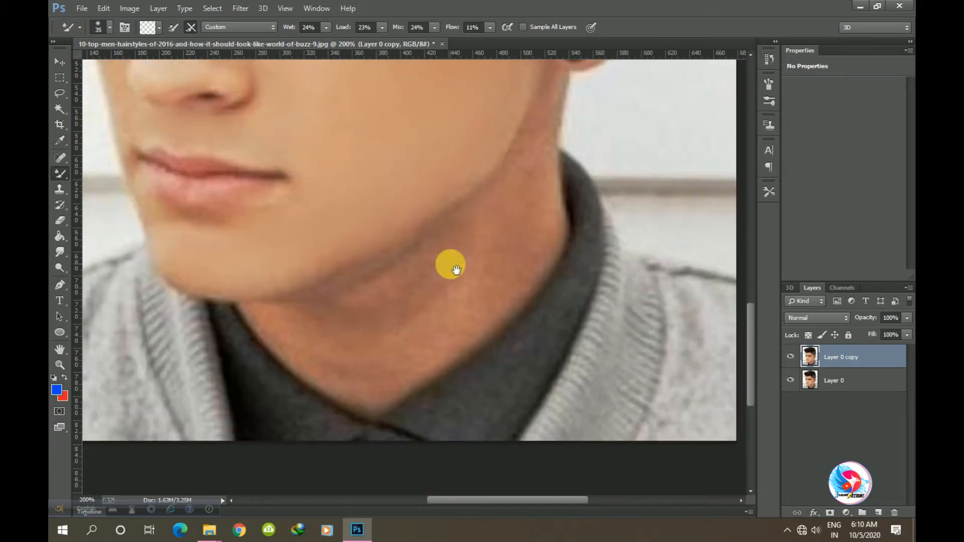
{"action": "key", "text": "bracketright"}
{"action": "mouse_move", "coordinate": [312, 358]}
{"action": "left_mouse_down"}
{"action": "mouse_move", "coordinate": [458, 337]}
{"action": "mouse_move", "coordinate": [413, 317]}
{"action": "mouse_move", "coordinate": [492, 325]}
{"action": "mouse_move", "coordinate": [496, 284]}
{"action": "mouse_move", "coordinate": [427, 349]}
{"action": "mouse_move", "coordinate": [440, 331]}
{"action": "mouse_move", "coordinate": [488, 320]}
{"action": "mouse_move", "coordinate": [478, 257]}
{"action": "mouse_move", "coordinate": [400, 292]}
{"action": "left_mouse_up"}
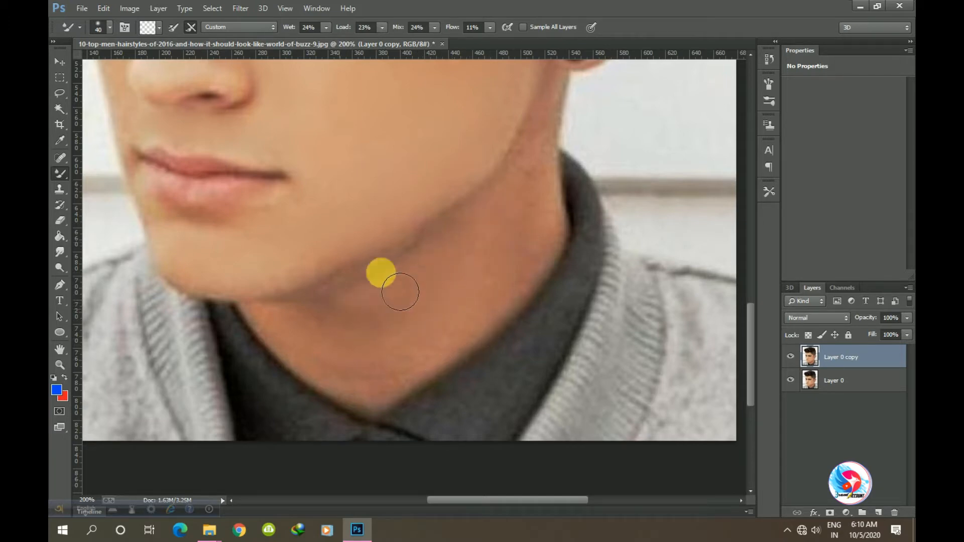
{"action": "mouse_move", "coordinate": [537, 230]}
{"action": "left_mouse_down"}
{"action": "mouse_move", "coordinate": [411, 369]}
{"action": "mouse_move", "coordinate": [451, 351]}
{"action": "mouse_move", "coordinate": [392, 412]}
{"action": "mouse_move", "coordinate": [432, 397]}
{"action": "left_mouse_up"}
{"action": "mouse_move", "coordinate": [489, 303]}
{"action": "left_mouse_down"}
{"action": "mouse_move", "coordinate": [523, 296]}
{"action": "mouse_move", "coordinate": [515, 300]}
{"action": "mouse_move", "coordinate": [520, 209]}
{"action": "mouse_move", "coordinate": [479, 279]}
{"action": "mouse_move", "coordinate": [479, 269]}
{"action": "mouse_move", "coordinate": [484, 301]}
{"action": "mouse_move", "coordinate": [462, 317]}
{"action": "mouse_move", "coordinate": [447, 356]}
{"action": "mouse_move", "coordinate": [496, 340]}
{"action": "mouse_move", "coordinate": [484, 359]}
{"action": "mouse_move", "coordinate": [502, 268]}
{"action": "mouse_move", "coordinate": [438, 356]}
{"action": "mouse_move", "coordinate": [453, 306]}
{"action": "mouse_move", "coordinate": [443, 300]}
{"action": "mouse_move", "coordinate": [427, 315]}
{"action": "mouse_move", "coordinate": [482, 306]}
{"action": "mouse_move", "coordinate": [445, 330]}
{"action": "mouse_move", "coordinate": [486, 186]}
{"action": "mouse_move", "coordinate": [481, 288]}
{"action": "mouse_move", "coordinate": [443, 342]}
{"action": "mouse_move", "coordinate": [447, 291]}
{"action": "mouse_move", "coordinate": [495, 234]}
{"action": "mouse_move", "coordinate": [466, 286]}
{"action": "mouse_move", "coordinate": [498, 260]}
{"action": "mouse_move", "coordinate": [503, 231]}
{"action": "mouse_move", "coordinate": [512, 269]}
{"action": "mouse_move", "coordinate": [514, 211]}
{"action": "mouse_move", "coordinate": [461, 328]}
{"action": "mouse_move", "coordinate": [444, 283]}
{"action": "mouse_move", "coordinate": [429, 293]}
{"action": "mouse_move", "coordinate": [428, 250]}
{"action": "mouse_move", "coordinate": [309, 321]}
{"action": "mouse_move", "coordinate": [195, 343]}
{"action": "mouse_move", "coordinate": [317, 317]}
{"action": "mouse_move", "coordinate": [425, 250]}
{"action": "mouse_move", "coordinate": [385, 286]}
{"action": "mouse_move", "coordinate": [472, 293]}
{"action": "mouse_move", "coordinate": [446, 325]}
{"action": "mouse_move", "coordinate": [440, 302]}
{"action": "mouse_move", "coordinate": [447, 322]}
{"action": "mouse_move", "coordinate": [506, 202]}
{"action": "mouse_move", "coordinate": [482, 326]}
{"action": "mouse_move", "coordinate": [446, 375]}
{"action": "mouse_move", "coordinate": [462, 316]}
{"action": "mouse_move", "coordinate": [440, 310]}
{"action": "mouse_move", "coordinate": [416, 354]}
{"action": "mouse_move", "coordinate": [260, 401]}
{"action": "mouse_move", "coordinate": [234, 392]}
{"action": "mouse_move", "coordinate": [305, 441]}
{"action": "mouse_move", "coordinate": [260, 421]}
{"action": "mouse_move", "coordinate": [328, 457]}
{"action": "mouse_move", "coordinate": [427, 437]}
{"action": "mouse_move", "coordinate": [498, 352]}
{"action": "mouse_move", "coordinate": [510, 307]}
{"action": "mouse_move", "coordinate": [462, 360]}
{"action": "mouse_move", "coordinate": [486, 280]}
{"action": "mouse_move", "coordinate": [504, 270]}
{"action": "left_mouse_up"}
{"action": "key", "text": "bracketleft"}
{"action": "key", "text": "bracketright"}
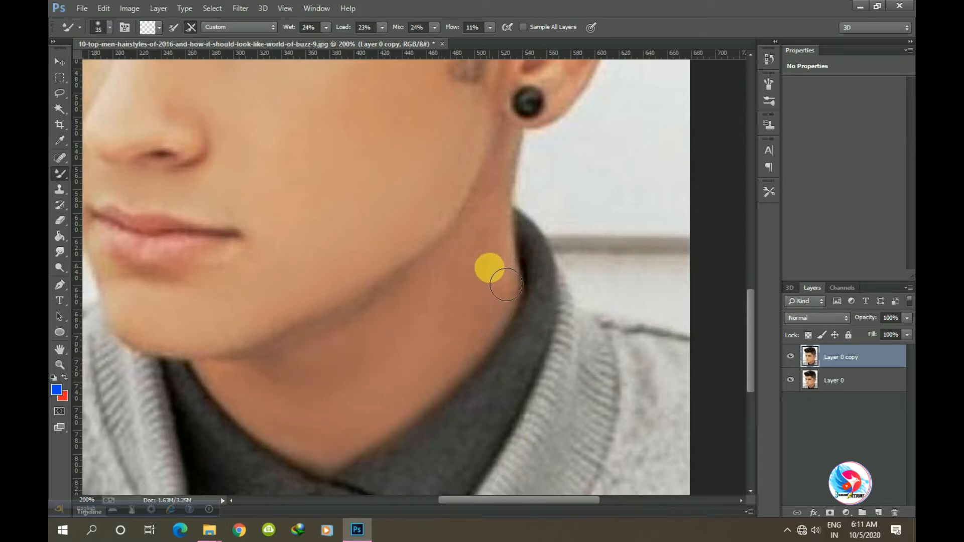
- Open the Camera Raw filter and set Contrast +21, Shadows +26, Whites +26, Blacks +51 and Clarity +8
{"action": "key", "text": "ctrl+minus"}
{"action": "key", "text": "ctrl+minus"}
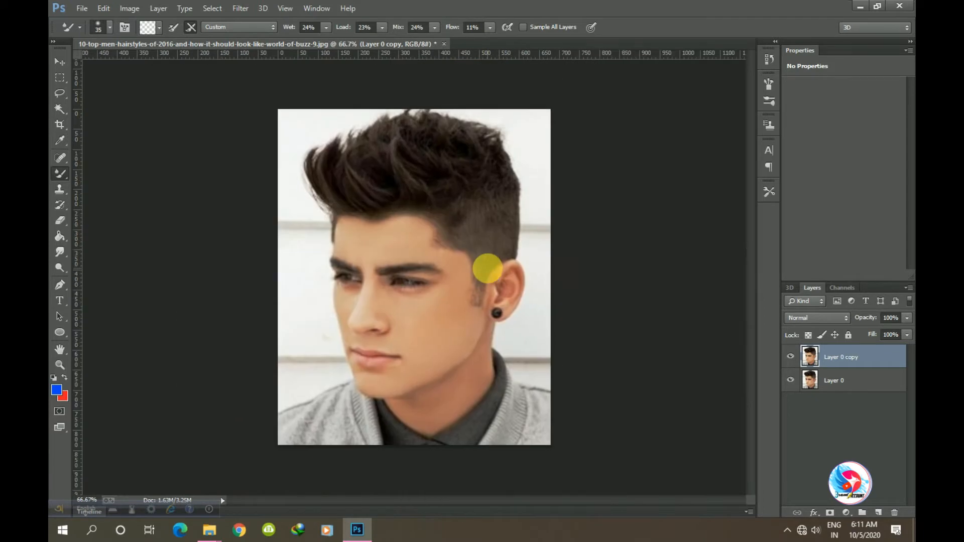
{"action": "key", "text": "ctrl+plus"}
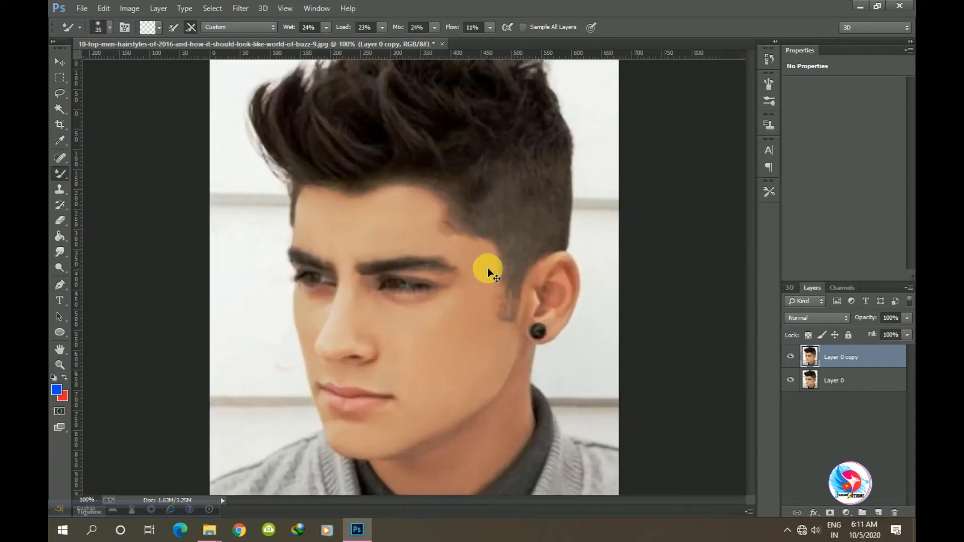
{"action": "key", "text": "ctrl+minus"}
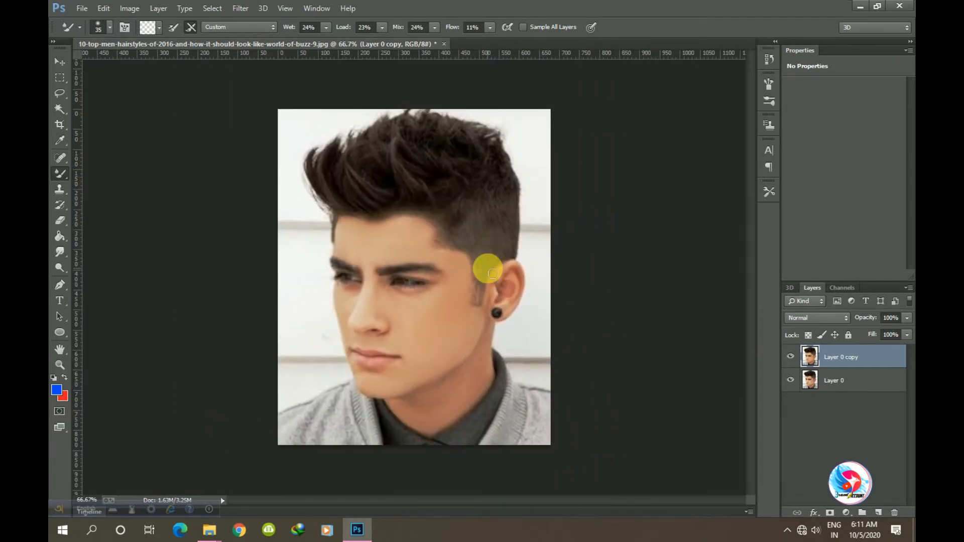
{"action": "left_click", "coordinate": [249, 9]}
{"action": "left_click", "coordinate": [283, 77]}
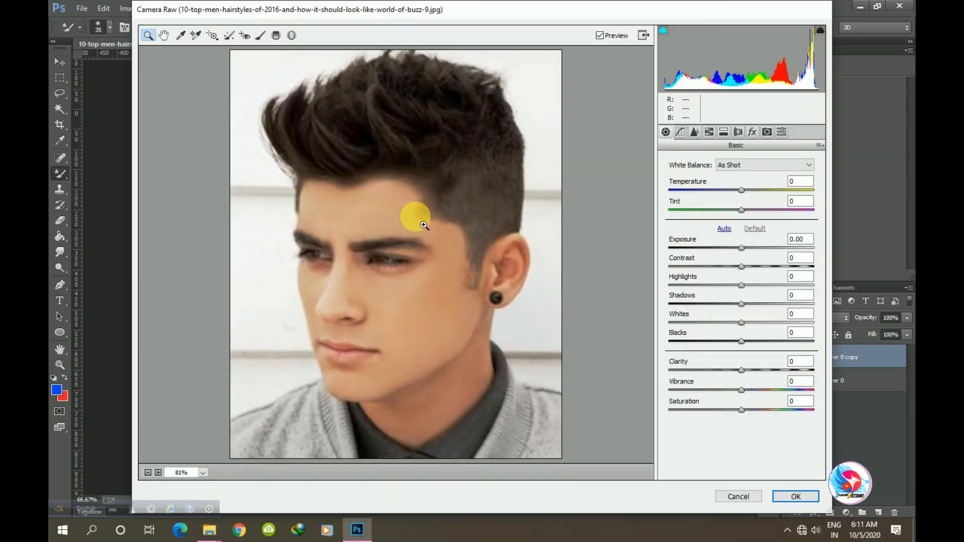
{"action": "left_click_drag", "start_coordinate": [776, 346], "coordinate": [777, 339]}
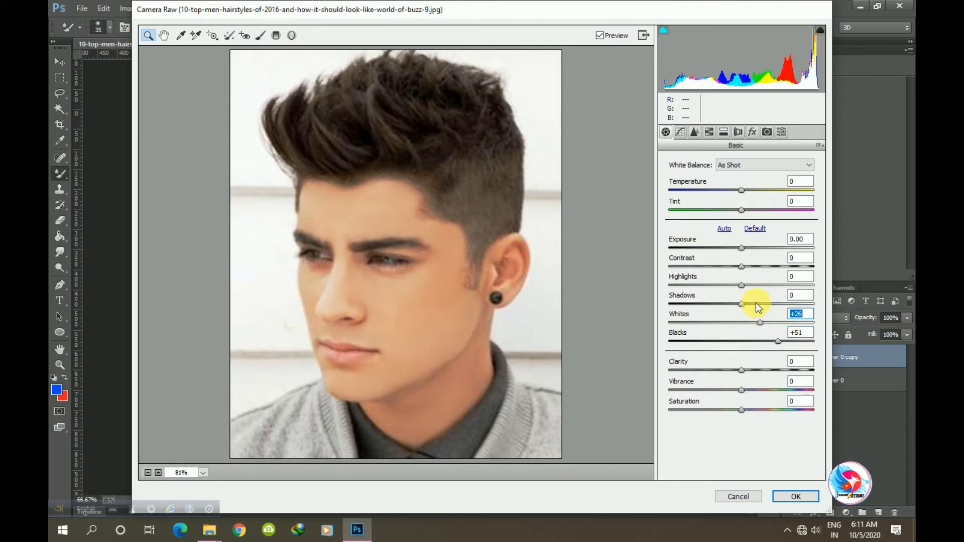
{"action": "left_click_drag", "start_coordinate": [755, 303], "coordinate": [762, 301]}
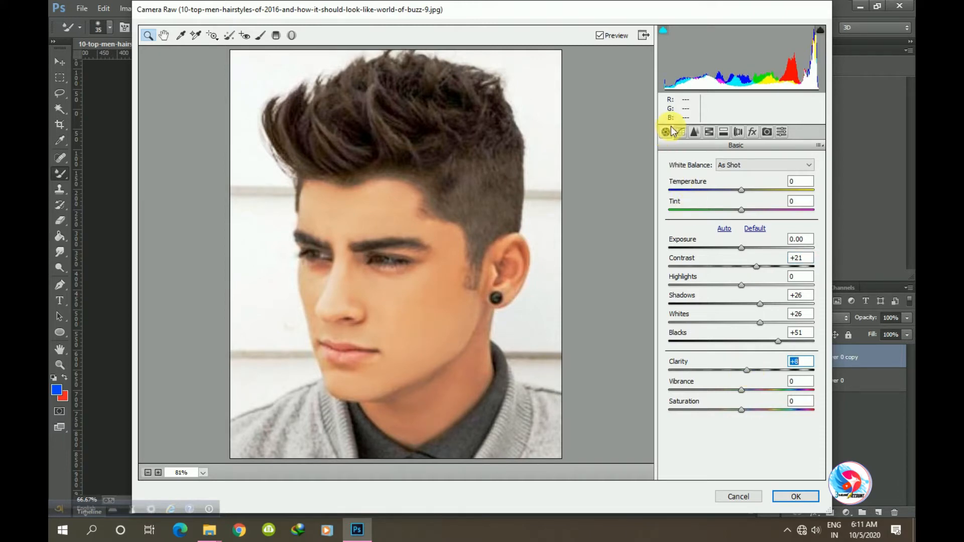
- Set the Camera Raw sharpening Masking to 20 and the noise reduction Luminance to 13
{"action": "left_click", "coordinate": [695, 132]}
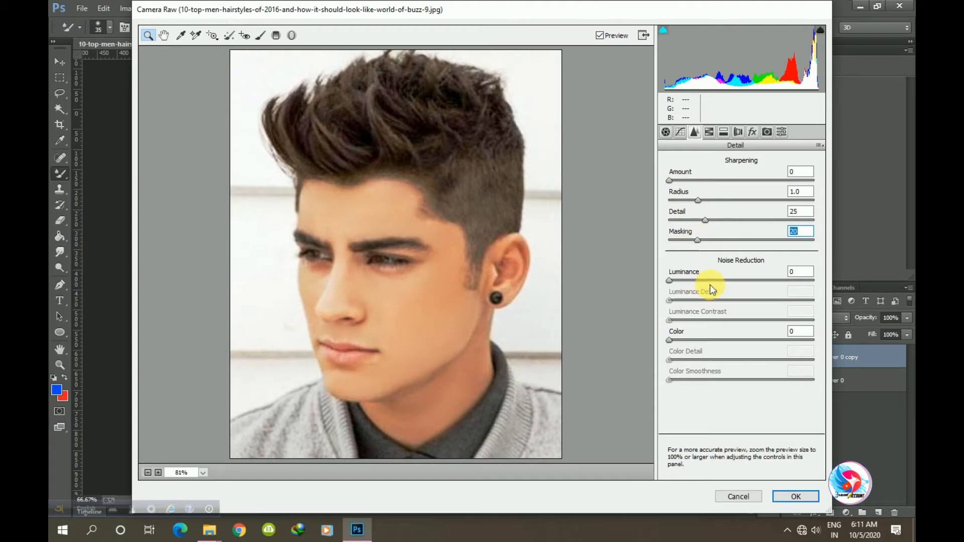
{"action": "left_click", "coordinate": [698, 281]}
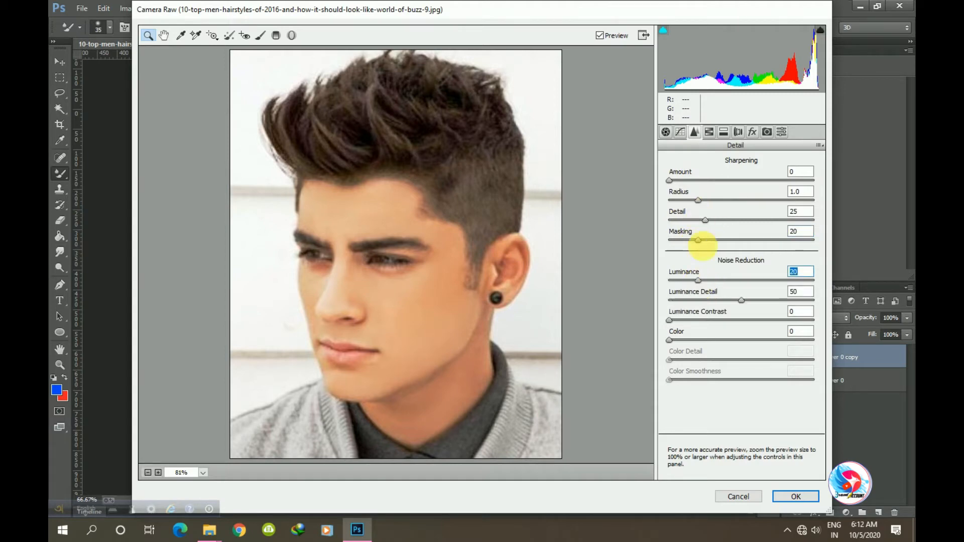
{"action": "left_click", "coordinate": [702, 282]}
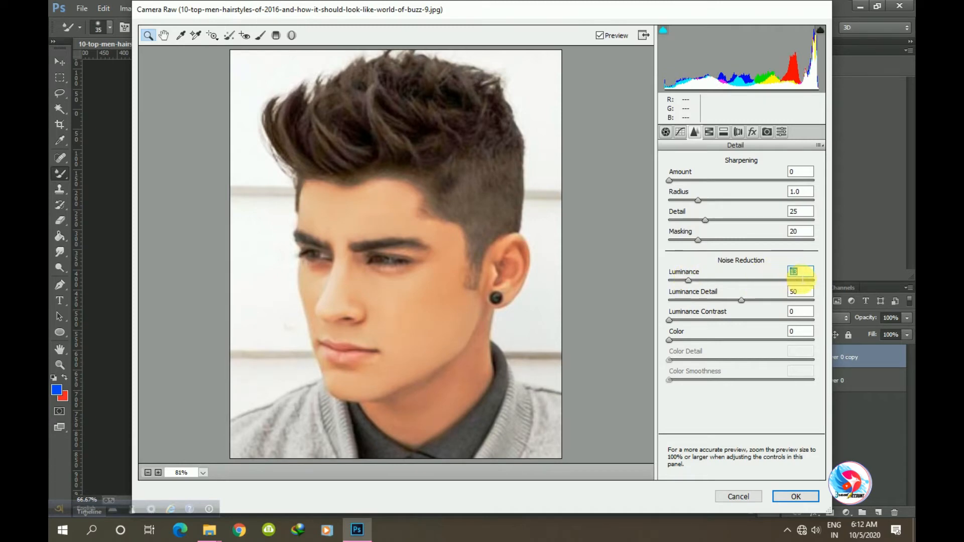
- Raise the luminance of the Oranges to +17 in the Camera Raw HSL adjustments
{"action": "left_click", "coordinate": [708, 131]}
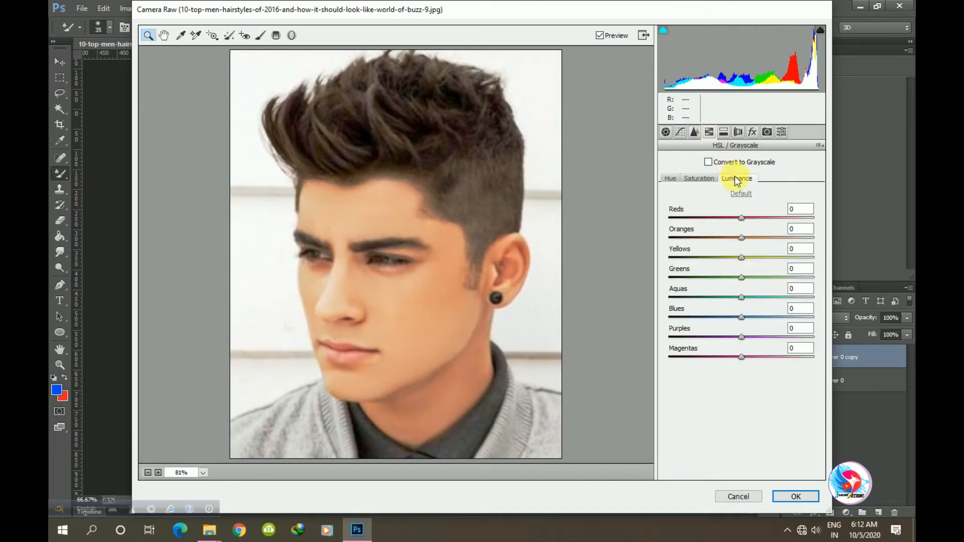
{"action": "left_click", "coordinate": [736, 178]}
{"action": "left_click", "coordinate": [753, 237]}
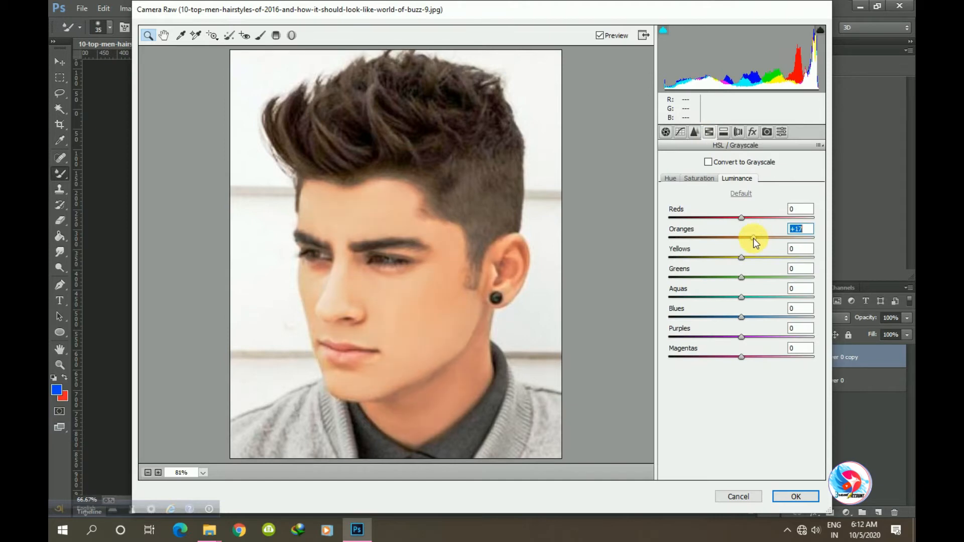
- Set the Oranges luminance to +11 and apply the Camera Raw filter
{"action": "left_click_drag", "start_coordinate": [753, 238], "coordinate": [749, 236]}
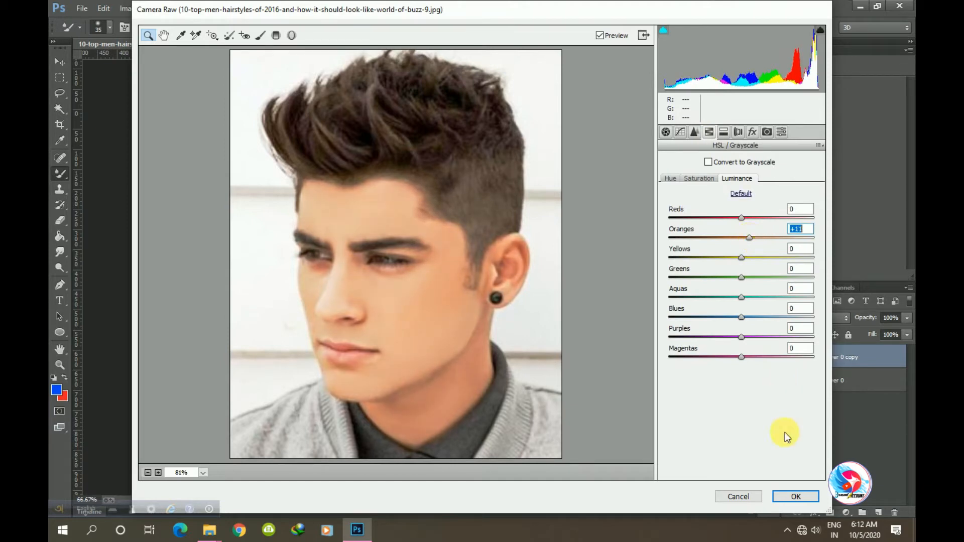
{"action": "left_click", "coordinate": [794, 495]}
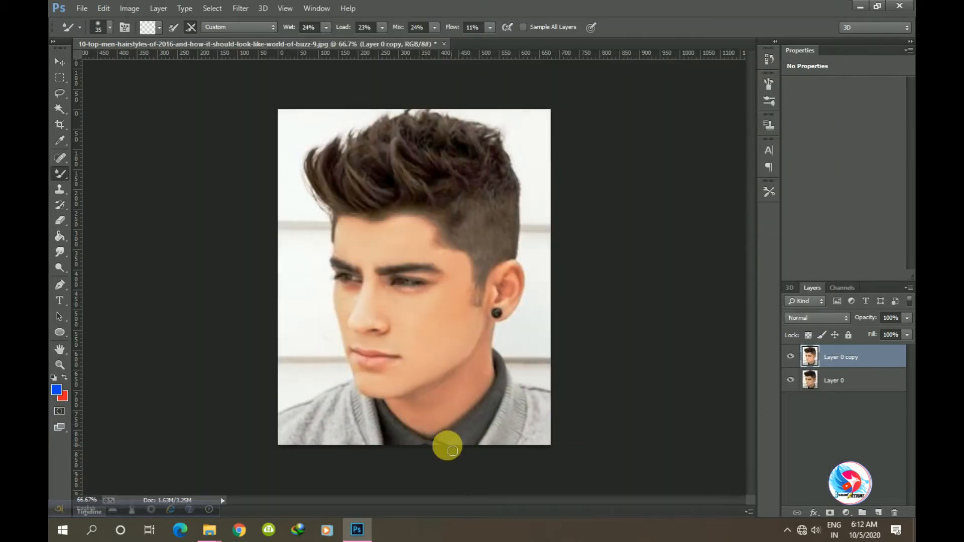
- Select the man's hair, face and clothing on Layer 0 copy with the Quick Selection tool at size 90
{"action": "left_click", "coordinate": [61, 62]}
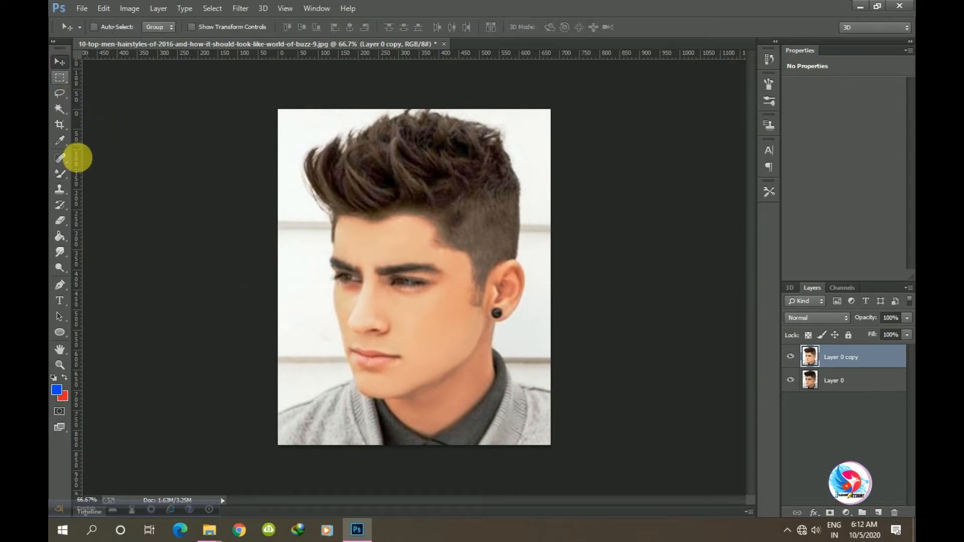
{"action": "right_click", "coordinate": [75, 112]}
{"action": "left_click", "coordinate": [91, 110]}
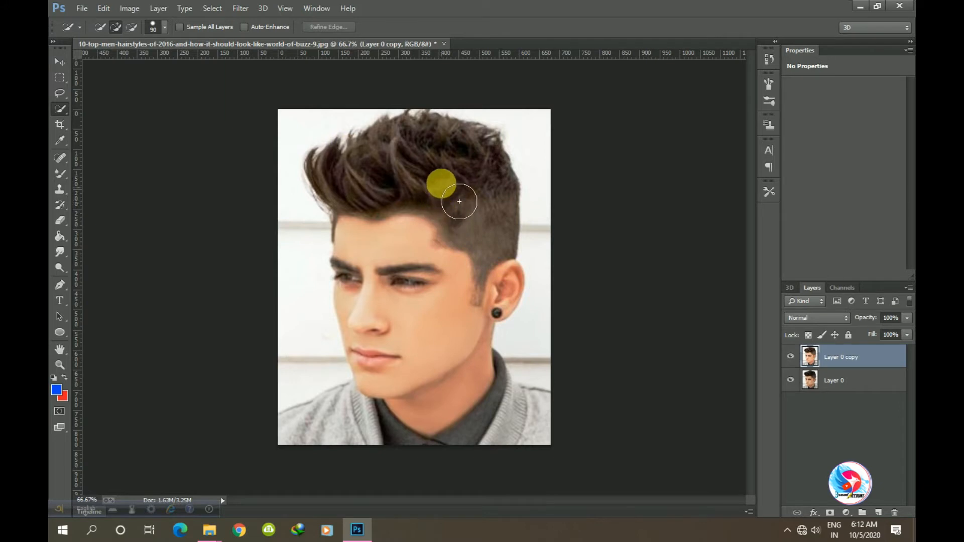
{"action": "mouse_move", "coordinate": [445, 177]}
{"action": "left_mouse_down"}
{"action": "mouse_move", "coordinate": [366, 194]}
{"action": "mouse_move", "coordinate": [389, 247]}
{"action": "mouse_move", "coordinate": [406, 390]}
{"action": "mouse_move", "coordinate": [399, 405]}
{"action": "mouse_move", "coordinate": [348, 439]}
{"action": "mouse_move", "coordinate": [416, 411]}
{"action": "mouse_move", "coordinate": [477, 427]}
{"action": "left_mouse_up"}
{"action": "mouse_move", "coordinate": [541, 435]}
{"action": "left_mouse_down"}
{"action": "mouse_move", "coordinate": [515, 370]}
{"action": "mouse_move", "coordinate": [513, 292]}
{"action": "left_mouse_up"}
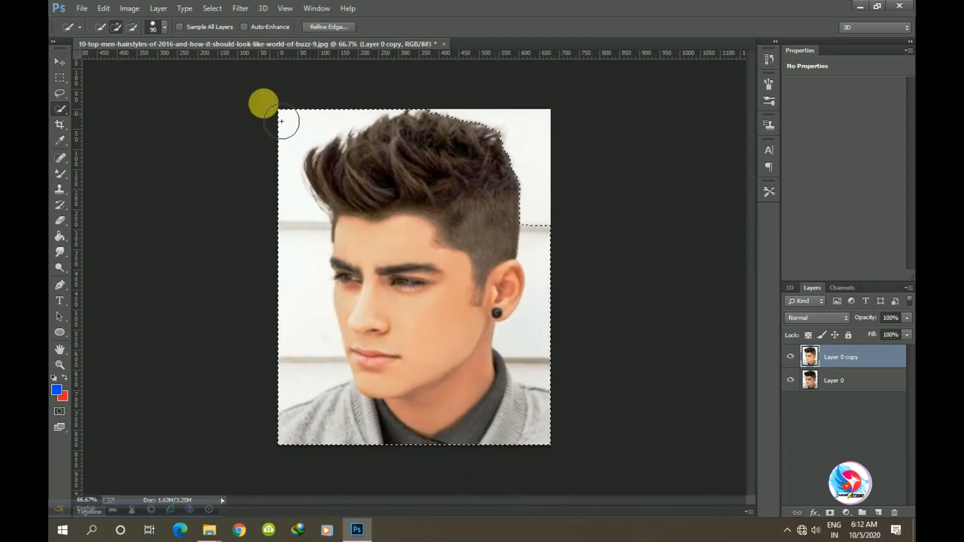
- Subtract the white wall on both sides of the man from the selection with the Quick Selection tool at size 60
{"action": "left_click", "coordinate": [153, 28]}
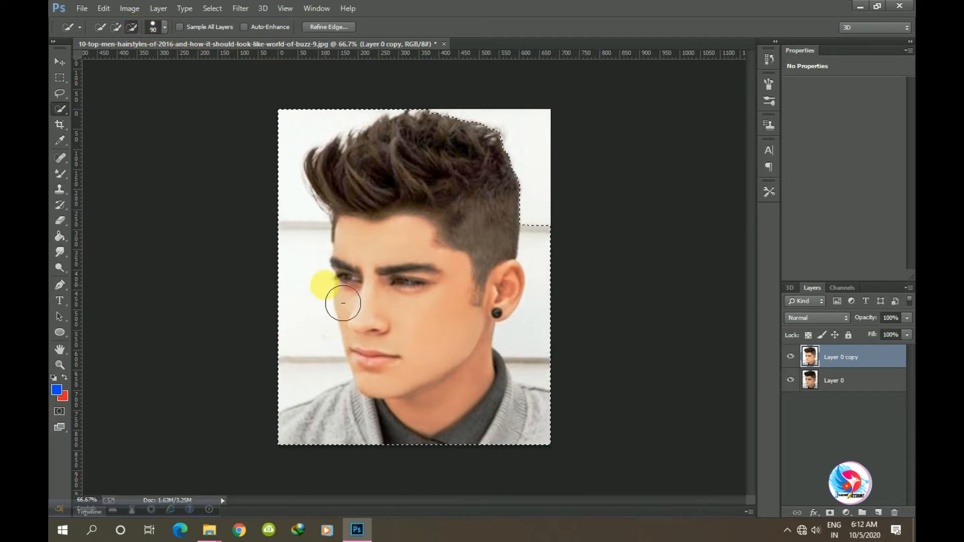
{"action": "left_click_drag", "start_coordinate": [306, 326], "coordinate": [275, 409]}
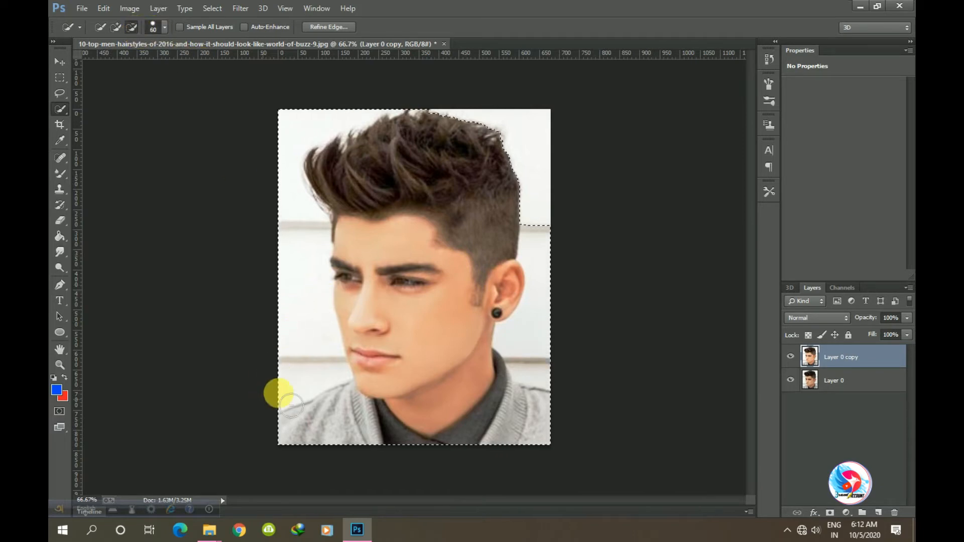
{"action": "mouse_move", "coordinate": [324, 309]}
{"action": "left_mouse_down"}
{"action": "mouse_move", "coordinate": [293, 197]}
{"action": "mouse_move", "coordinate": [293, 146]}
{"action": "mouse_move", "coordinate": [309, 134]}
{"action": "left_mouse_up"}
{"action": "left_click", "coordinate": [565, 229]}
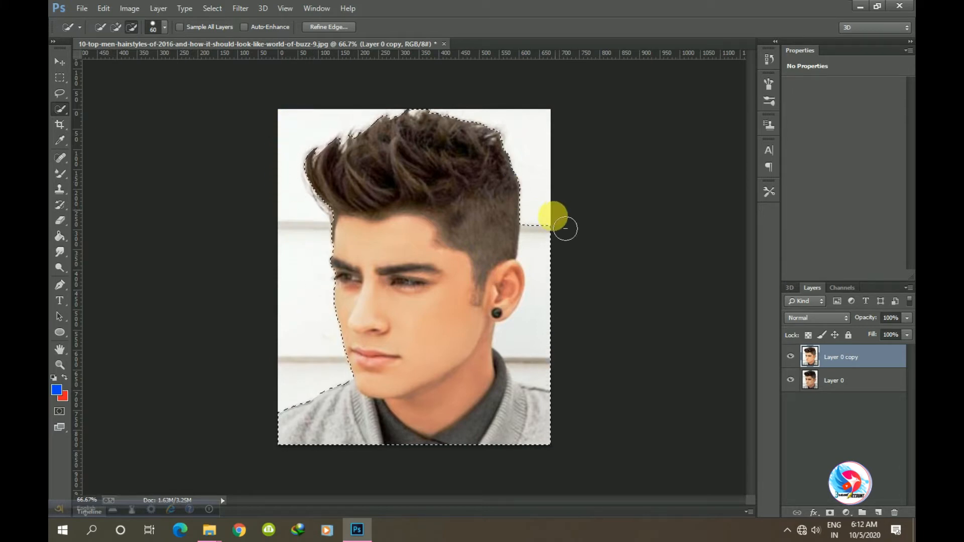
{"action": "left_click_drag", "start_coordinate": [565, 290], "coordinate": [548, 353]}
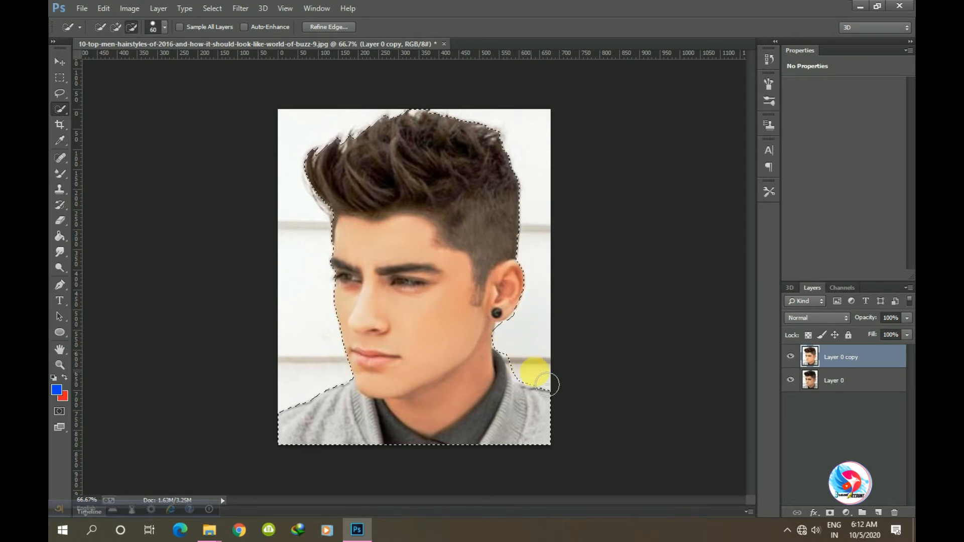
{"action": "left_click_drag", "start_coordinate": [531, 376], "coordinate": [522, 365]}
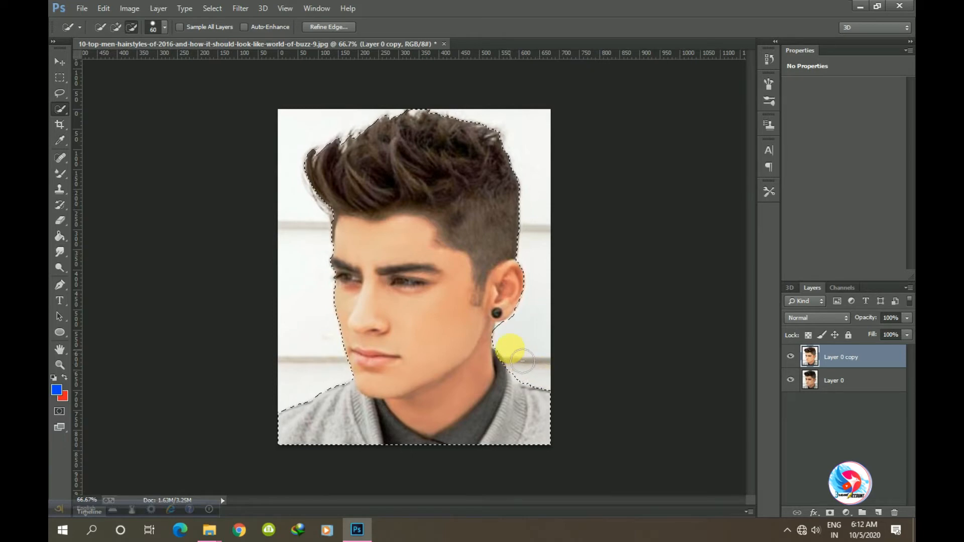
- Refine the selection edge around the earlobe, neck and collar by subtracting leftover background at brush size 10
{"action": "key", "text": "ctrl+plus"}
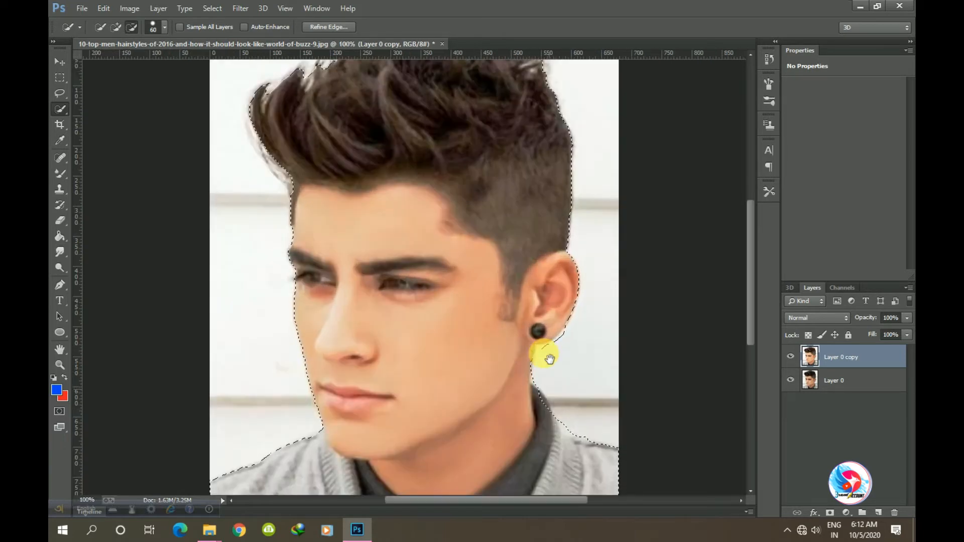
{"action": "mouse_move", "coordinate": [550, 359]}
{"action": "left_mouse_down"}
{"action": "mouse_move", "coordinate": [531, 317]}
{"action": "mouse_move", "coordinate": [552, 318]}
{"action": "left_mouse_up"}
{"action": "key", "text": "bracketleft"}
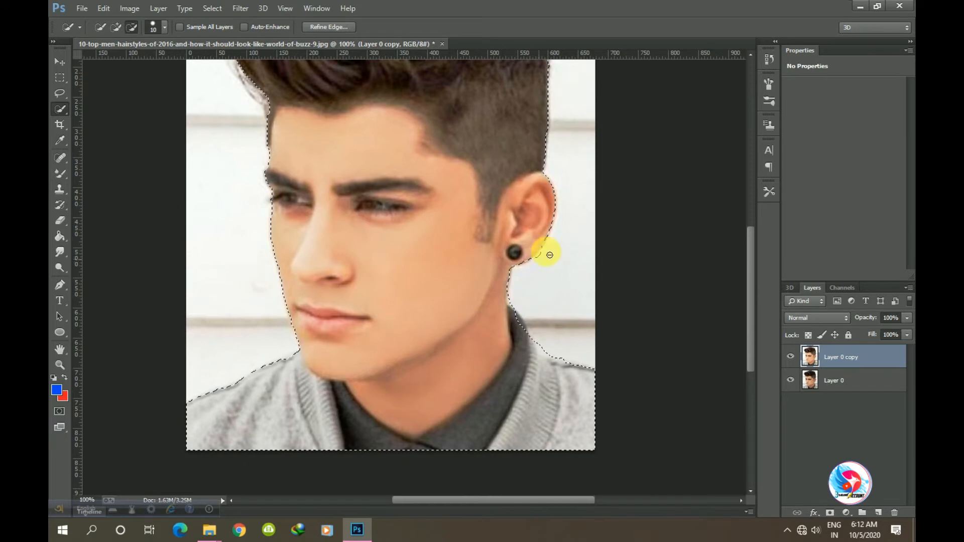
{"action": "left_click_drag", "start_coordinate": [579, 245], "coordinate": [592, 272]}
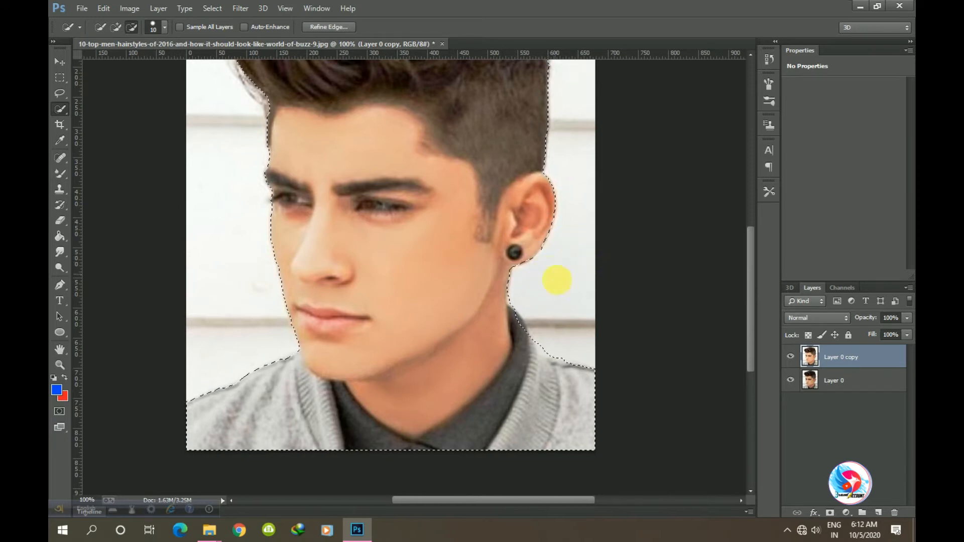
{"action": "scroll", "coordinate": [555, 263], "scroll_direction": "down", "scroll_amount": 2}
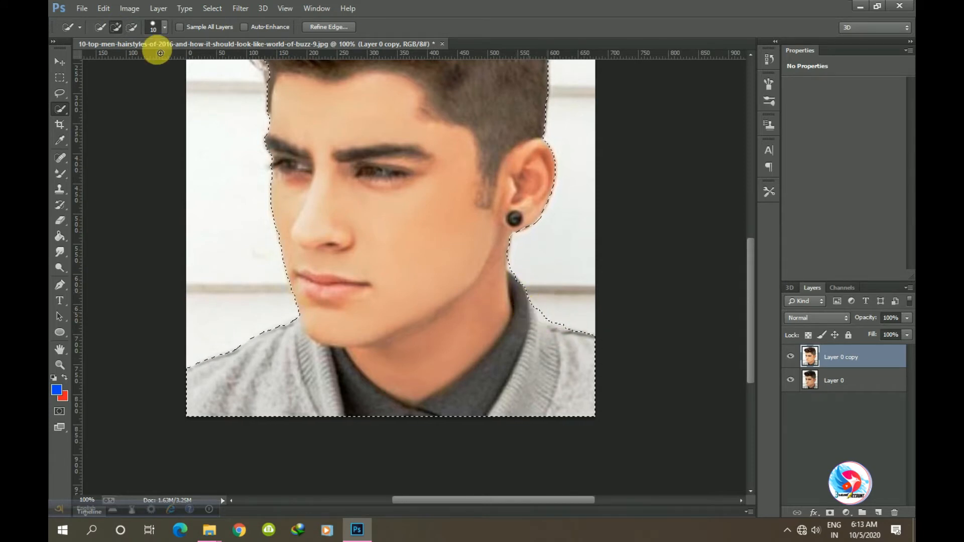
{"action": "left_click", "coordinate": [129, 31]}
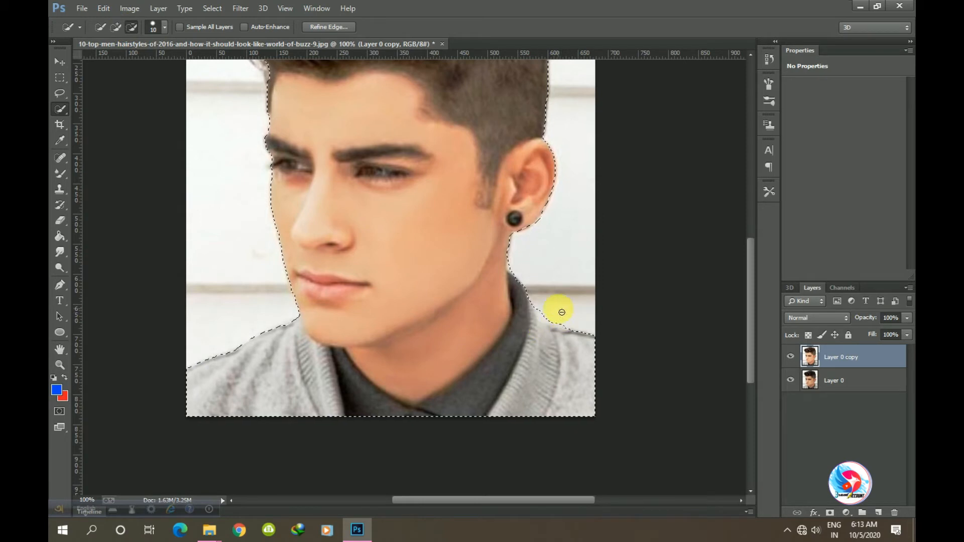
{"action": "mouse_move", "coordinate": [546, 323]}
{"action": "left_mouse_down"}
{"action": "mouse_move", "coordinate": [572, 324]}
{"action": "mouse_move", "coordinate": [564, 329]}
{"action": "mouse_move", "coordinate": [544, 296]}
{"action": "mouse_move", "coordinate": [572, 297]}
{"action": "mouse_move", "coordinate": [556, 303]}
{"action": "left_mouse_up"}
{"action": "key", "text": "ctrl+minus"}
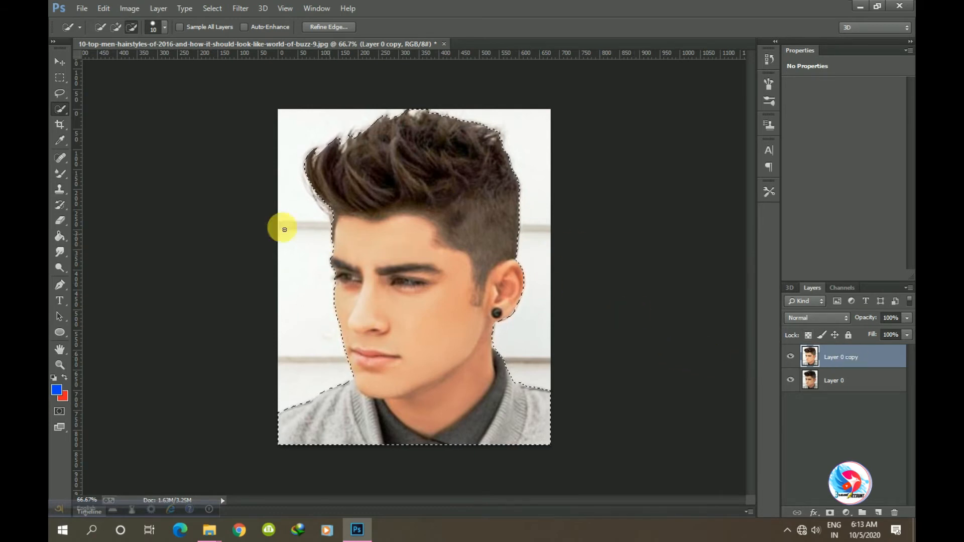
{"action": "left_click", "coordinate": [62, 62]}
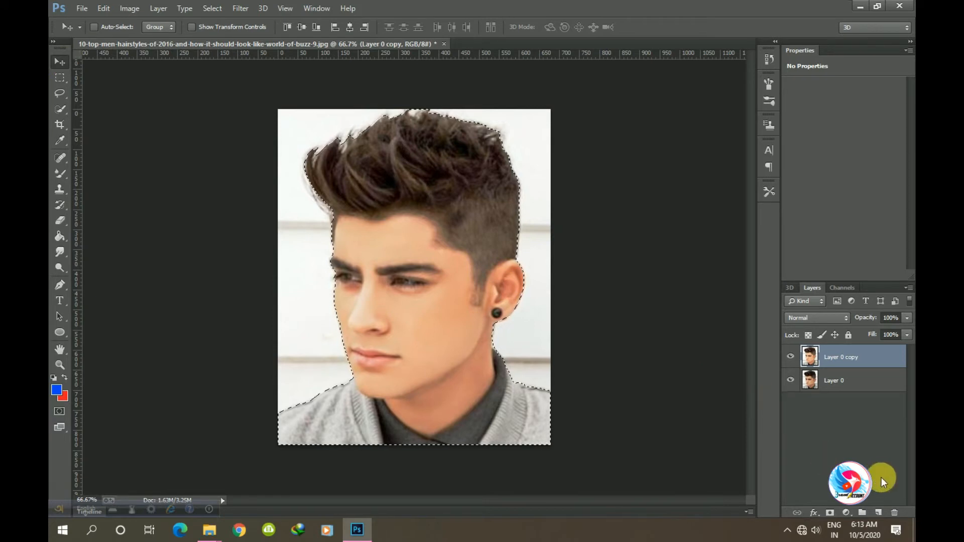
{"action": "key", "text": "ctrl+x"}
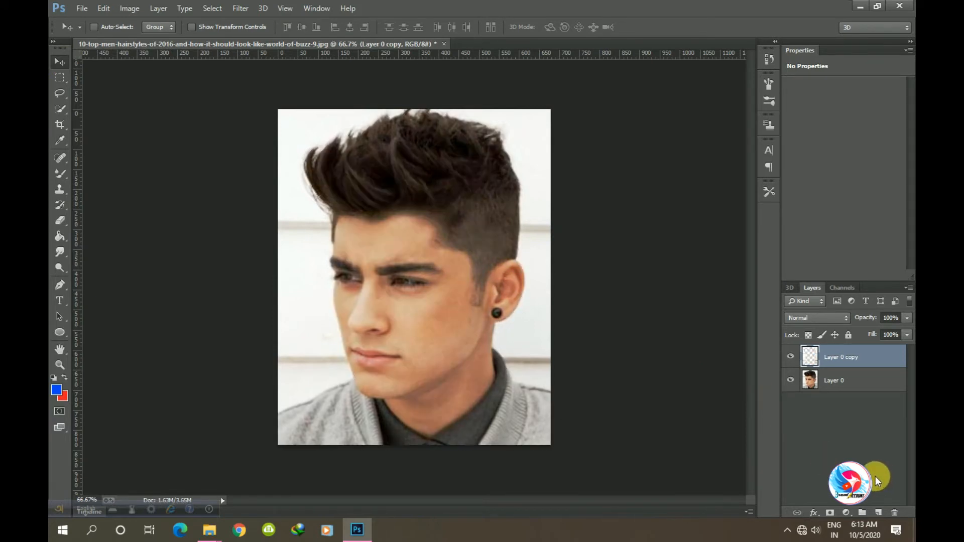
{"action": "left_click", "coordinate": [797, 383]}
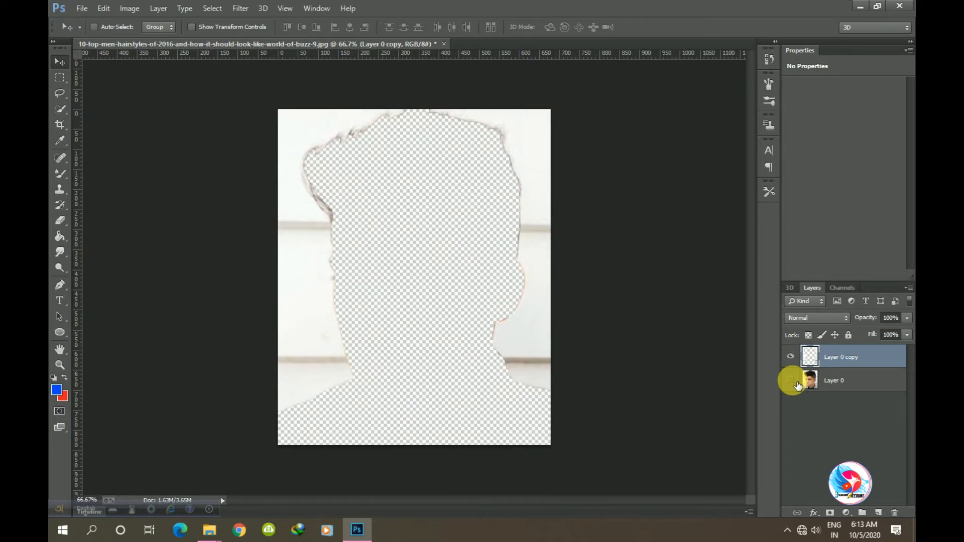
{"action": "left_click", "coordinate": [796, 383]}
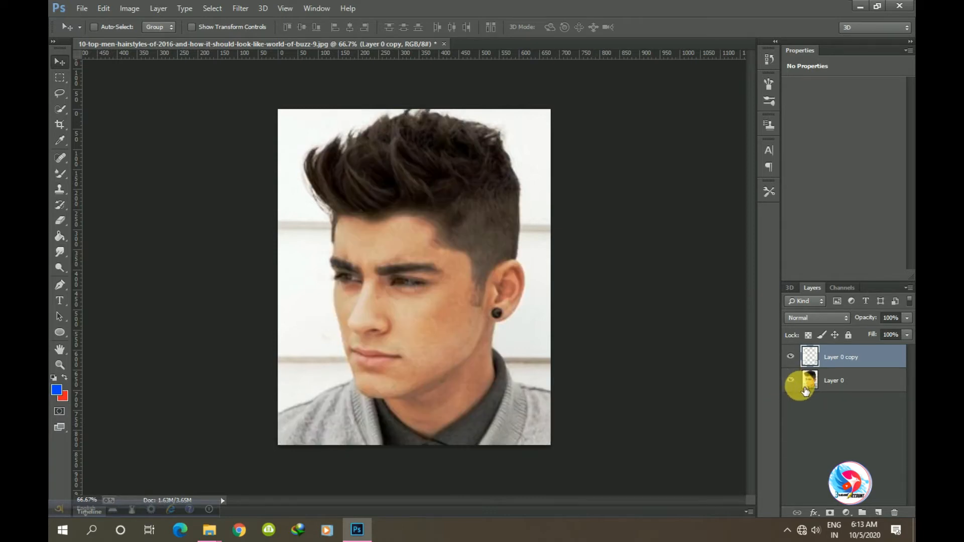
{"action": "key", "text": "ctrl+z"}
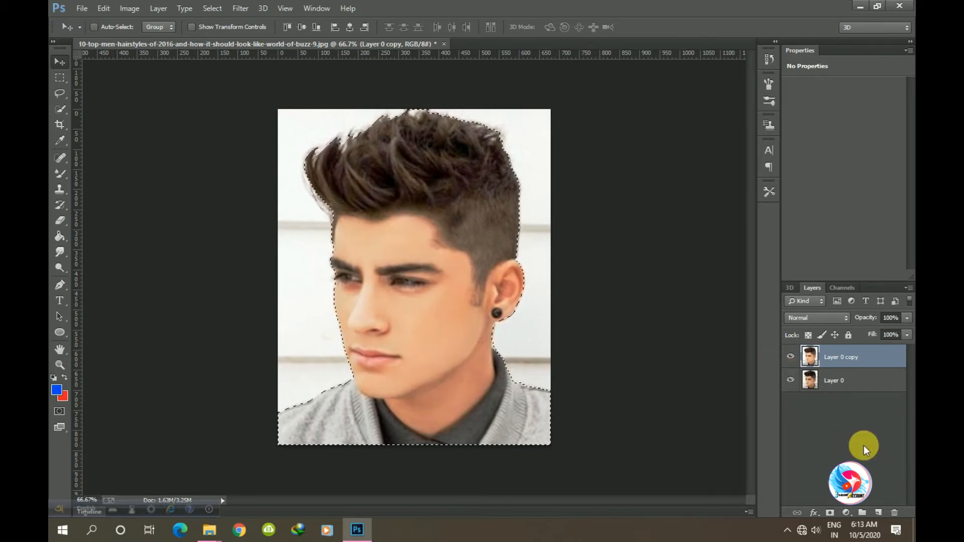
- Mask Layer 0 copy with the selection, hide Layer 0, and apply the layer mask permanently
{"action": "left_click", "coordinate": [831, 513]}
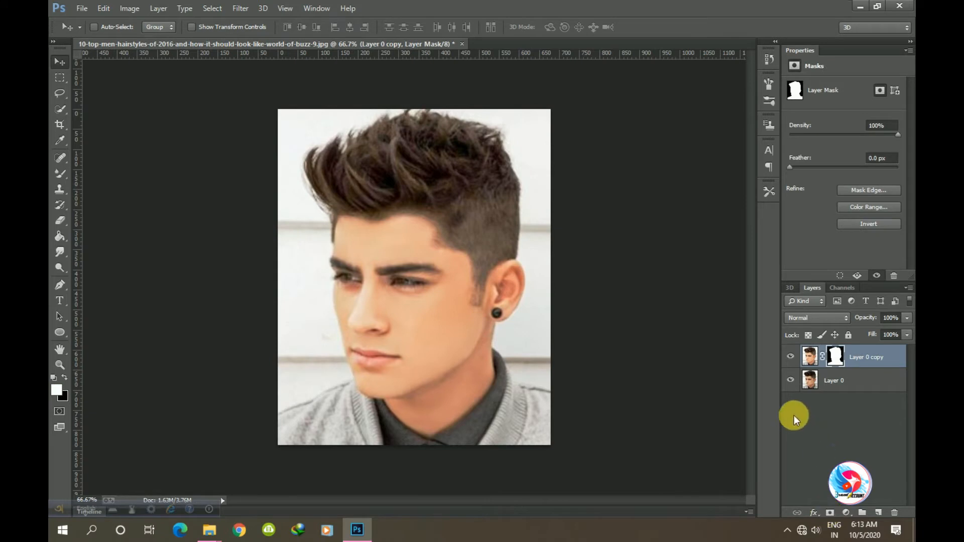
{"action": "left_click", "coordinate": [798, 381]}
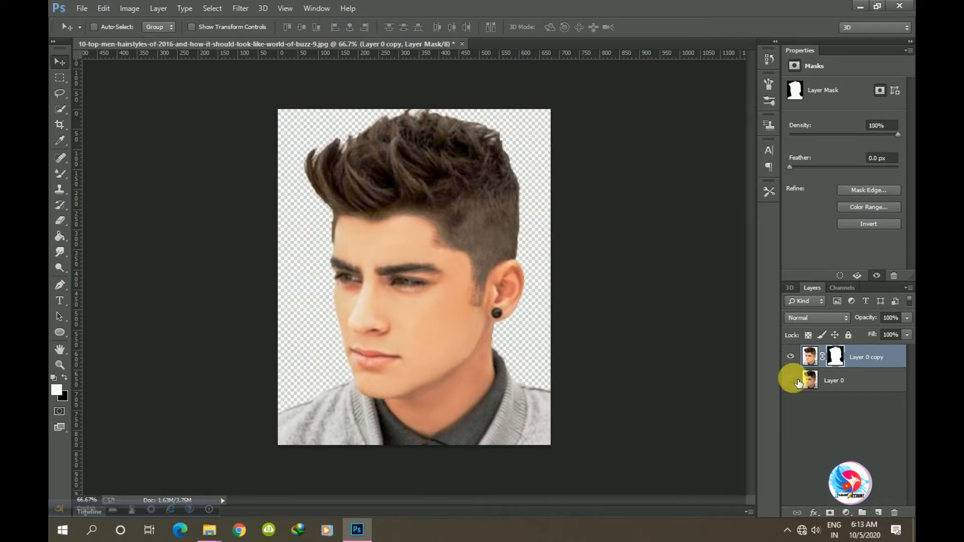
{"action": "right_click", "coordinate": [836, 360]}
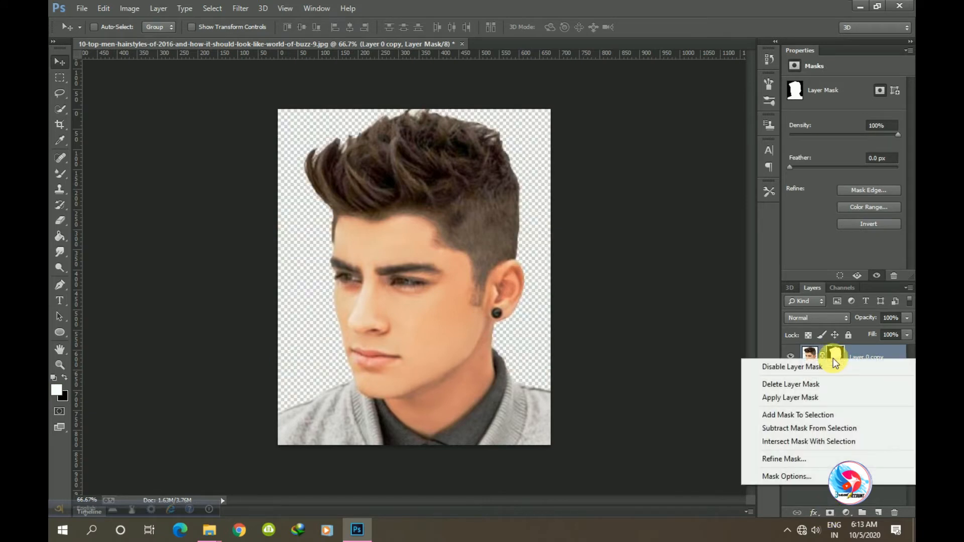
{"action": "left_click", "coordinate": [800, 397]}
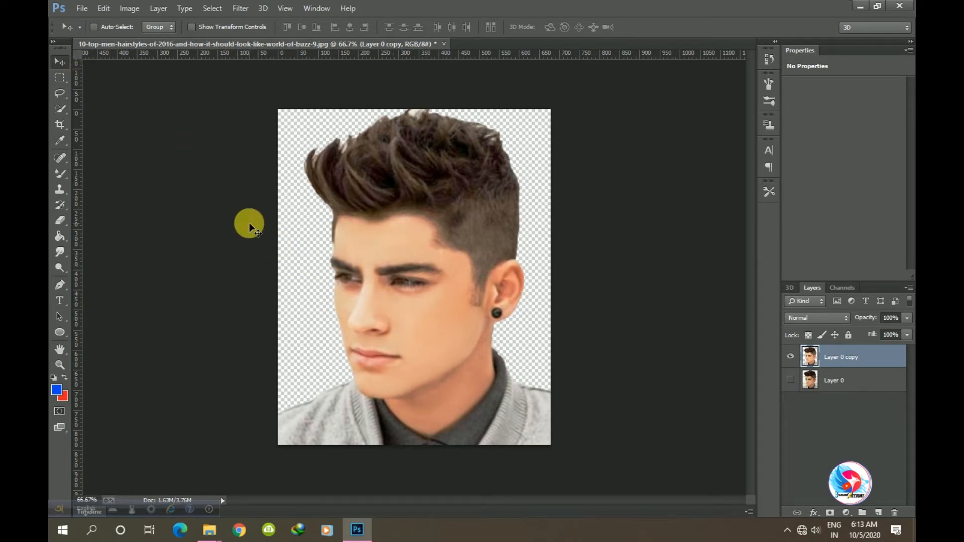
- Open the empty-white-marble-table green park image and copy the whole picture into the portrait document as a new layer
{"action": "key", "text": "ctrl+o"}
{"action": "double_click", "coordinate": [266, 122]}
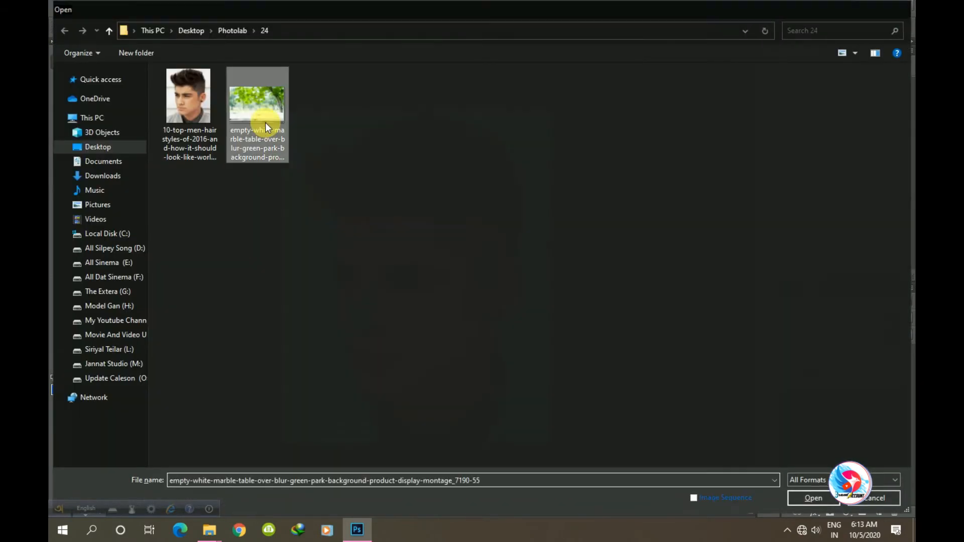
{"action": "left_click_drag", "start_coordinate": [211, 54], "coordinate": [477, 65]}
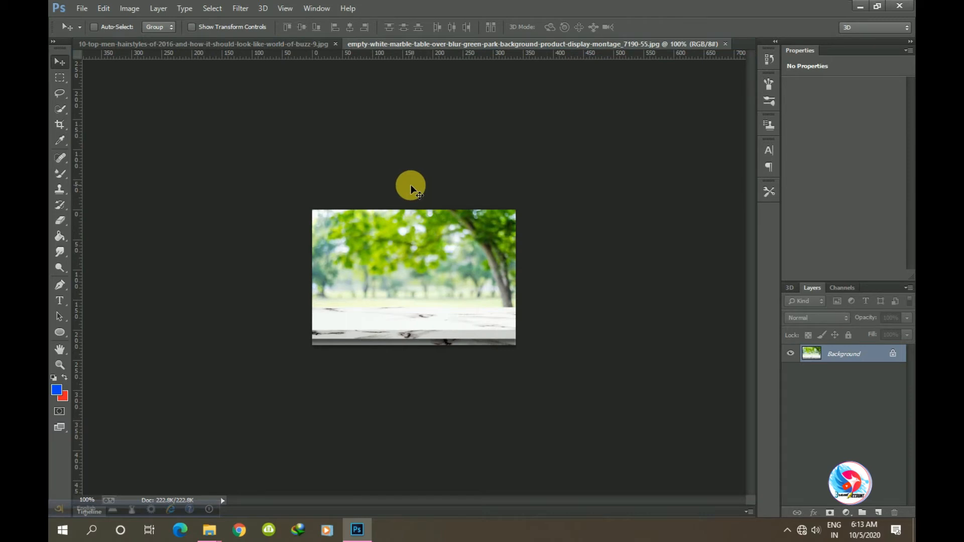
{"action": "key", "text": "ctrl+a"}
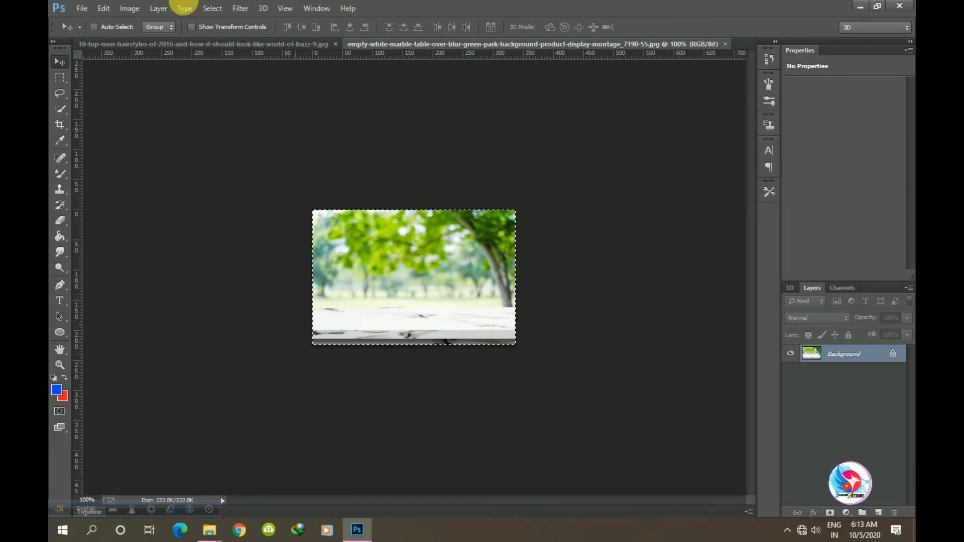
{"action": "left_click", "coordinate": [279, 44]}
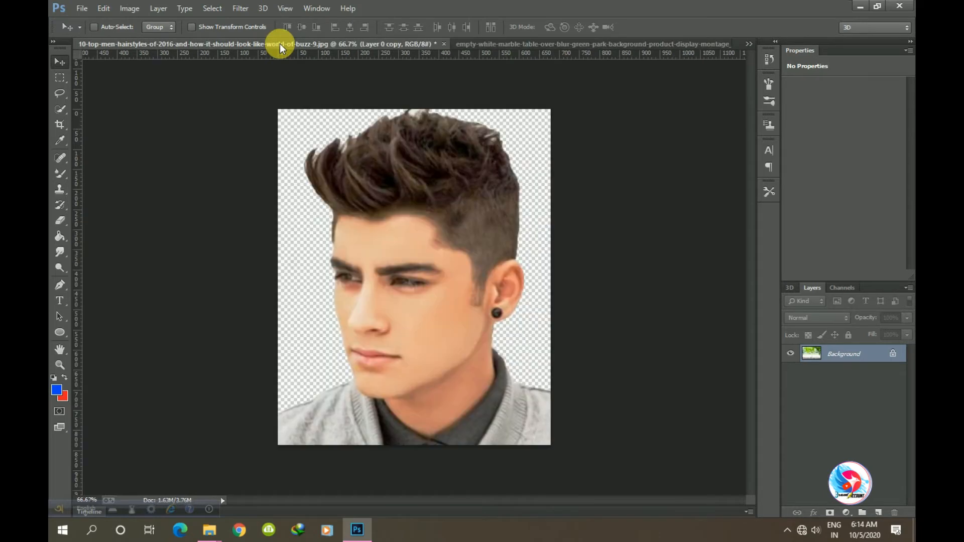
{"action": "key", "text": "ctrl+v"}
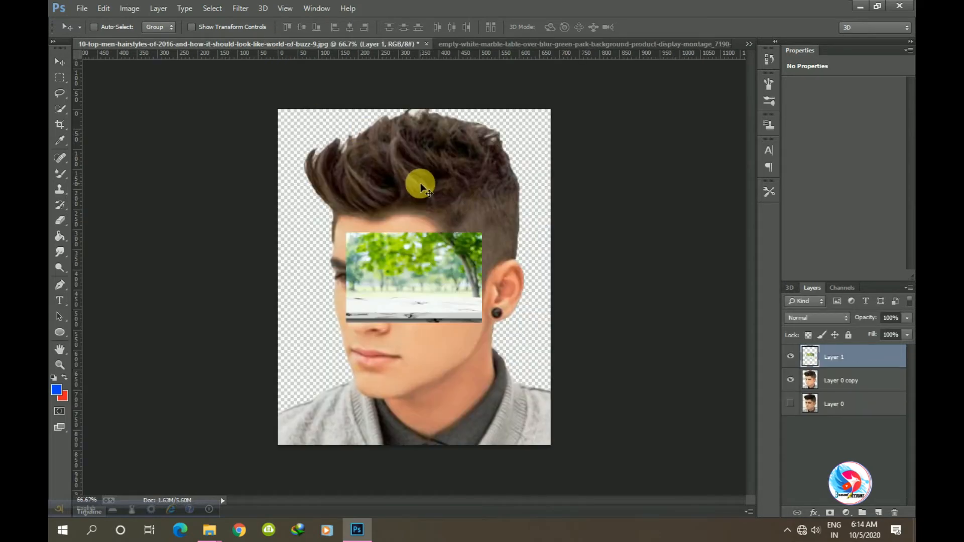
- Scale the park layer to about 412% width and 466% height to cover the canvas, and place it below Layer 0 copy
{"action": "key", "text": "ctrl+t"}
{"action": "left_click_drag", "start_coordinate": [481, 236], "coordinate": [685, 87]}
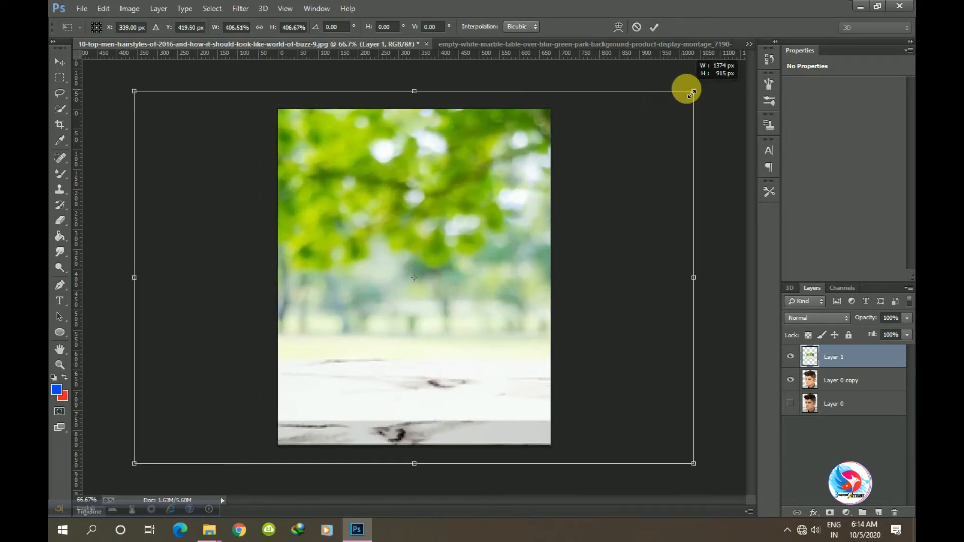
{"action": "left_click_drag", "start_coordinate": [552, 217], "coordinate": [631, 240]}
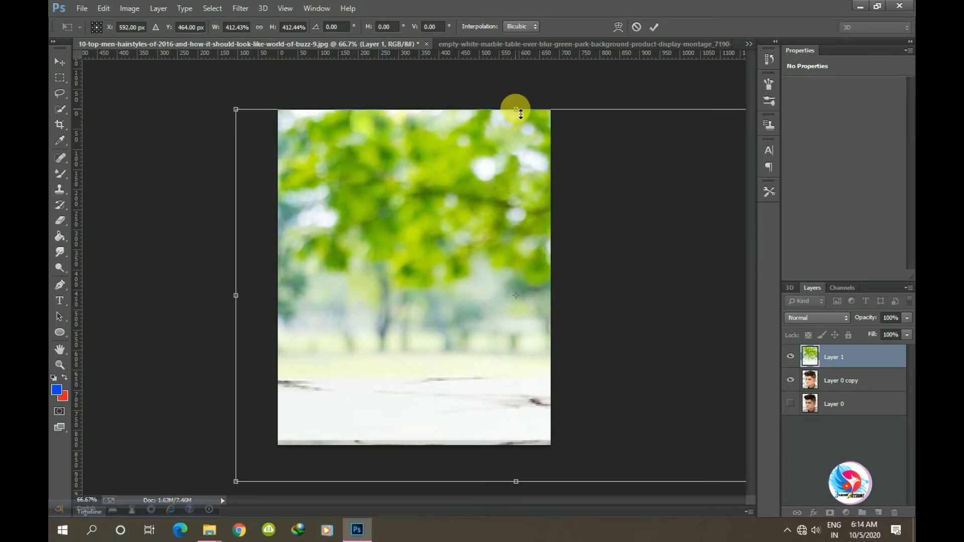
{"action": "left_click_drag", "start_coordinate": [521, 114], "coordinate": [520, 58]}
{"action": "left_click_drag", "start_coordinate": [510, 179], "coordinate": [530, 187]}
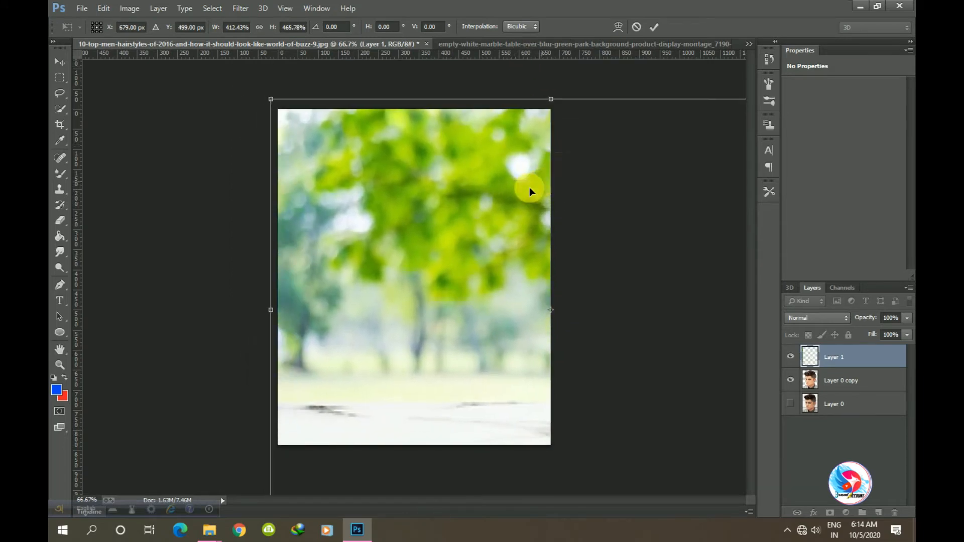
{"action": "key", "text": "Return"}
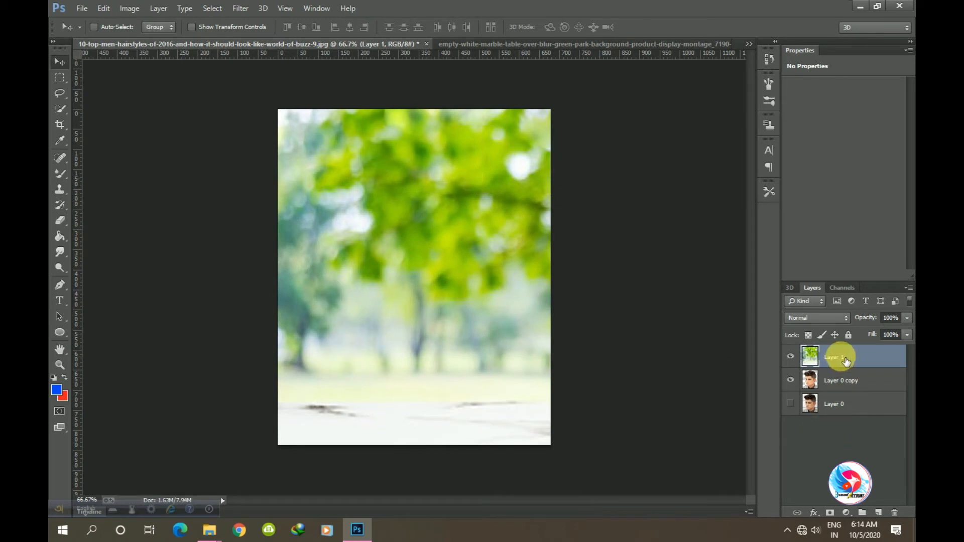
{"action": "left_click_drag", "start_coordinate": [846, 361], "coordinate": [847, 389]}
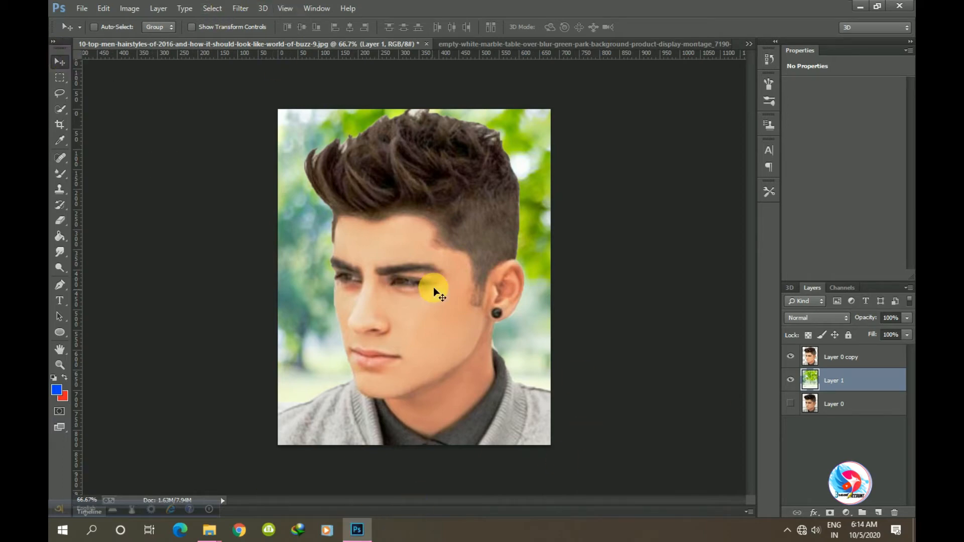
- Select Layer 0 copy and activate the Smudge tool with its brush reduced to 70 px for the hair
{"action": "key", "text": "ctrl+plus"}
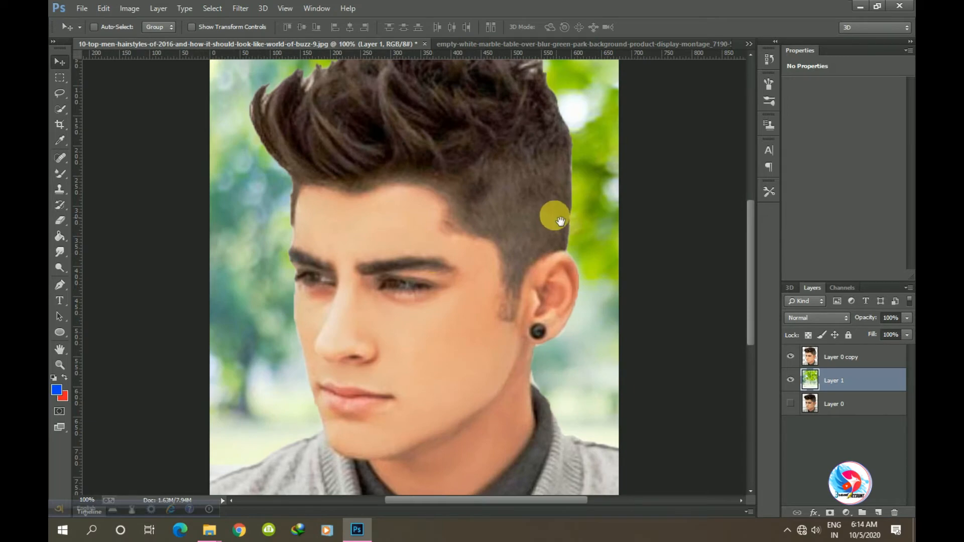
{"action": "scroll", "coordinate": [544, 211], "scroll_direction": "up", "scroll_amount": 2}
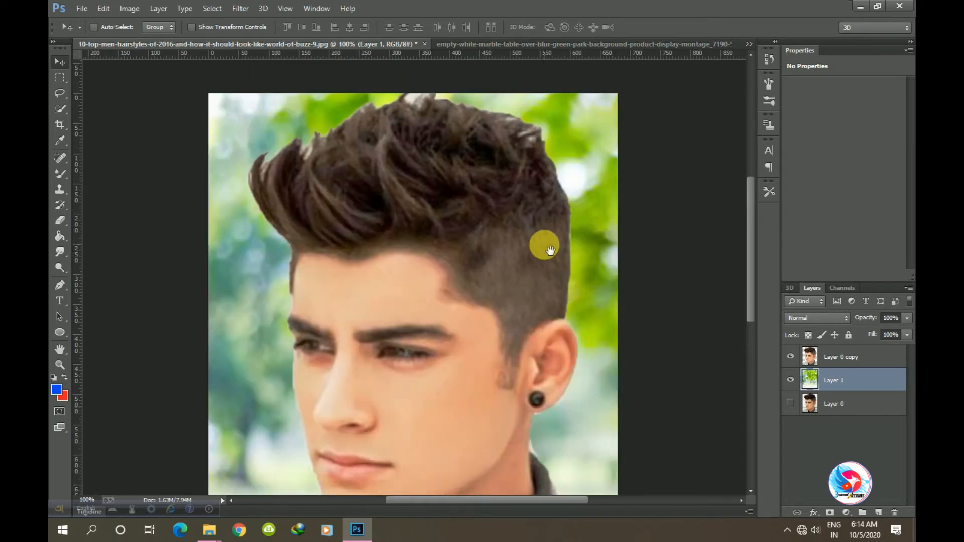
{"action": "left_click", "coordinate": [851, 357]}
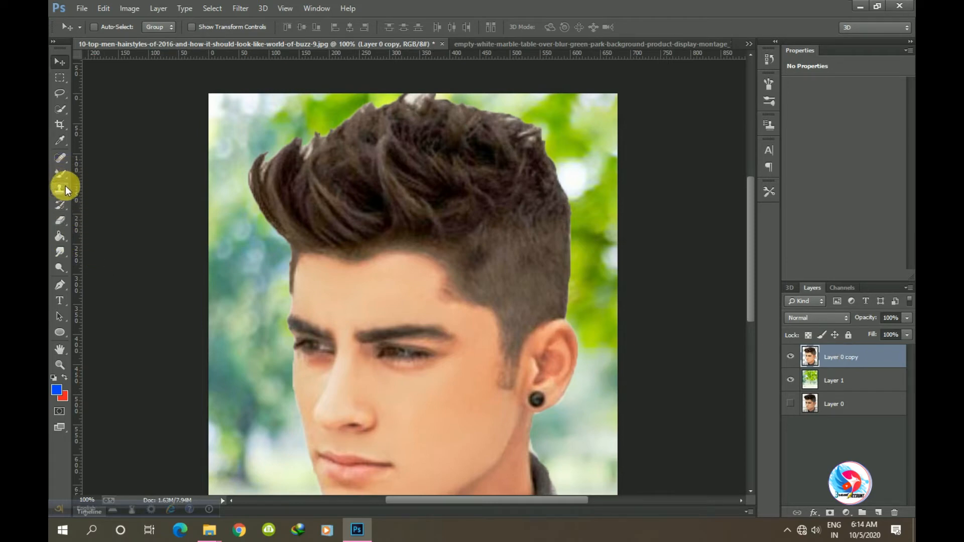
{"action": "left_click", "coordinate": [64, 172]}
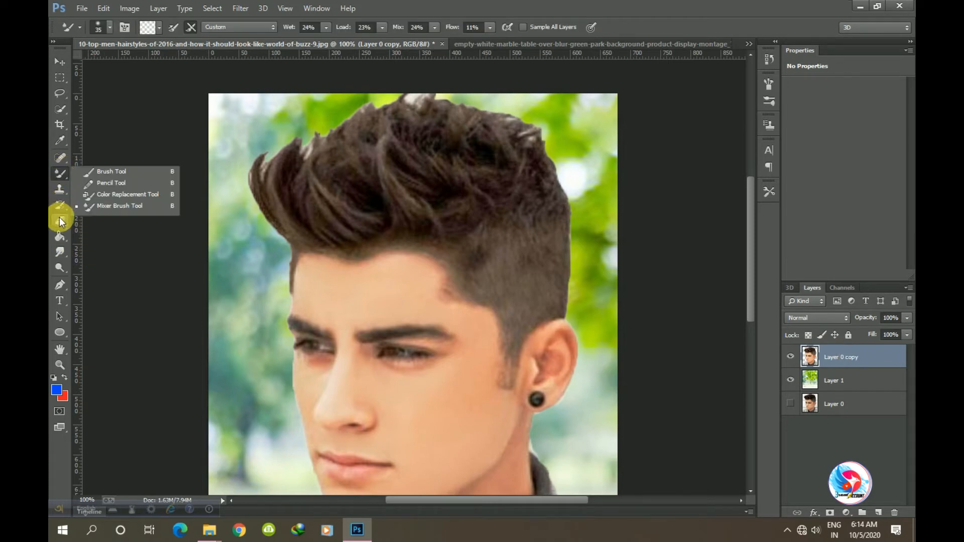
{"action": "left_click", "coordinate": [66, 253]}
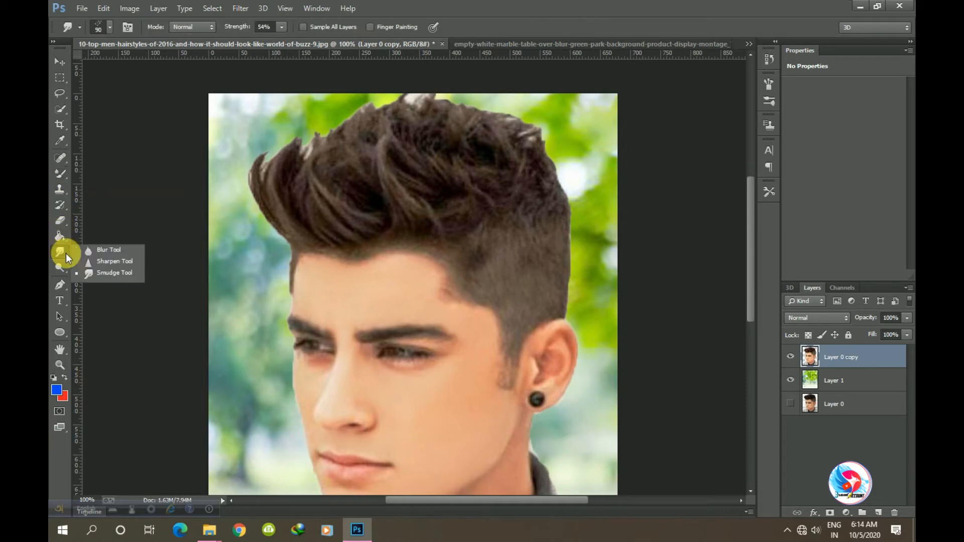
{"action": "left_click", "coordinate": [103, 273]}
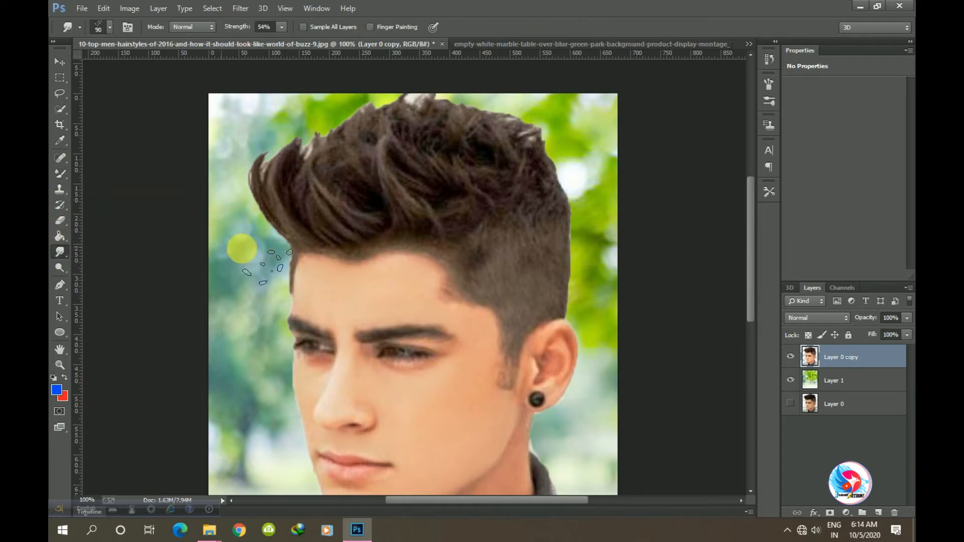
{"action": "mouse_move", "coordinate": [353, 208]}
{"action": "left_mouse_down"}
{"action": "mouse_move", "coordinate": [353, 338]}
{"action": "mouse_move", "coordinate": [360, 323]}
{"action": "left_mouse_up"}
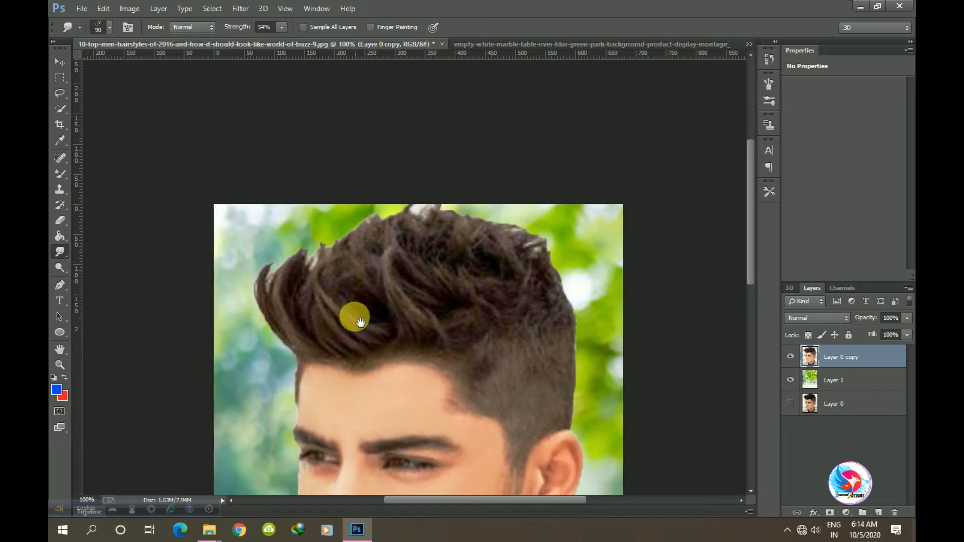
{"action": "key", "text": "bracketleft"}
{"action": "key", "text": "bracketleft"}
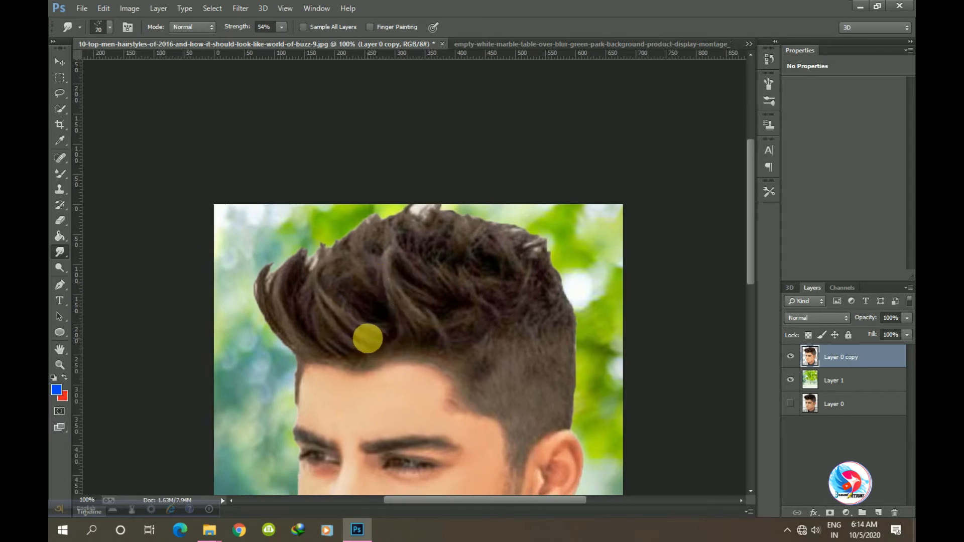
- Duplicate Layer 0 copy and smudge the front of the quiff upward into strands at 71% strength and brush size 50
{"action": "key", "text": "ctrl+j"}
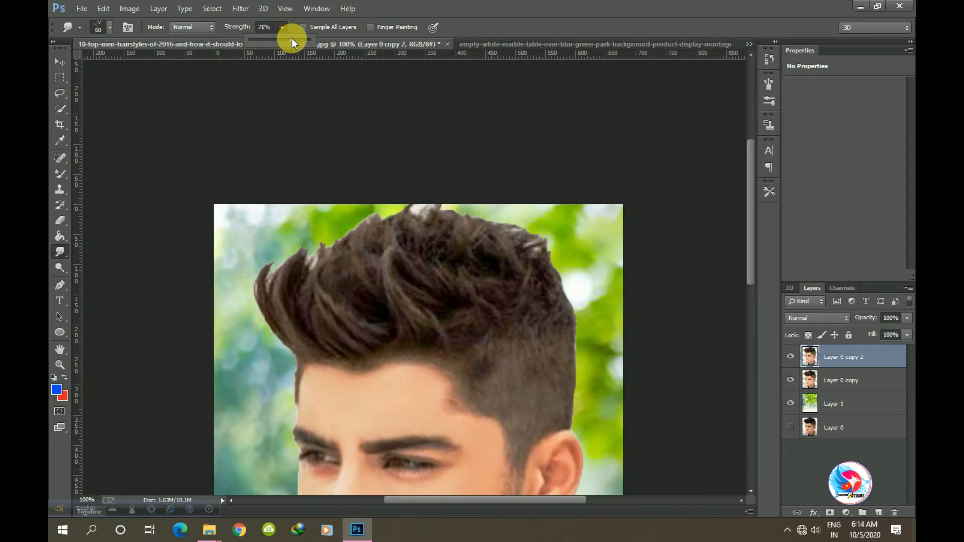
{"action": "mouse_move", "coordinate": [334, 337]}
{"action": "left_mouse_down"}
{"action": "mouse_move", "coordinate": [312, 306]}
{"action": "mouse_move", "coordinate": [300, 253]}
{"action": "mouse_move", "coordinate": [331, 223]}
{"action": "mouse_move", "coordinate": [308, 236]}
{"action": "mouse_move", "coordinate": [308, 210]}
{"action": "left_mouse_up"}
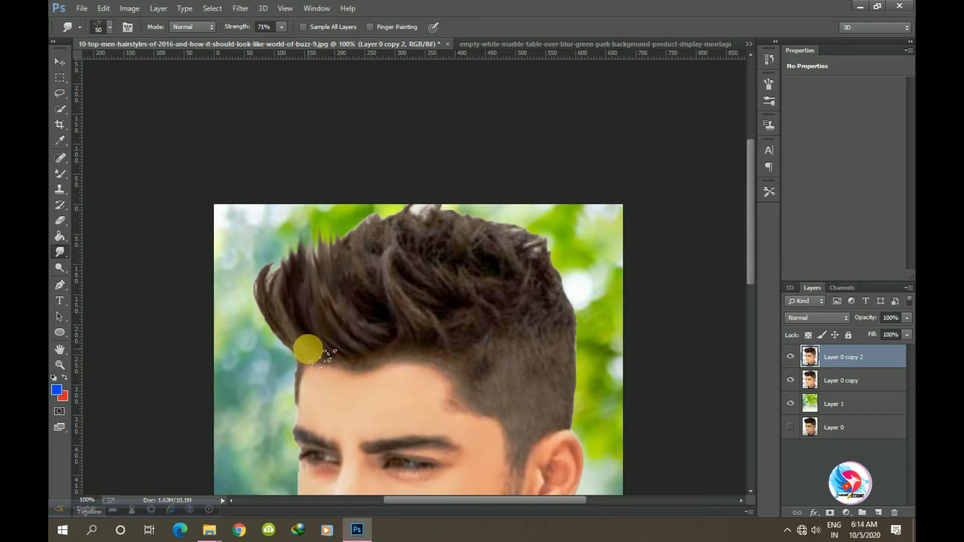
{"action": "mouse_move", "coordinate": [308, 349]}
{"action": "left_mouse_down"}
{"action": "mouse_move", "coordinate": [289, 339]}
{"action": "mouse_move", "coordinate": [247, 265]}
{"action": "mouse_move", "coordinate": [285, 324]}
{"action": "mouse_move", "coordinate": [303, 297]}
{"action": "mouse_move", "coordinate": [295, 316]}
{"action": "mouse_move", "coordinate": [280, 226]}
{"action": "left_mouse_up"}
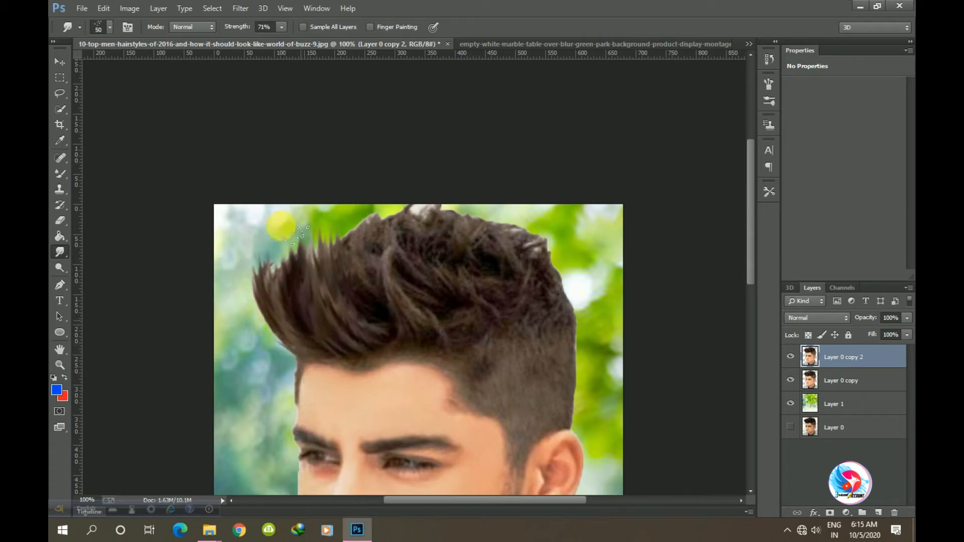
{"action": "left_click_drag", "start_coordinate": [359, 337], "coordinate": [341, 234]}
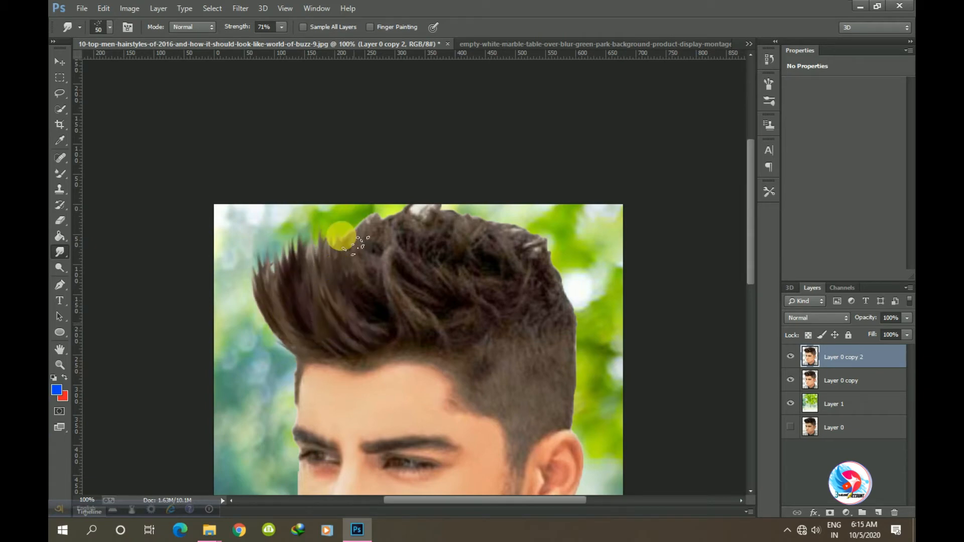
{"action": "mouse_move", "coordinate": [372, 313]}
{"action": "left_mouse_down"}
{"action": "mouse_move", "coordinate": [348, 278]}
{"action": "mouse_move", "coordinate": [351, 245]}
{"action": "mouse_move", "coordinate": [389, 258]}
{"action": "mouse_move", "coordinate": [326, 243]}
{"action": "left_mouse_up"}
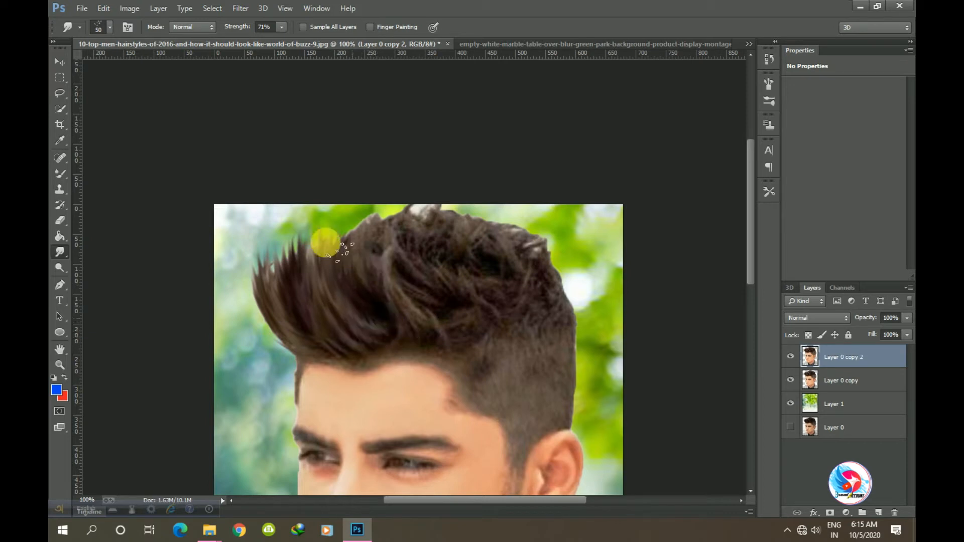
{"action": "mouse_move", "coordinate": [345, 307]}
{"action": "left_mouse_down"}
{"action": "mouse_move", "coordinate": [357, 256]}
{"action": "mouse_move", "coordinate": [319, 221]}
{"action": "left_mouse_up"}
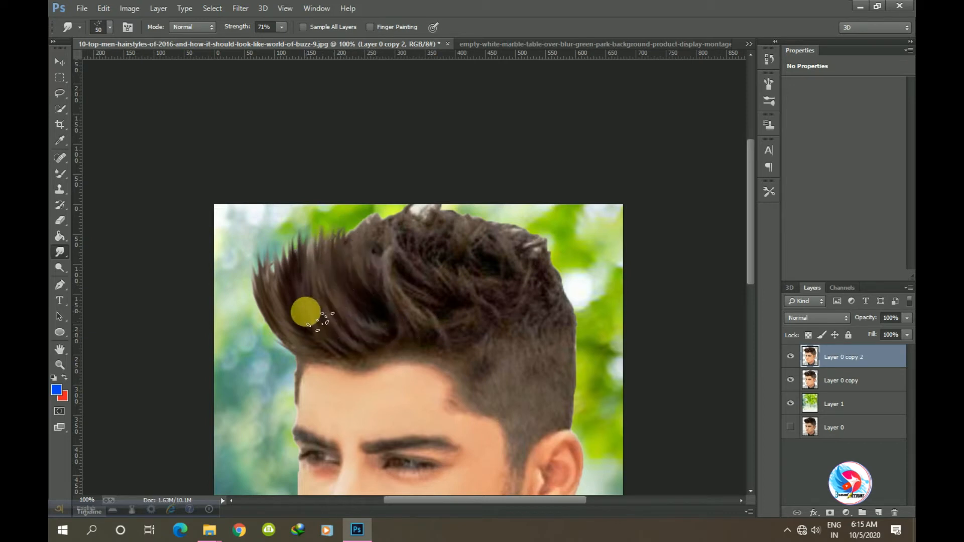
{"action": "left_click_drag", "start_coordinate": [306, 312], "coordinate": [306, 223]}
{"action": "mouse_move", "coordinate": [275, 304]}
{"action": "left_mouse_down"}
{"action": "mouse_move", "coordinate": [317, 294]}
{"action": "mouse_move", "coordinate": [303, 304]}
{"action": "mouse_move", "coordinate": [305, 226]}
{"action": "left_mouse_up"}
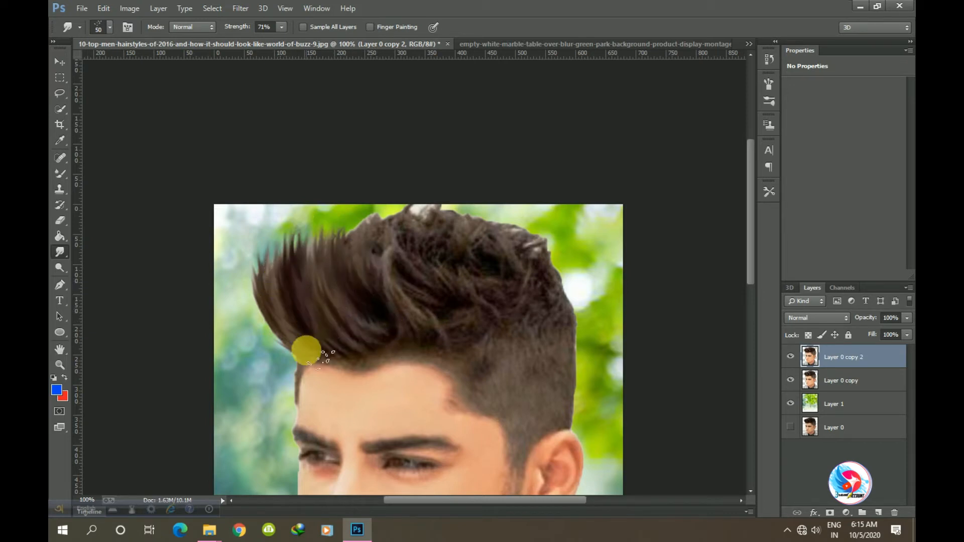
- Smudge the hair along the forehead hairline and the quiff's outer edge outward into strands, reducing the brush to 45 px
{"action": "left_click_drag", "start_coordinate": [394, 335], "coordinate": [412, 283]}
{"action": "left_click_drag", "start_coordinate": [353, 312], "coordinate": [295, 306]}
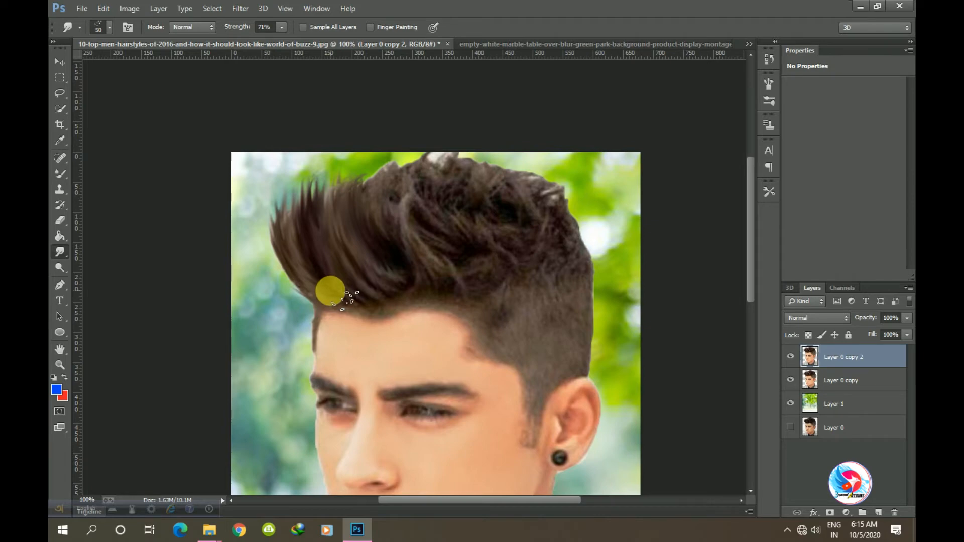
{"action": "mouse_move", "coordinate": [347, 299]}
{"action": "left_mouse_down"}
{"action": "mouse_move", "coordinate": [300, 273]}
{"action": "mouse_move", "coordinate": [331, 273]}
{"action": "mouse_move", "coordinate": [303, 295]}
{"action": "mouse_move", "coordinate": [315, 270]}
{"action": "mouse_move", "coordinate": [316, 287]}
{"action": "mouse_move", "coordinate": [292, 254]}
{"action": "mouse_move", "coordinate": [323, 273]}
{"action": "mouse_move", "coordinate": [284, 265]}
{"action": "mouse_move", "coordinate": [313, 251]}
{"action": "mouse_move", "coordinate": [308, 273]}
{"action": "mouse_move", "coordinate": [309, 216]}
{"action": "mouse_move", "coordinate": [312, 249]}
{"action": "mouse_move", "coordinate": [291, 233]}
{"action": "mouse_move", "coordinate": [329, 324]}
{"action": "mouse_move", "coordinate": [331, 298]}
{"action": "mouse_move", "coordinate": [318, 286]}
{"action": "mouse_move", "coordinate": [325, 296]}
{"action": "mouse_move", "coordinate": [265, 260]}
{"action": "mouse_move", "coordinate": [321, 277]}
{"action": "left_mouse_up"}
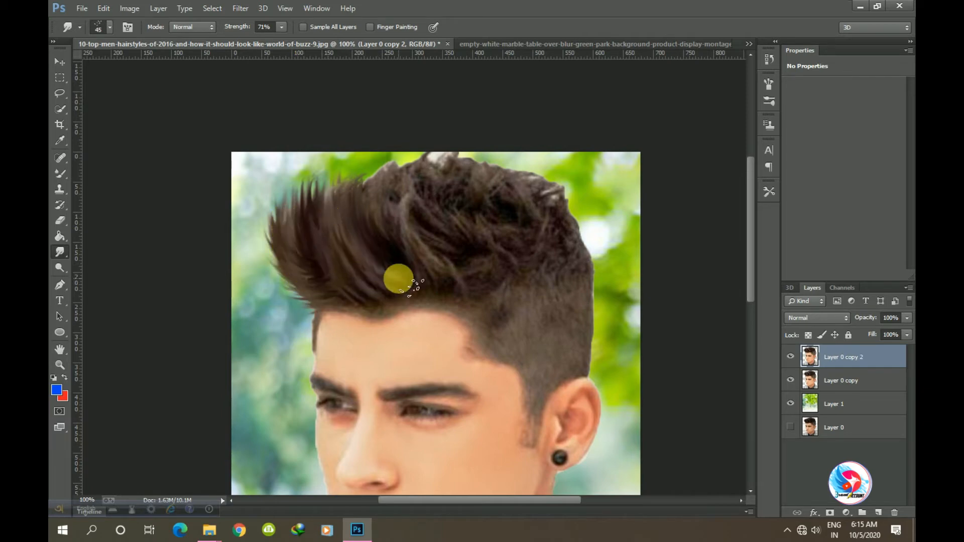
- Set the Smudge strength to 67% and pull the hair in the middle of the quiff upward into spikes
{"action": "left_click", "coordinate": [280, 39]}
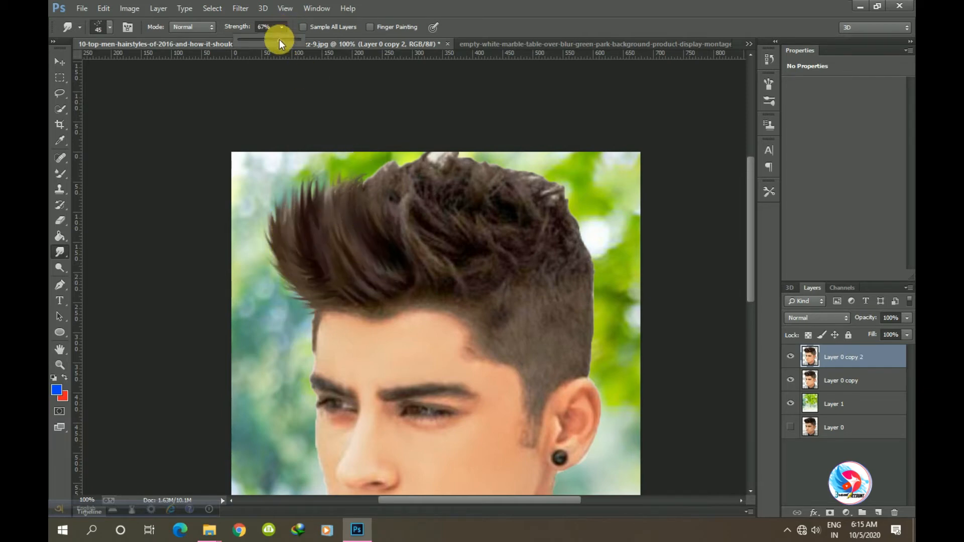
{"action": "left_click_drag", "start_coordinate": [367, 207], "coordinate": [337, 180]}
{"action": "mouse_move", "coordinate": [425, 265]}
{"action": "left_mouse_down"}
{"action": "mouse_move", "coordinate": [407, 238]}
{"action": "mouse_move", "coordinate": [410, 158]}
{"action": "left_mouse_up"}
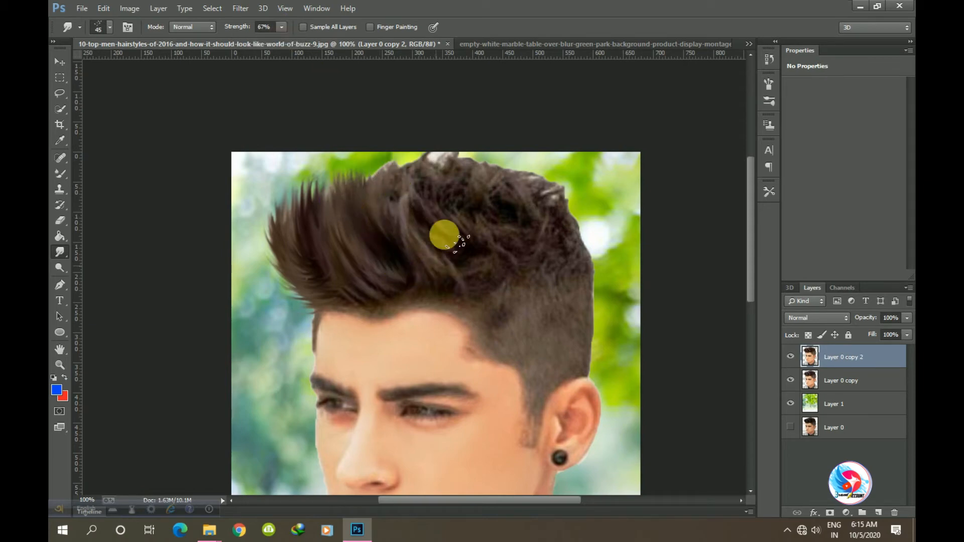
{"action": "mouse_move", "coordinate": [468, 243]}
{"action": "left_mouse_down"}
{"action": "mouse_move", "coordinate": [439, 176]}
{"action": "mouse_move", "coordinate": [460, 250]}
{"action": "mouse_move", "coordinate": [408, 164]}
{"action": "mouse_move", "coordinate": [442, 241]}
{"action": "mouse_move", "coordinate": [386, 151]}
{"action": "left_mouse_up"}
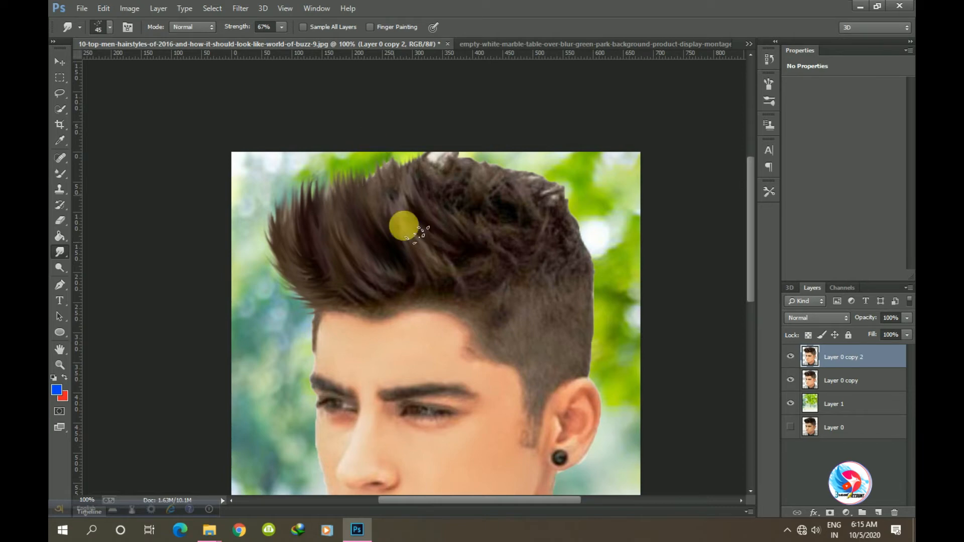
- Smudge the hair across the crown and toward the back of the head upward into strands at brush size 45
{"action": "left_click_drag", "start_coordinate": [419, 234], "coordinate": [396, 171]}
{"action": "left_click_drag", "start_coordinate": [391, 213], "coordinate": [380, 176]}
{"action": "left_click_drag", "start_coordinate": [481, 242], "coordinate": [460, 155]}
{"action": "mouse_move", "coordinate": [546, 213]}
{"action": "left_mouse_down"}
{"action": "mouse_move", "coordinate": [537, 174]}
{"action": "mouse_move", "coordinate": [535, 205]}
{"action": "mouse_move", "coordinate": [523, 183]}
{"action": "mouse_move", "coordinate": [502, 209]}
{"action": "mouse_move", "coordinate": [493, 187]}
{"action": "mouse_move", "coordinate": [491, 200]}
{"action": "mouse_move", "coordinate": [458, 165]}
{"action": "mouse_move", "coordinate": [443, 181]}
{"action": "mouse_move", "coordinate": [440, 164]}
{"action": "mouse_move", "coordinate": [435, 178]}
{"action": "mouse_move", "coordinate": [502, 219]}
{"action": "mouse_move", "coordinate": [460, 181]}
{"action": "left_mouse_up"}
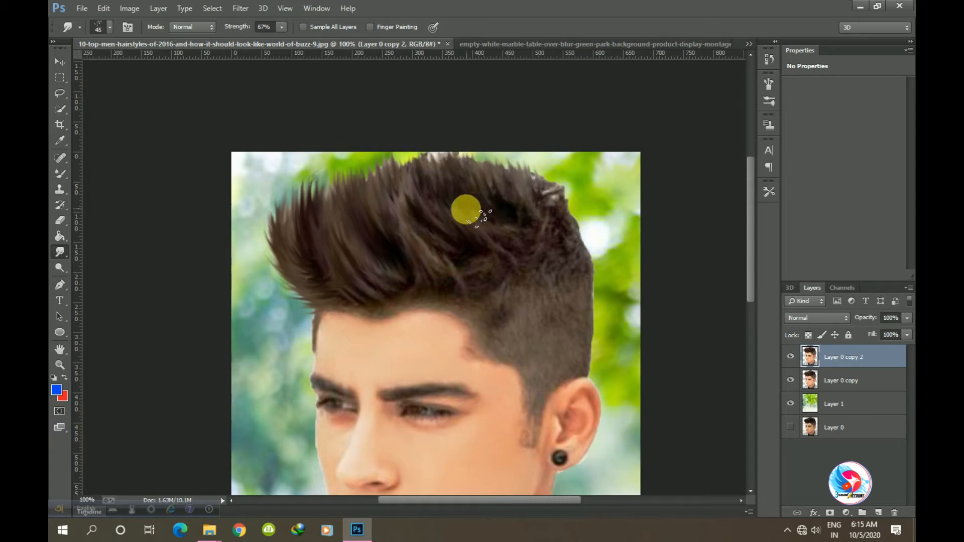
- Switch the Smudge brush to the 172 px scattered-dot tip from the brush presets
{"action": "left_click_drag", "start_coordinate": [463, 227], "coordinate": [492, 247]}
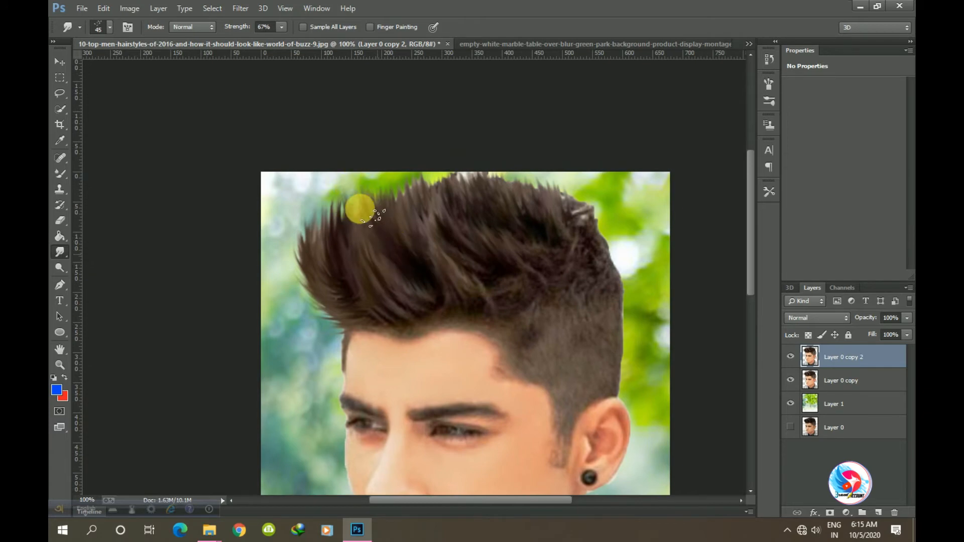
{"action": "right_click", "coordinate": [454, 253]}
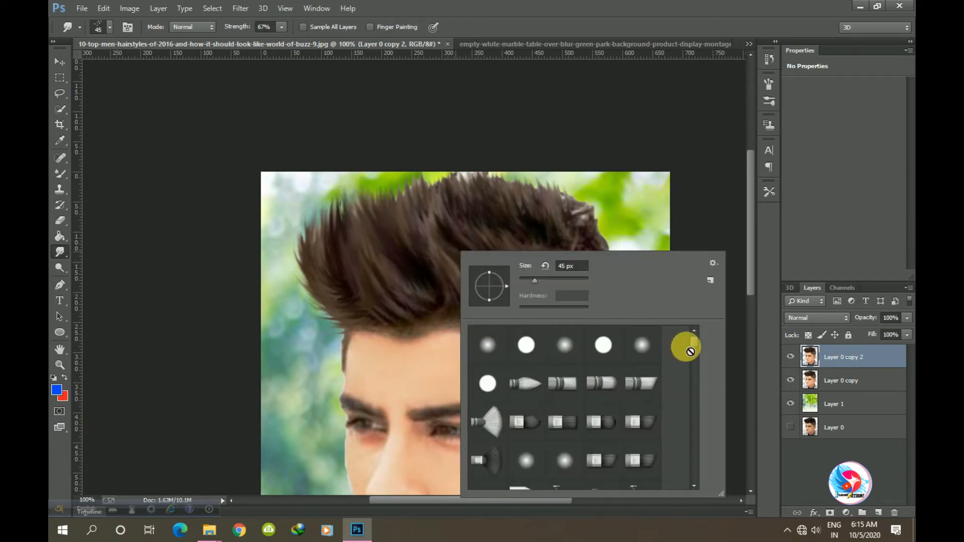
{"action": "left_click_drag", "start_coordinate": [695, 345], "coordinate": [692, 370]}
{"action": "left_click_drag", "start_coordinate": [692, 397], "coordinate": [694, 483]}
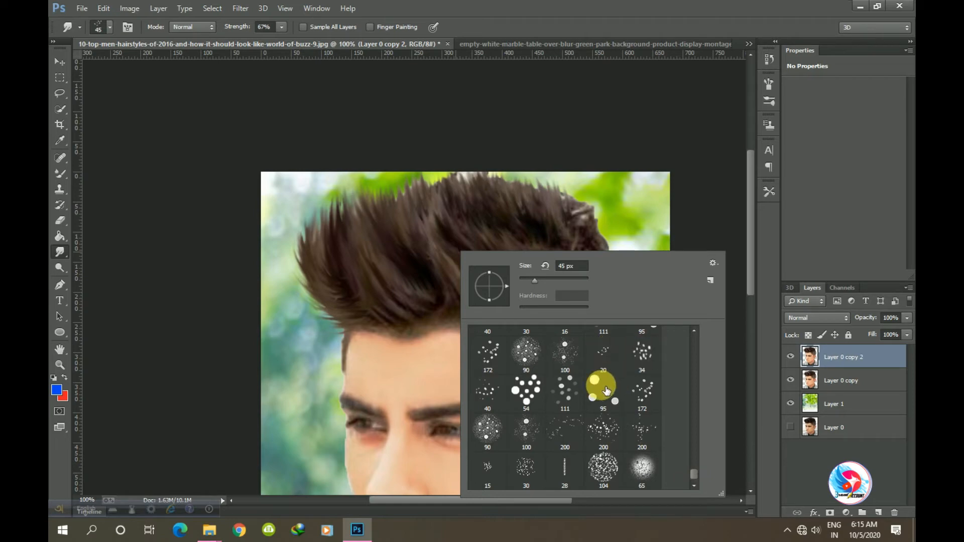
{"action": "double_click", "coordinate": [526, 350]}
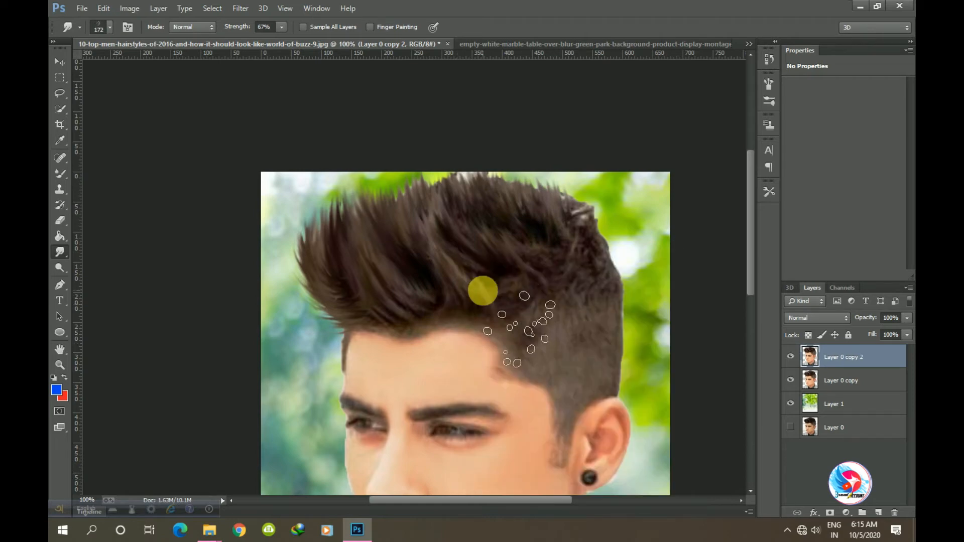
- Smudge the front of the quiff with the scattered-dot tip, starting at 60 px and reducing the brush to 45 px
{"action": "left_click_drag", "start_coordinate": [384, 240], "coordinate": [370, 189]}
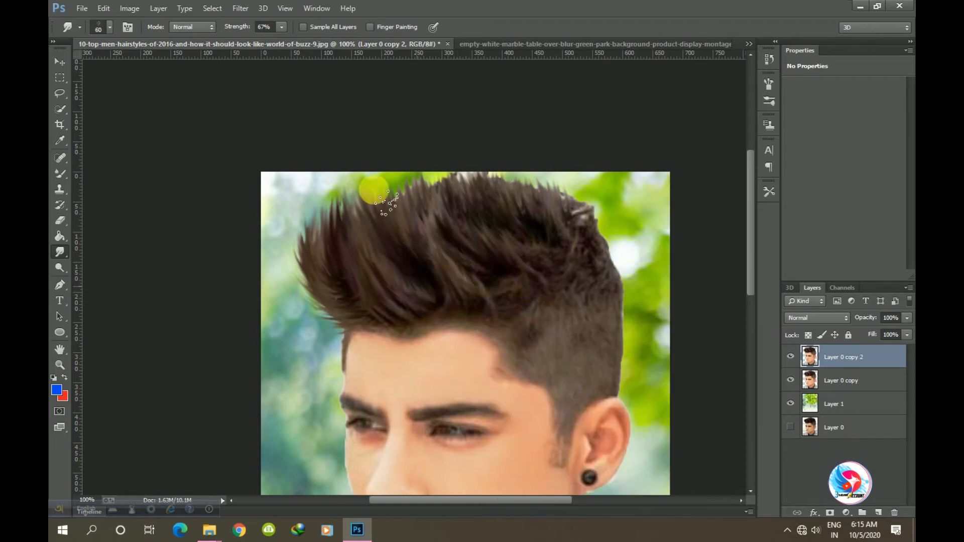
{"action": "key", "text": "bracketleft"}
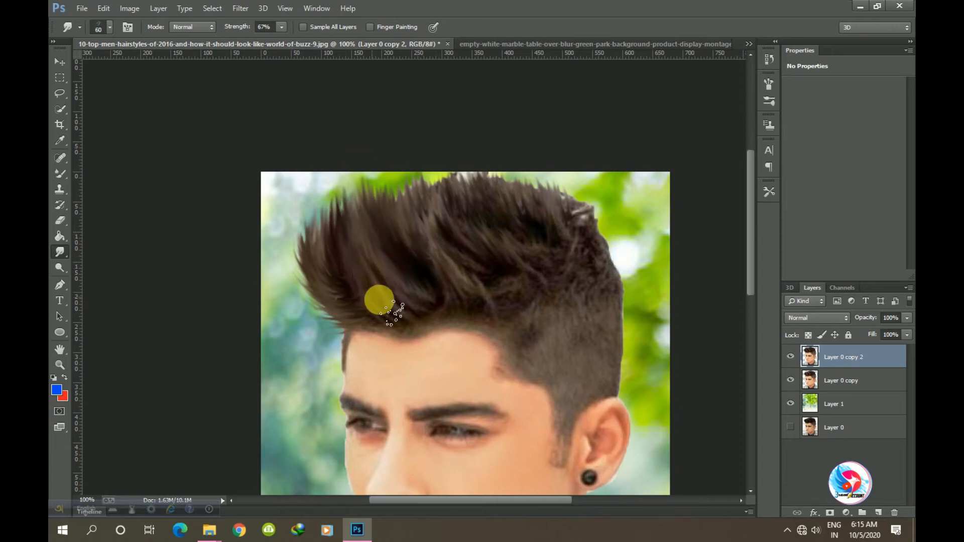
{"action": "mouse_move", "coordinate": [379, 300]}
{"action": "left_mouse_down"}
{"action": "mouse_move", "coordinate": [326, 286]}
{"action": "mouse_move", "coordinate": [363, 278]}
{"action": "mouse_move", "coordinate": [355, 301]}
{"action": "mouse_move", "coordinate": [346, 277]}
{"action": "left_mouse_up"}
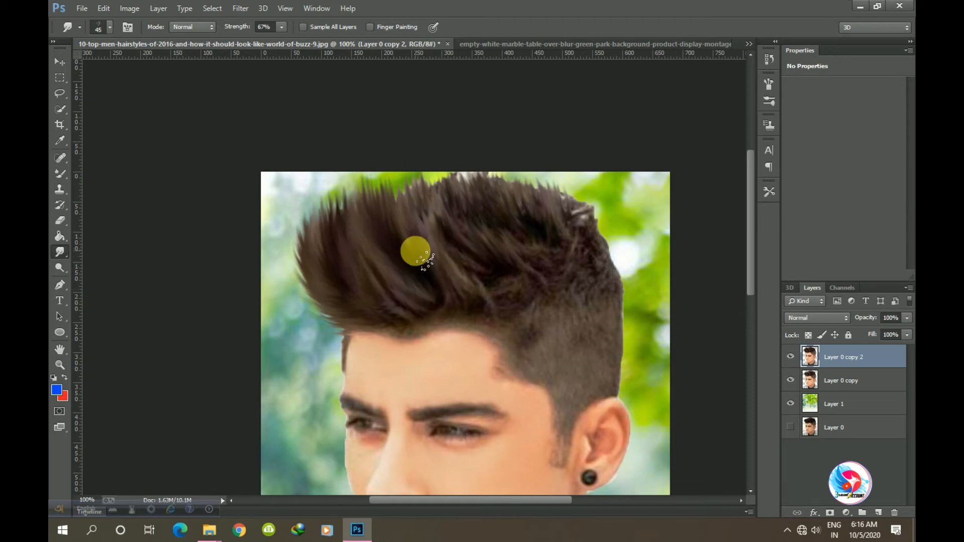
- Delete the smudged Layer 0 copy 2 to return to the unsmudged hair on Layer 0 copy
{"action": "key", "text": "Delete"}
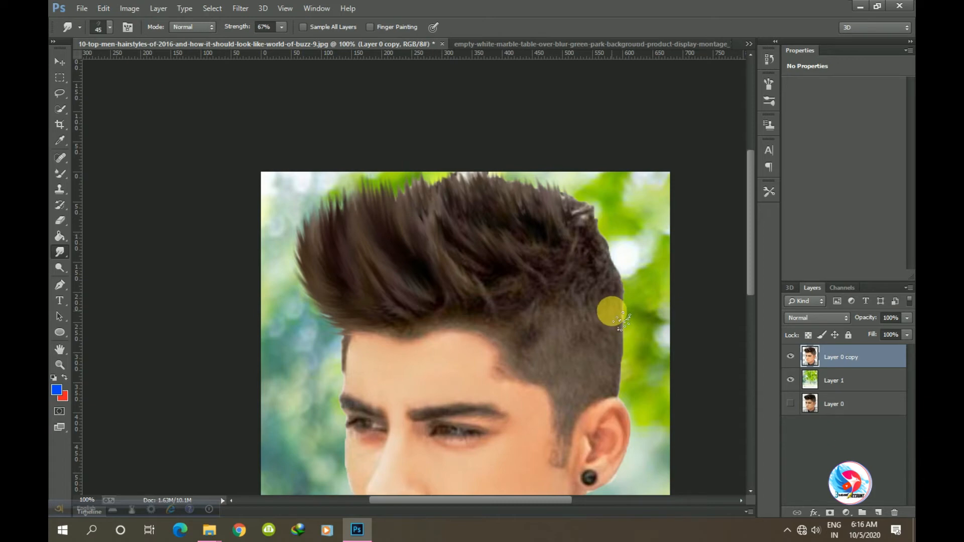
{"action": "key", "text": "ctrl+plus"}
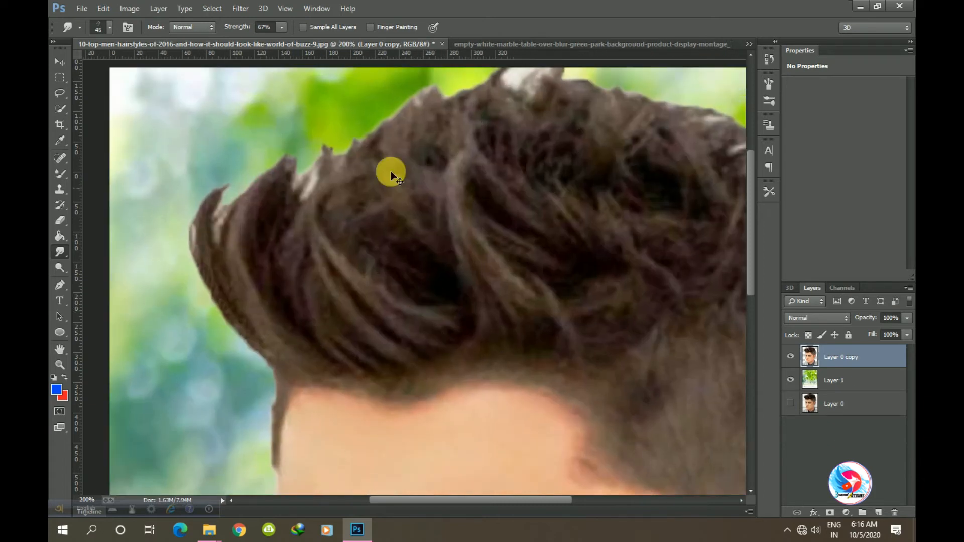
{"action": "key", "text": "ctrl+minus"}
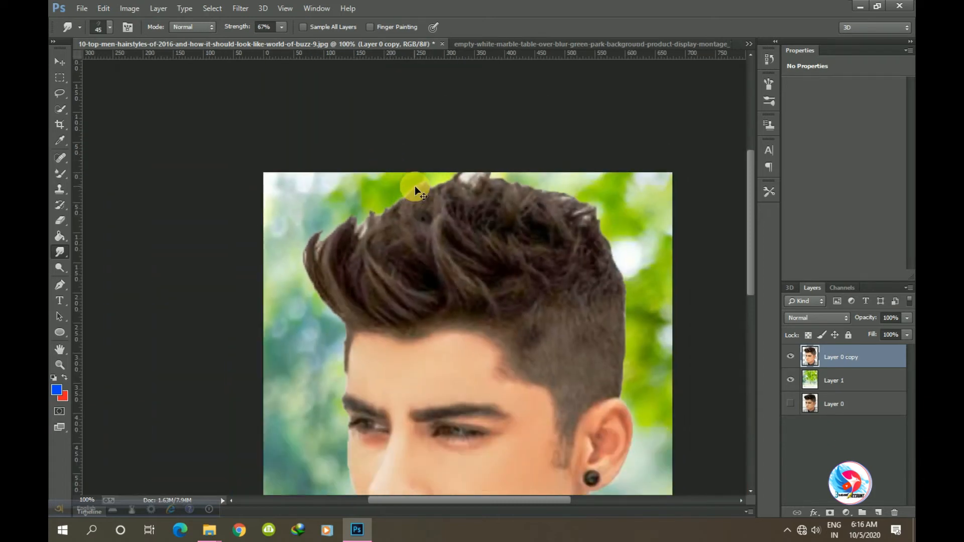
- Duplicate Layer 0 copy and smudge the front of the quiff upward into strands on the duplicate at brush size 50
{"action": "key", "text": "ctrl+j"}
{"action": "key", "text": "bracketright"}
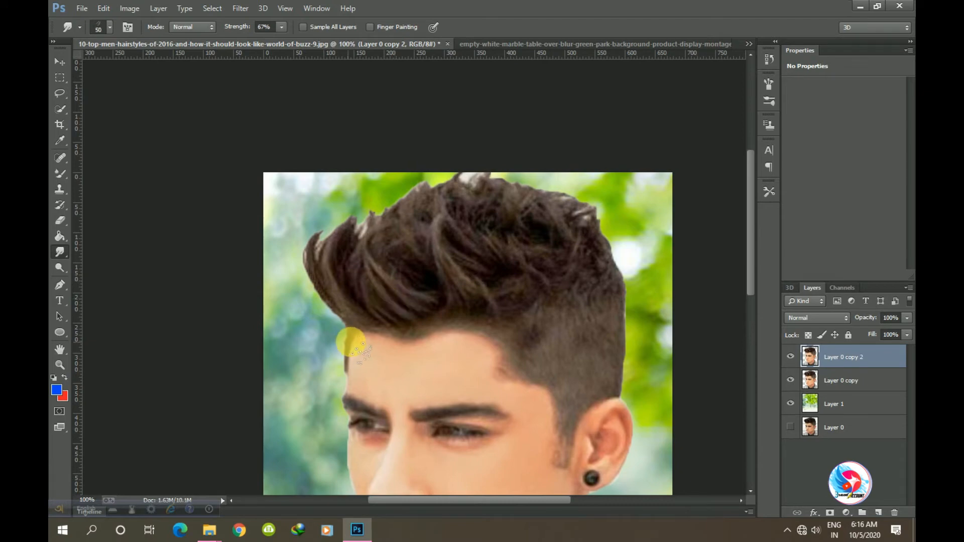
{"action": "mouse_move", "coordinate": [345, 292]}
{"action": "left_mouse_down"}
{"action": "mouse_move", "coordinate": [296, 236]}
{"action": "mouse_move", "coordinate": [337, 289]}
{"action": "mouse_move", "coordinate": [311, 226]}
{"action": "mouse_move", "coordinate": [348, 257]}
{"action": "mouse_move", "coordinate": [346, 286]}
{"action": "mouse_move", "coordinate": [325, 240]}
{"action": "mouse_move", "coordinate": [350, 268]}
{"action": "mouse_move", "coordinate": [337, 260]}
{"action": "mouse_move", "coordinate": [343, 210]}
{"action": "mouse_move", "coordinate": [339, 268]}
{"action": "mouse_move", "coordinate": [356, 231]}
{"action": "mouse_move", "coordinate": [361, 268]}
{"action": "mouse_move", "coordinate": [396, 301]}
{"action": "mouse_move", "coordinate": [371, 291]}
{"action": "mouse_move", "coordinate": [371, 240]}
{"action": "mouse_move", "coordinate": [401, 300]}
{"action": "mouse_move", "coordinate": [375, 216]}
{"action": "mouse_move", "coordinate": [392, 251]}
{"action": "mouse_move", "coordinate": [371, 224]}
{"action": "mouse_move", "coordinate": [364, 278]}
{"action": "mouse_move", "coordinate": [346, 211]}
{"action": "mouse_move", "coordinate": [370, 279]}
{"action": "mouse_move", "coordinate": [368, 213]}
{"action": "mouse_move", "coordinate": [374, 278]}
{"action": "mouse_move", "coordinate": [349, 299]}
{"action": "mouse_move", "coordinate": [313, 234]}
{"action": "left_mouse_up"}
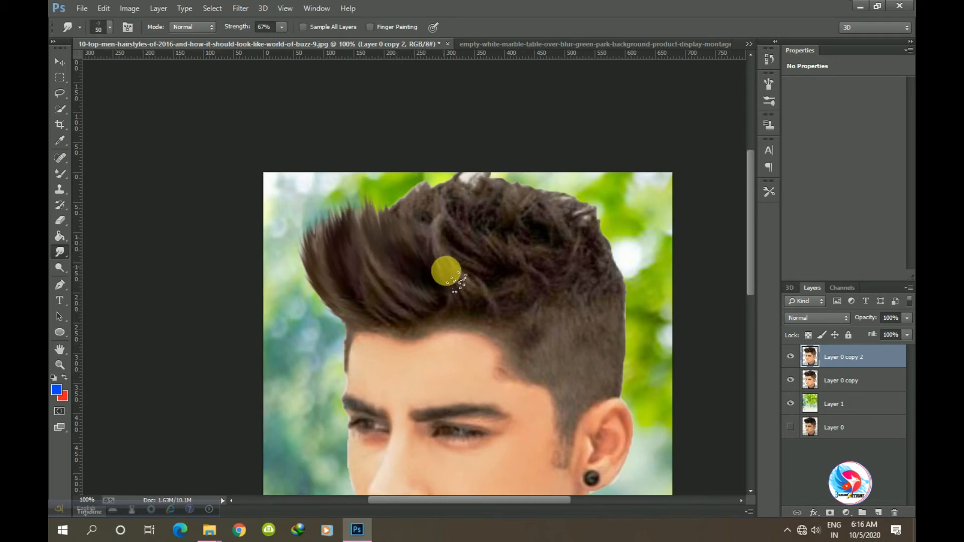
{"action": "left_click_drag", "start_coordinate": [454, 291], "coordinate": [413, 223]}
{"action": "left_click_drag", "start_coordinate": [451, 284], "coordinate": [406, 205]}
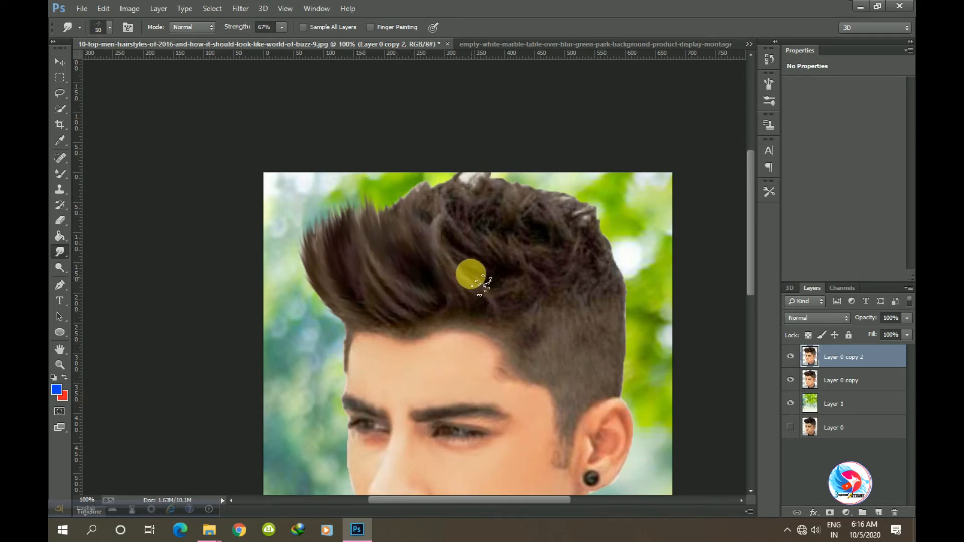
- Smudge the hair in the middle of the quiff upward to its top edge, using brush sizes 45 and 50
{"action": "mouse_move", "coordinate": [470, 274]}
{"action": "left_mouse_down"}
{"action": "mouse_move", "coordinate": [446, 215]}
{"action": "mouse_move", "coordinate": [476, 280]}
{"action": "mouse_move", "coordinate": [458, 199]}
{"action": "mouse_move", "coordinate": [469, 283]}
{"action": "mouse_move", "coordinate": [433, 207]}
{"action": "left_mouse_up"}
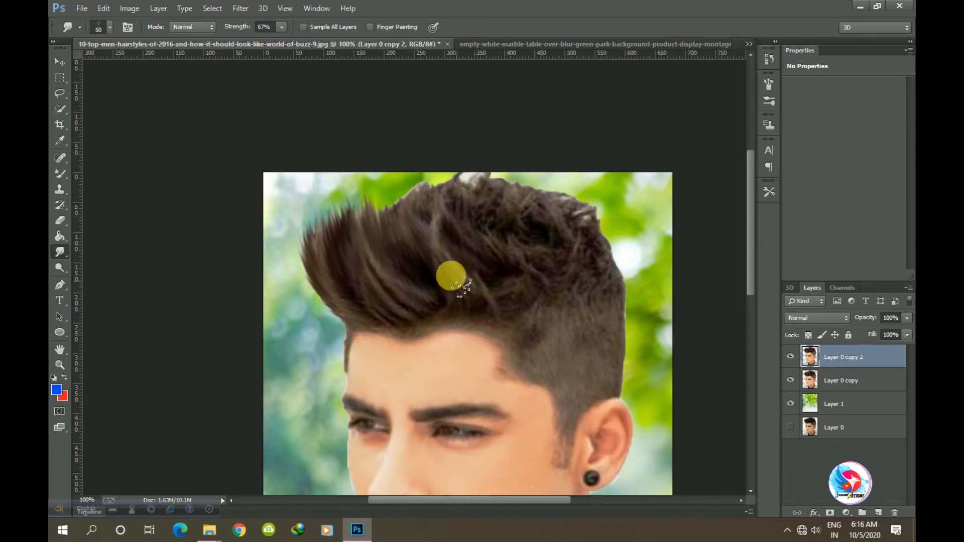
{"action": "mouse_move", "coordinate": [450, 276]}
{"action": "left_mouse_down"}
{"action": "mouse_move", "coordinate": [438, 212]}
{"action": "mouse_move", "coordinate": [402, 220]}
{"action": "left_mouse_up"}
{"action": "left_click_drag", "start_coordinate": [412, 273], "coordinate": [377, 192]}
{"action": "left_click_drag", "start_coordinate": [408, 246], "coordinate": [398, 184]}
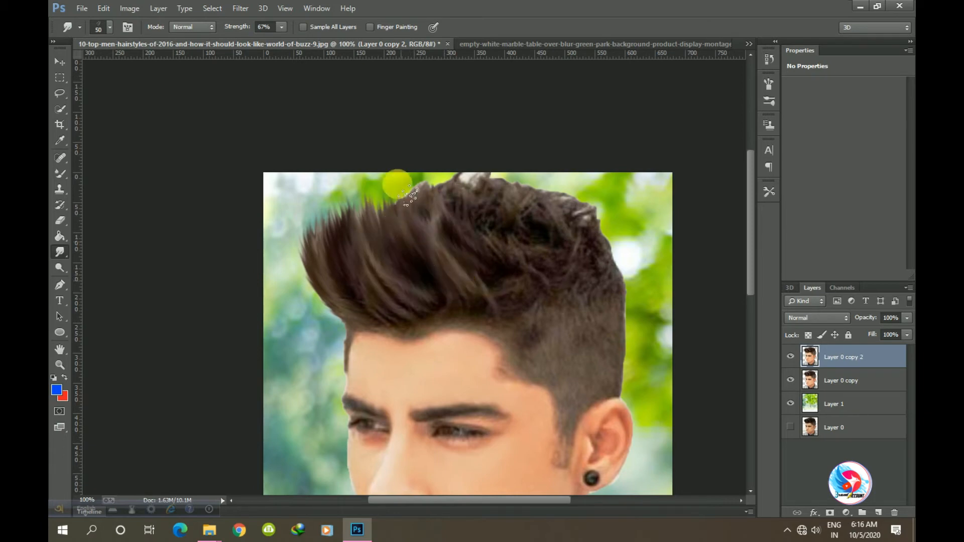
{"action": "left_click_drag", "start_coordinate": [419, 262], "coordinate": [377, 179]}
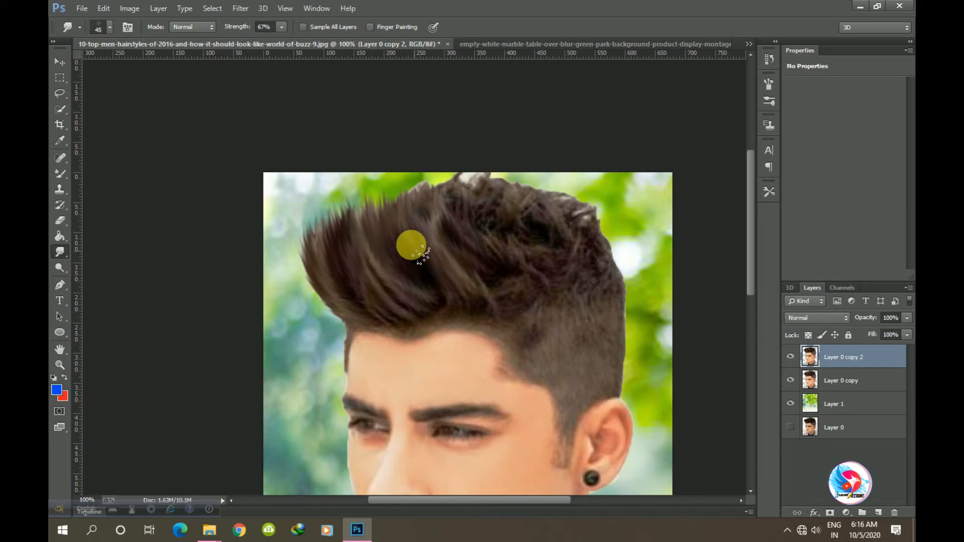
{"action": "mouse_move", "coordinate": [408, 243]}
{"action": "left_mouse_down"}
{"action": "mouse_move", "coordinate": [404, 178]}
{"action": "mouse_move", "coordinate": [370, 191]}
{"action": "left_mouse_up"}
{"action": "key", "text": "]"}
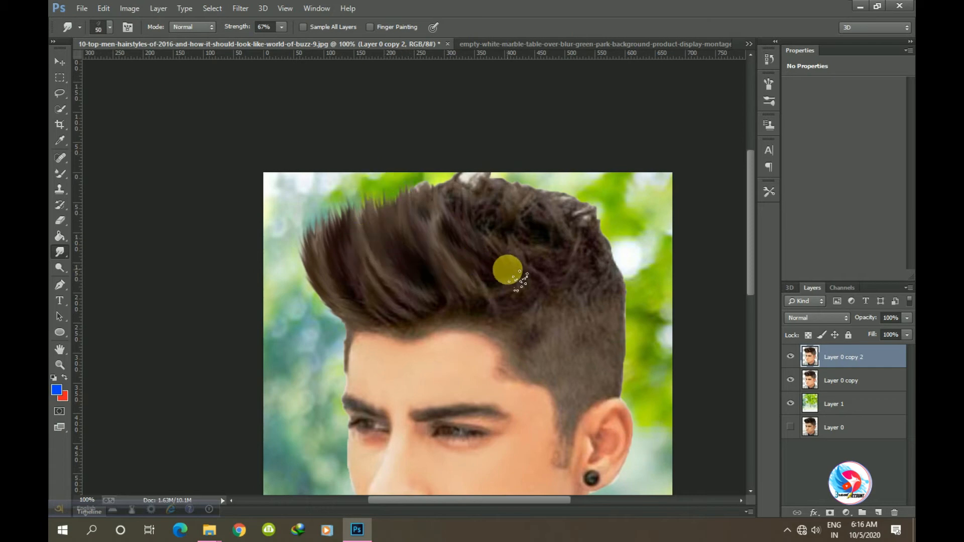
- Smudge the hair across the crown toward the back of the head upward into strands at brush size 50
{"action": "mouse_move", "coordinate": [506, 269]}
{"action": "left_mouse_down"}
{"action": "mouse_move", "coordinate": [481, 209]}
{"action": "mouse_move", "coordinate": [503, 260]}
{"action": "mouse_move", "coordinate": [479, 232]}
{"action": "mouse_move", "coordinate": [492, 262]}
{"action": "mouse_move", "coordinate": [467, 198]}
{"action": "left_mouse_up"}
{"action": "left_click_drag", "start_coordinate": [471, 241], "coordinate": [448, 185]}
{"action": "mouse_move", "coordinate": [524, 244]}
{"action": "left_mouse_down"}
{"action": "mouse_move", "coordinate": [509, 206]}
{"action": "mouse_move", "coordinate": [465, 189]}
{"action": "mouse_move", "coordinate": [473, 173]}
{"action": "left_mouse_up"}
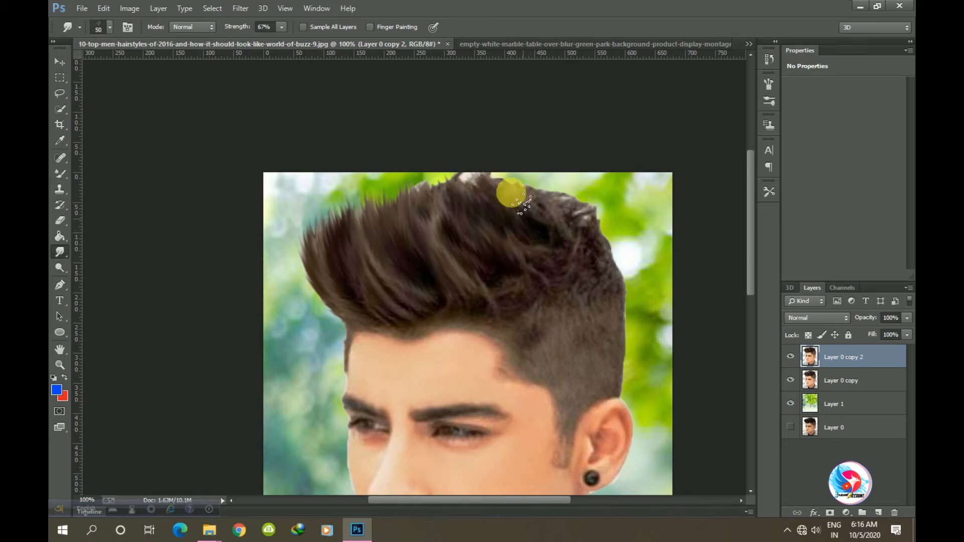
{"action": "left_click_drag", "start_coordinate": [537, 232], "coordinate": [519, 195]}
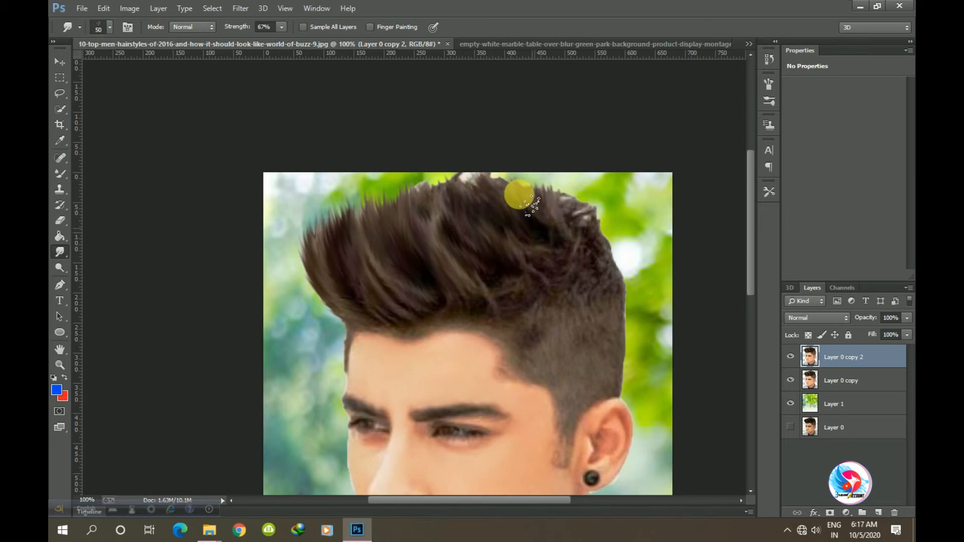
{"action": "left_click_drag", "start_coordinate": [451, 228], "coordinate": [430, 182]}
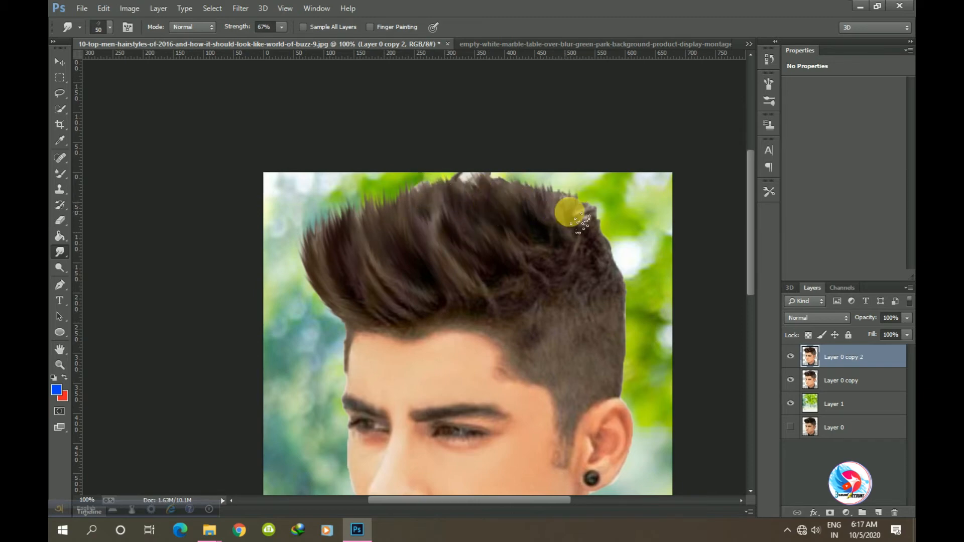
- Reduce the Smudge brush to 45 px and extend the strands along the upper edge of the front quiff
{"action": "key", "text": "bracketleft"}
{"action": "left_click_drag", "start_coordinate": [384, 269], "coordinate": [348, 196]}
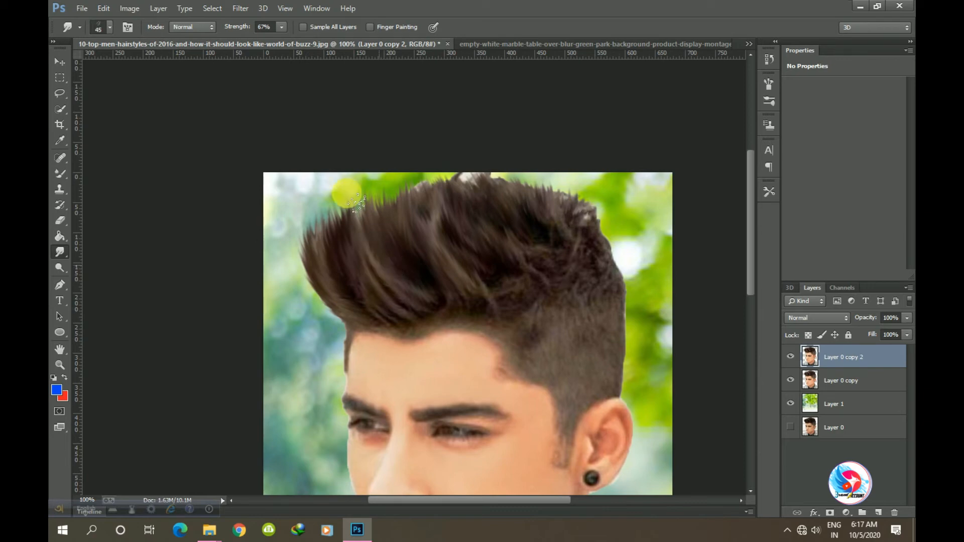
{"action": "left_click_drag", "start_coordinate": [355, 263], "coordinate": [341, 208]}
{"action": "left_click_drag", "start_coordinate": [347, 248], "coordinate": [327, 212]}
{"action": "mouse_move", "coordinate": [335, 262]}
{"action": "left_mouse_down"}
{"action": "mouse_move", "coordinate": [311, 207]}
{"action": "mouse_move", "coordinate": [319, 216]}
{"action": "left_mouse_up"}
{"action": "left_click_drag", "start_coordinate": [349, 245], "coordinate": [341, 209]}
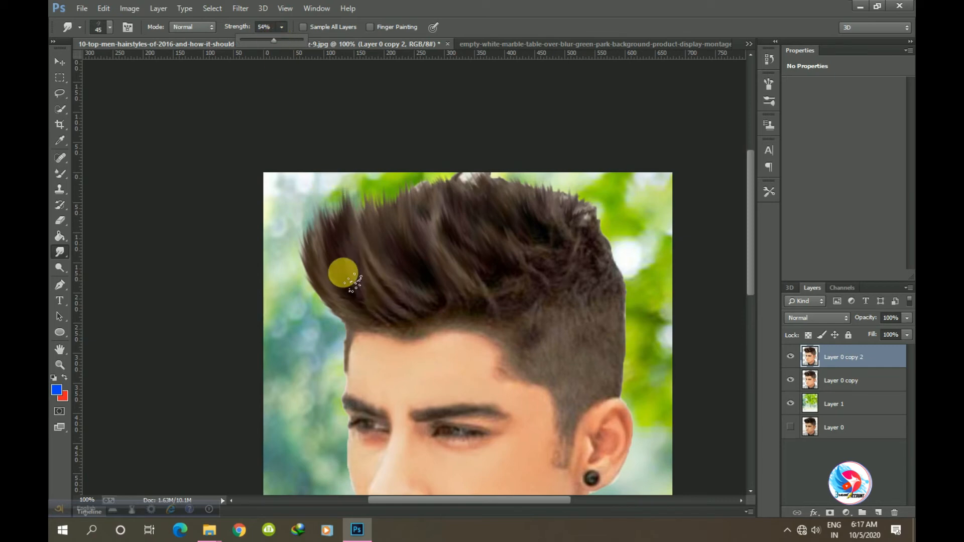
- Smudge the front of the quiff and the hair just above the forehead upward at 54% strength
{"action": "left_click_drag", "start_coordinate": [342, 274], "coordinate": [325, 204]}
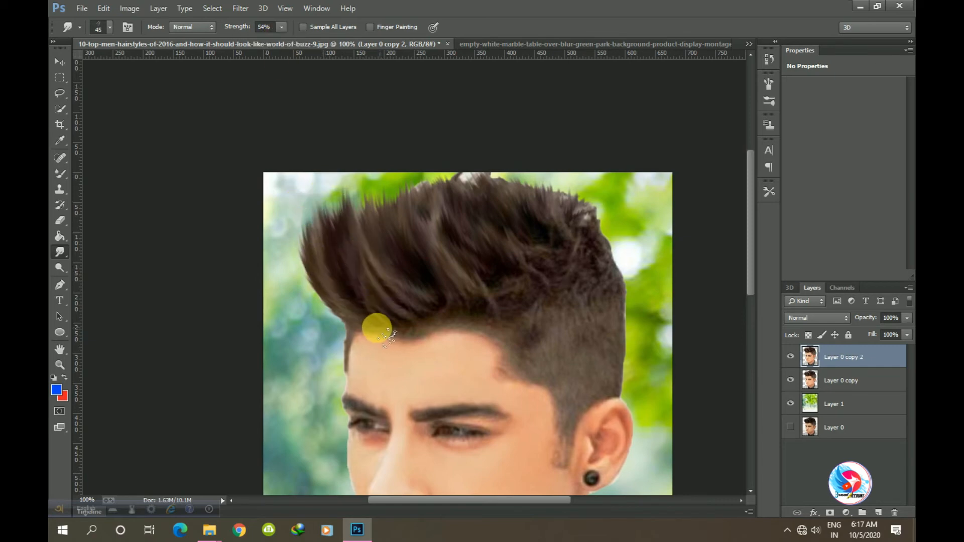
{"action": "left_click_drag", "start_coordinate": [358, 317], "coordinate": [337, 282]}
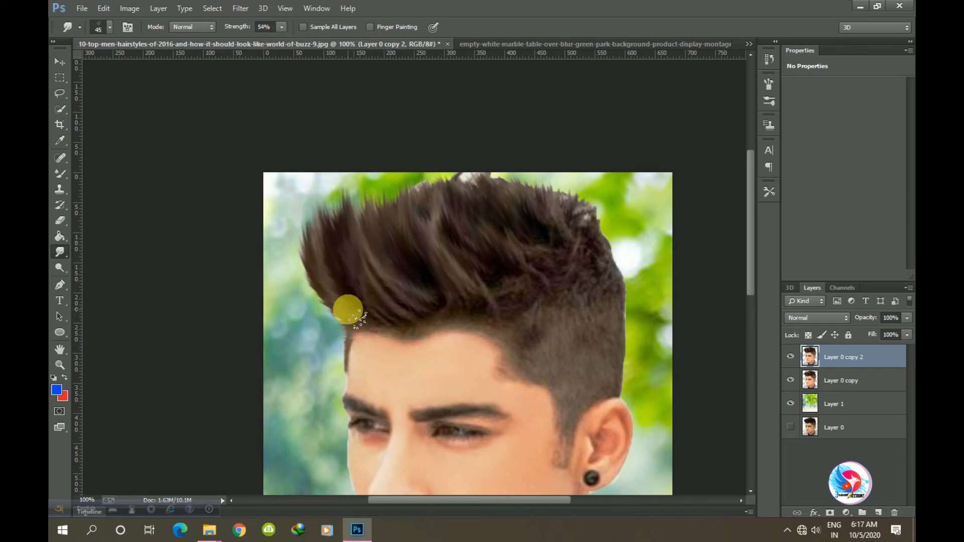
{"action": "left_click_drag", "start_coordinate": [359, 316], "coordinate": [346, 294]}
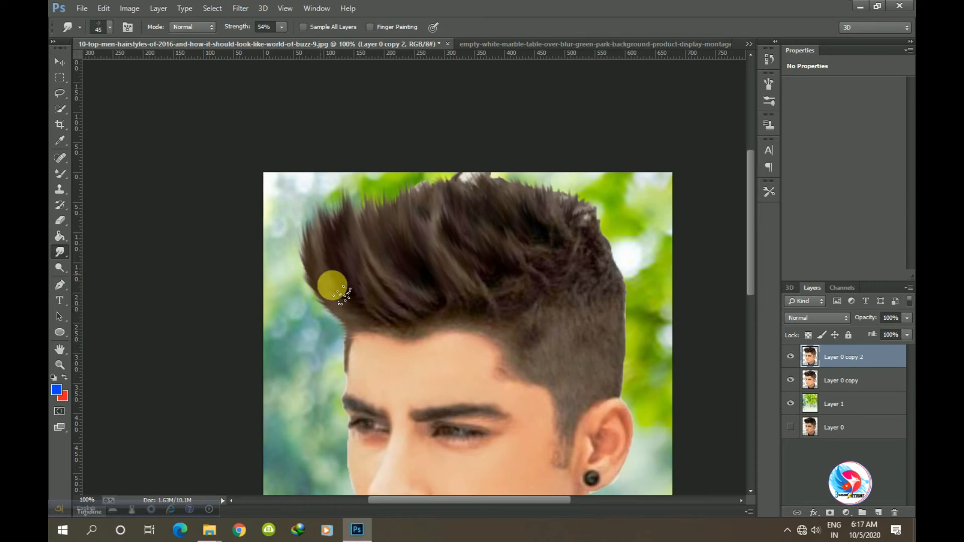
- Undo the last four smudge strokes on the hair
{"action": "key", "text": "ctrl+alt+z"}
{"action": "key", "text": "ctrl+alt+z"}
{"action": "key", "text": "ctrl+alt+z"}
{"action": "key", "text": "ctrl+alt+z"}
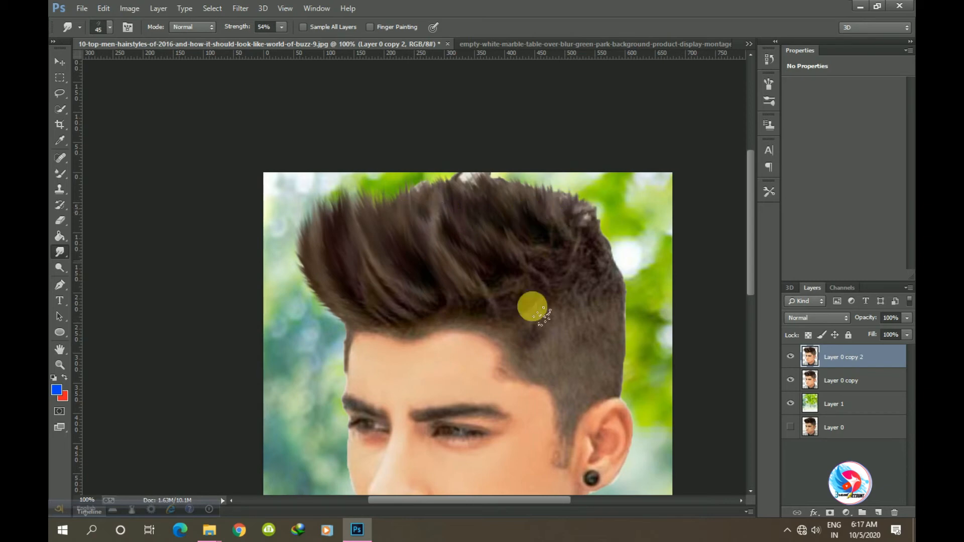
- Add a new blank layer above Layer 0 copy 2 and switch to the regular Brush tool
{"action": "left_click", "coordinate": [60, 62]}
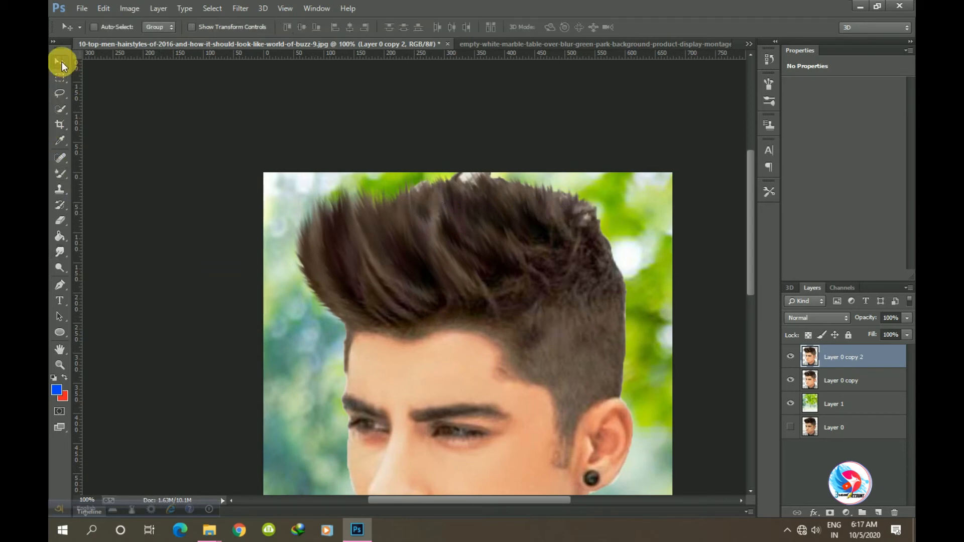
{"action": "left_click_drag", "start_coordinate": [526, 340], "coordinate": [513, 262]}
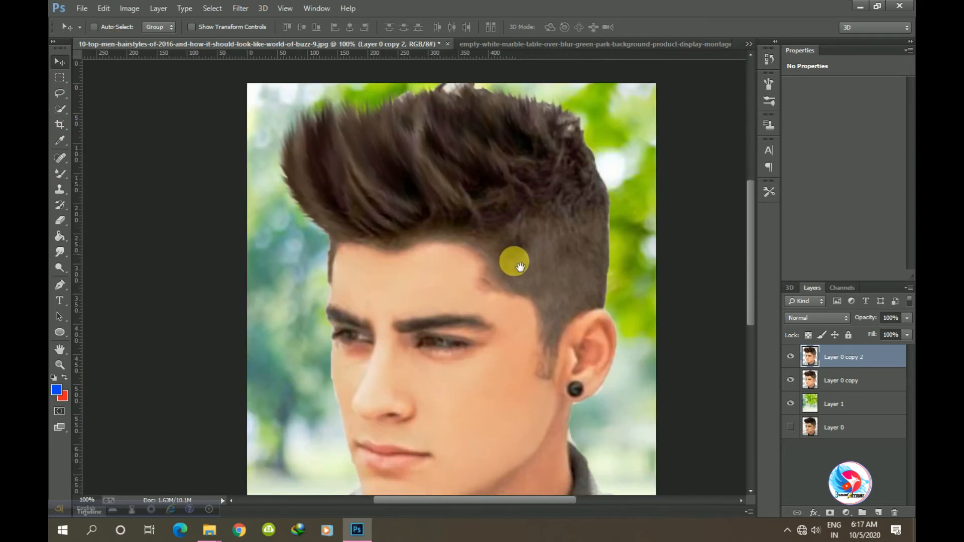
{"action": "left_click", "coordinate": [877, 511]}
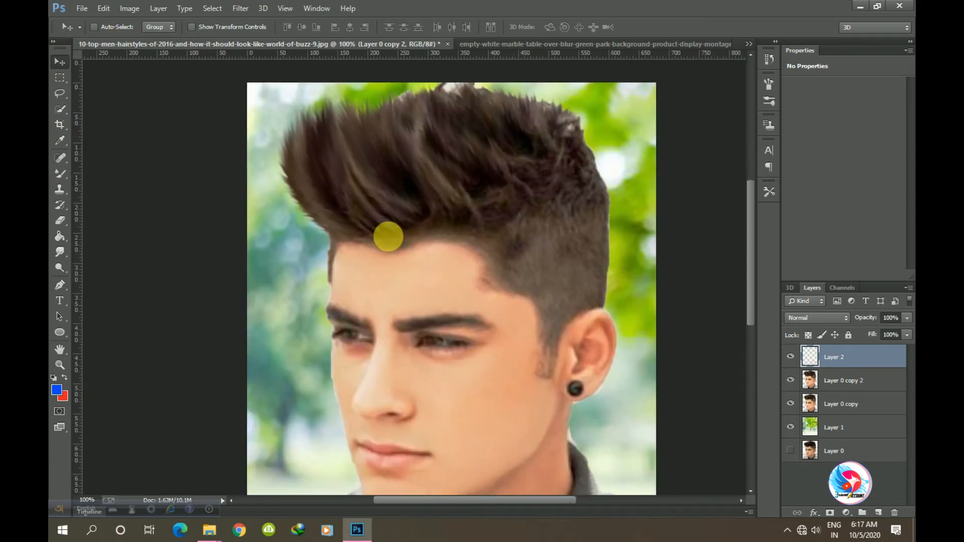
{"action": "left_click", "coordinate": [60, 173]}
{"action": "left_click", "coordinate": [83, 171]}
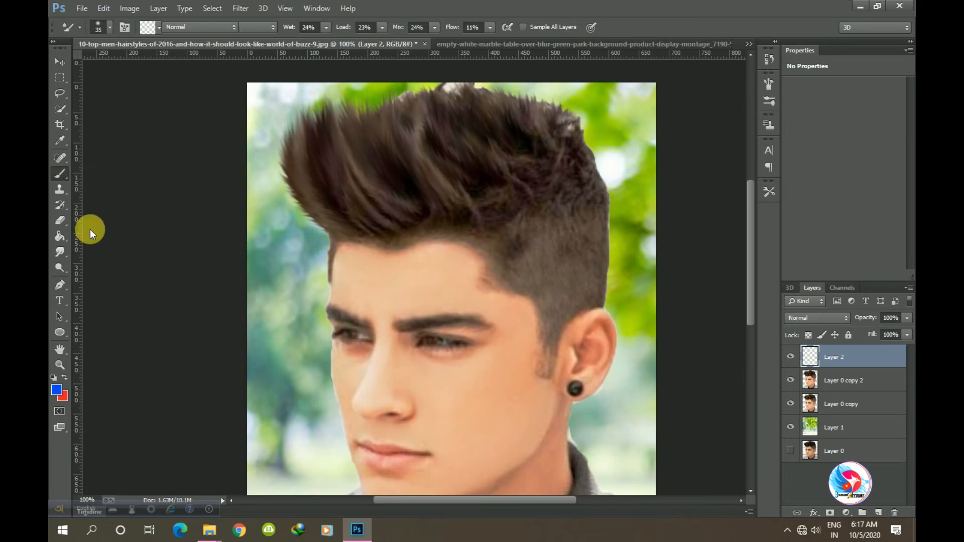
- Set the foreground color to a bright orange
{"action": "left_click", "coordinate": [58, 391]}
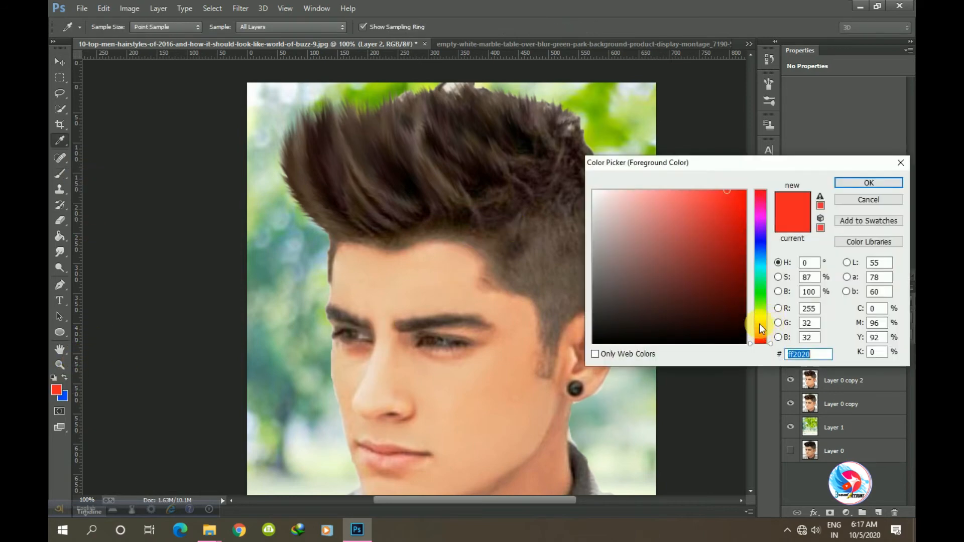
{"action": "left_click_drag", "start_coordinate": [760, 324], "coordinate": [763, 333]}
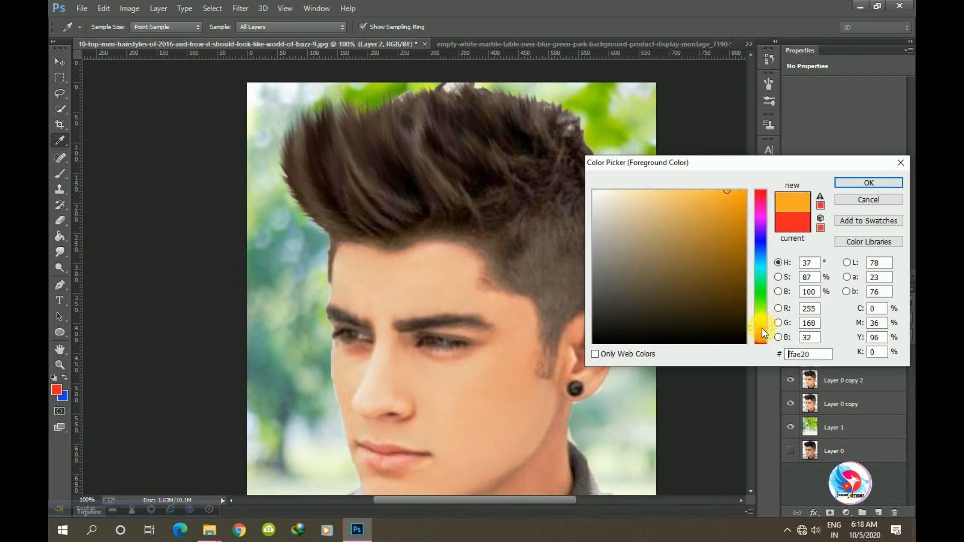
{"action": "key", "text": "Return"}
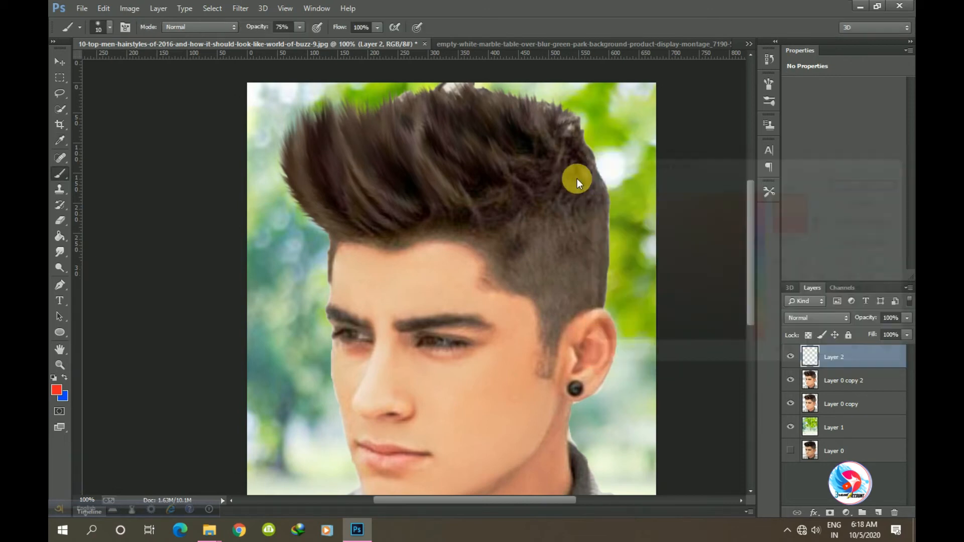
- Paint orange over the top of the hair on the new layer with a soft brush of about 45 to 50 px at 75% opacity
{"action": "left_click_drag", "start_coordinate": [582, 164], "coordinate": [589, 249]}
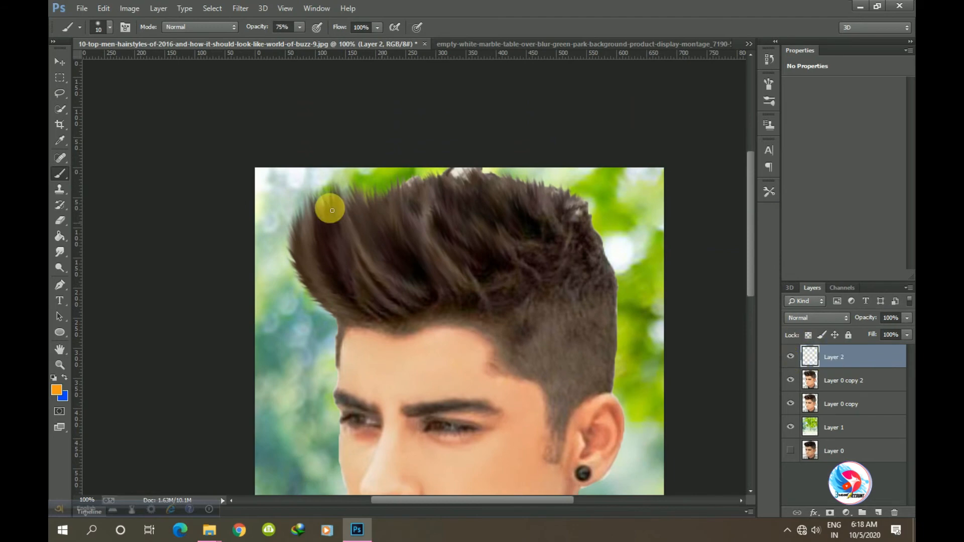
{"action": "right_click", "coordinate": [63, 176]}
{"action": "left_click", "coordinate": [104, 173]}
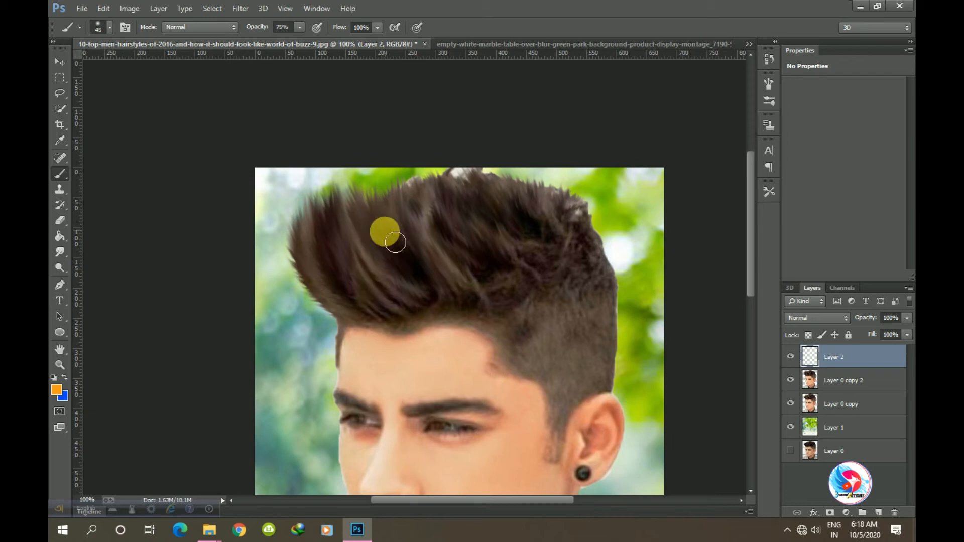
{"action": "left_click_drag", "start_coordinate": [432, 224], "coordinate": [366, 269]}
{"action": "mouse_move", "coordinate": [452, 226]}
{"action": "left_mouse_down"}
{"action": "mouse_move", "coordinate": [426, 228]}
{"action": "mouse_move", "coordinate": [368, 286]}
{"action": "mouse_move", "coordinate": [439, 223]}
{"action": "mouse_move", "coordinate": [425, 221]}
{"action": "mouse_move", "coordinate": [384, 245]}
{"action": "mouse_move", "coordinate": [364, 278]}
{"action": "mouse_move", "coordinate": [395, 256]}
{"action": "mouse_move", "coordinate": [453, 255]}
{"action": "mouse_move", "coordinate": [373, 286]}
{"action": "mouse_move", "coordinate": [449, 265]}
{"action": "mouse_move", "coordinate": [529, 226]}
{"action": "mouse_move", "coordinate": [473, 219]}
{"action": "mouse_move", "coordinate": [387, 236]}
{"action": "mouse_move", "coordinate": [321, 258]}
{"action": "mouse_move", "coordinate": [325, 284]}
{"action": "mouse_move", "coordinate": [360, 294]}
{"action": "mouse_move", "coordinate": [433, 274]}
{"action": "mouse_move", "coordinate": [449, 250]}
{"action": "mouse_move", "coordinate": [348, 269]}
{"action": "mouse_move", "coordinate": [344, 294]}
{"action": "mouse_move", "coordinate": [341, 254]}
{"action": "mouse_move", "coordinate": [387, 230]}
{"action": "mouse_move", "coordinate": [339, 239]}
{"action": "mouse_move", "coordinate": [334, 271]}
{"action": "mouse_move", "coordinate": [383, 276]}
{"action": "mouse_move", "coordinate": [533, 218]}
{"action": "mouse_move", "coordinate": [495, 210]}
{"action": "mouse_move", "coordinate": [391, 248]}
{"action": "mouse_move", "coordinate": [359, 245]}
{"action": "mouse_move", "coordinate": [347, 299]}
{"action": "mouse_move", "coordinate": [485, 243]}
{"action": "mouse_move", "coordinate": [572, 226]}
{"action": "mouse_move", "coordinate": [382, 235]}
{"action": "mouse_move", "coordinate": [343, 217]}
{"action": "mouse_move", "coordinate": [320, 228]}
{"action": "mouse_move", "coordinate": [322, 281]}
{"action": "mouse_move", "coordinate": [349, 291]}
{"action": "mouse_move", "coordinate": [377, 238]}
{"action": "mouse_move", "coordinate": [476, 213]}
{"action": "mouse_move", "coordinate": [583, 216]}
{"action": "mouse_move", "coordinate": [509, 202]}
{"action": "mouse_move", "coordinate": [445, 205]}
{"action": "mouse_move", "coordinate": [377, 240]}
{"action": "mouse_move", "coordinate": [525, 219]}
{"action": "mouse_move", "coordinate": [582, 221]}
{"action": "mouse_move", "coordinate": [409, 272]}
{"action": "left_mouse_up"}
{"action": "key", "text": "bracketright"}
{"action": "key", "text": "bracketright"}
{"action": "key", "text": "bracketleft"}
{"action": "key", "text": "bracketleft"}
{"action": "key", "text": "bracketleft"}
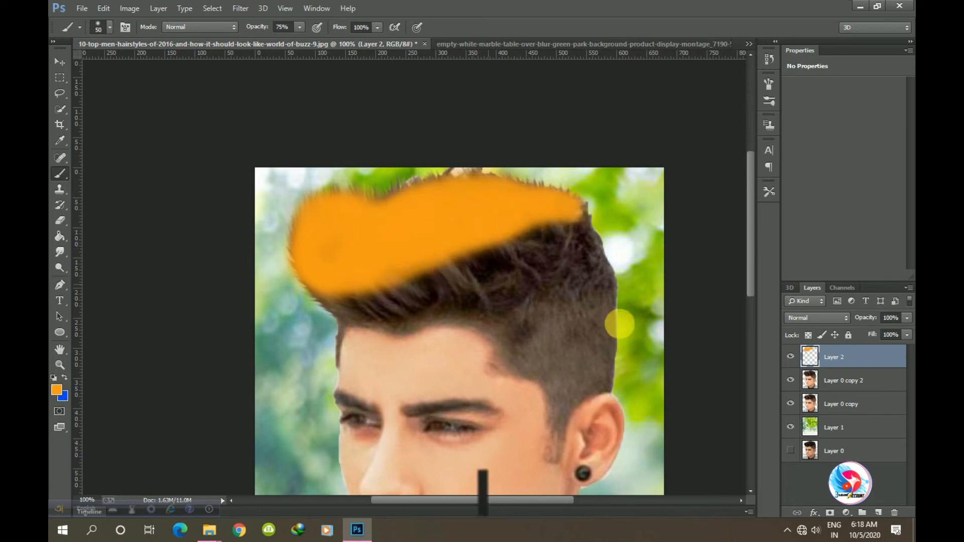
- Set the orange paint layer's blend mode to Color and leave the Brush tool
{"action": "left_click", "coordinate": [812, 318]}
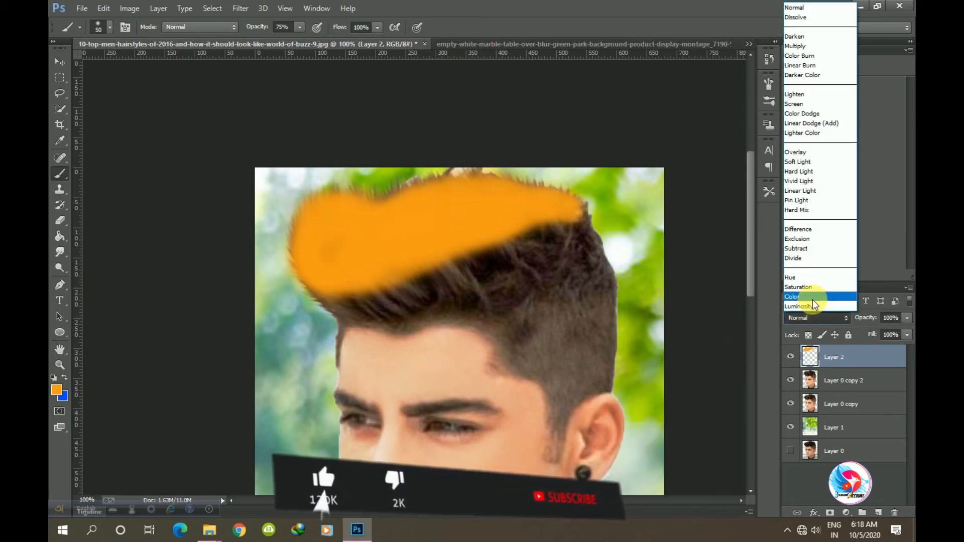
{"action": "left_click", "coordinate": [813, 297]}
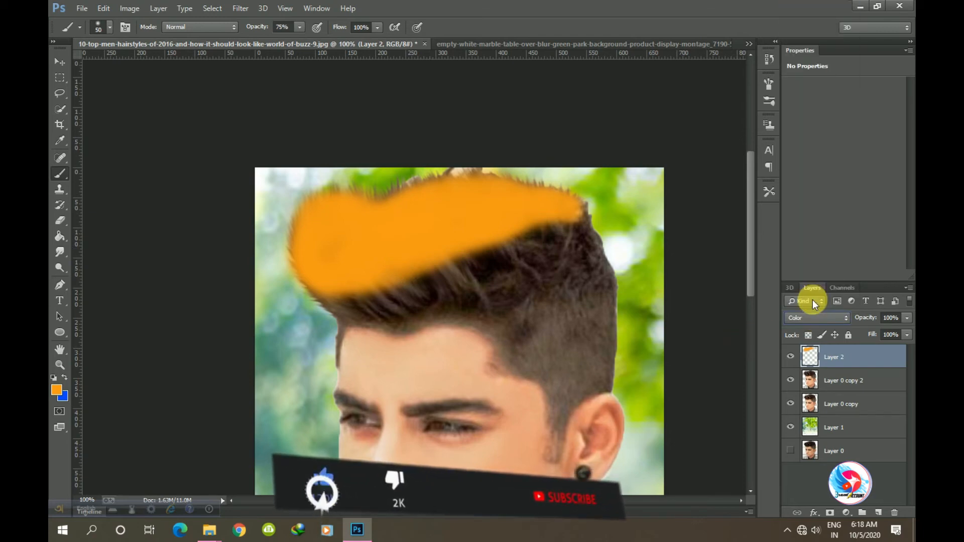
{"action": "left_click", "coordinate": [60, 61]}
- Transform the orange color layer downward over more of the hair, with height about 108% and horizontal skew about 8°
{"action": "key", "text": "ctrl+minus"}
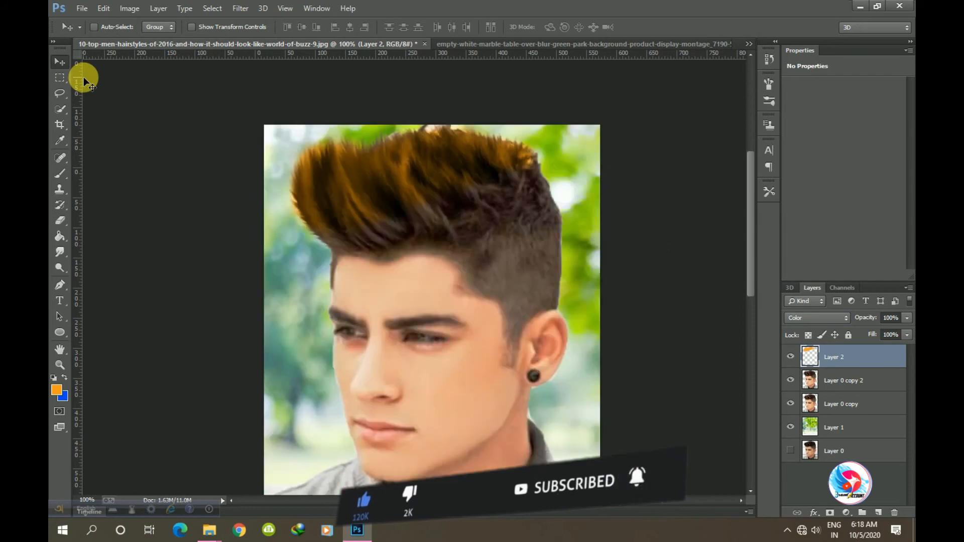
{"action": "key", "text": "ctrl+plus"}
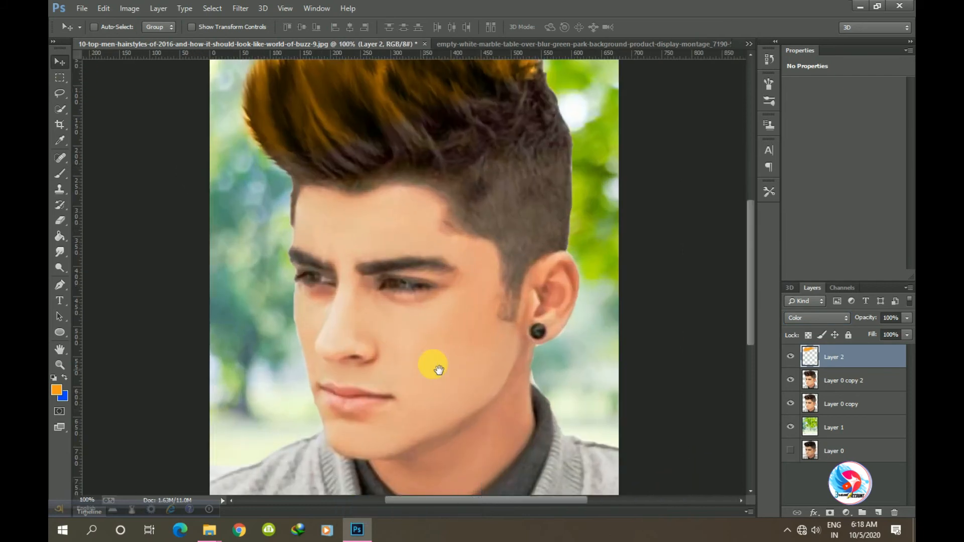
{"action": "left_click_drag", "start_coordinate": [464, 285], "coordinate": [473, 364]}
{"action": "left_click_drag", "start_coordinate": [426, 273], "coordinate": [452, 291]}
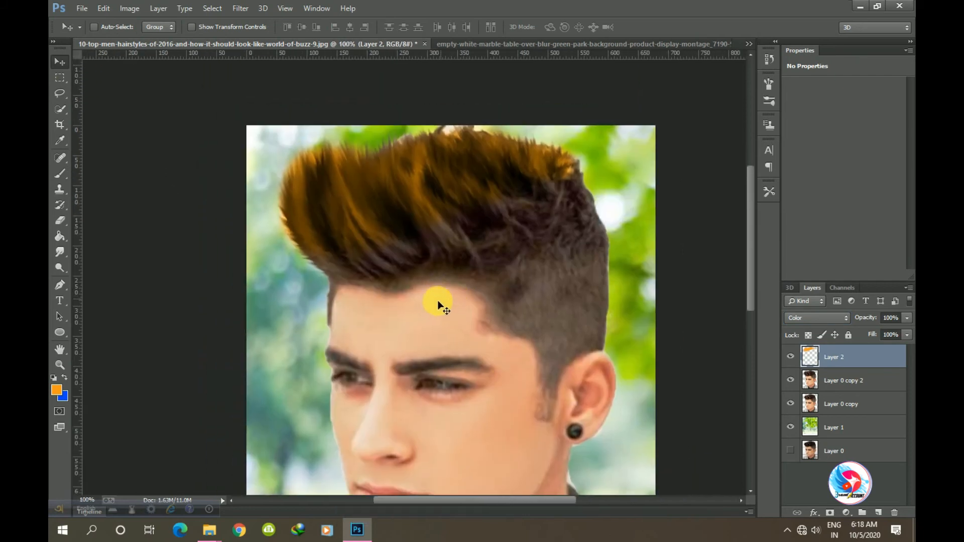
{"action": "key", "text": "ctrl+t"}
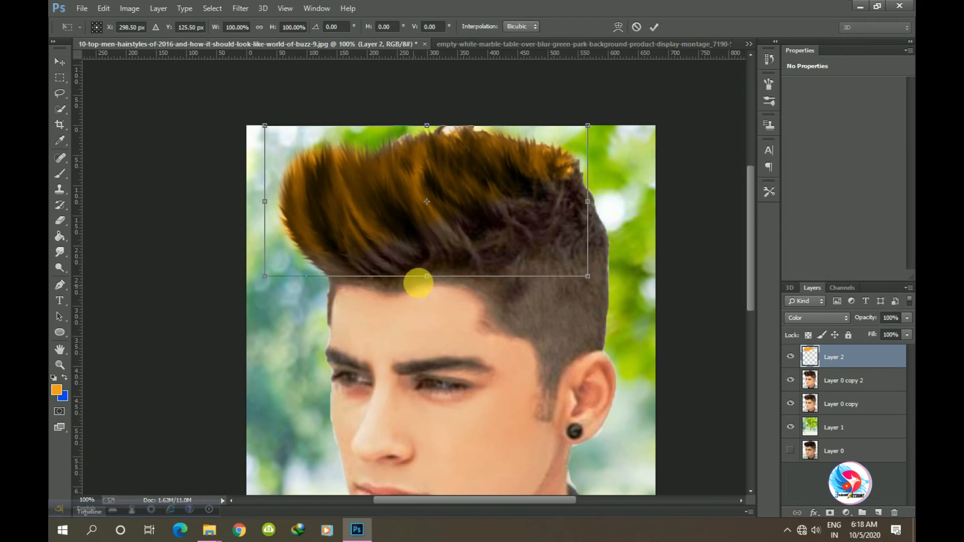
{"action": "left_click_drag", "start_coordinate": [428, 281], "coordinate": [452, 293]}
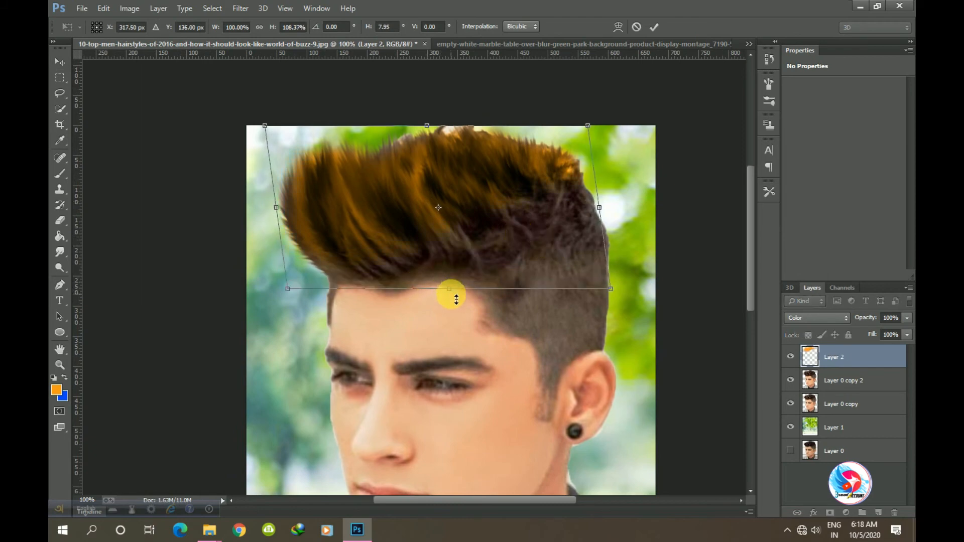
{"action": "key", "text": "Return"}
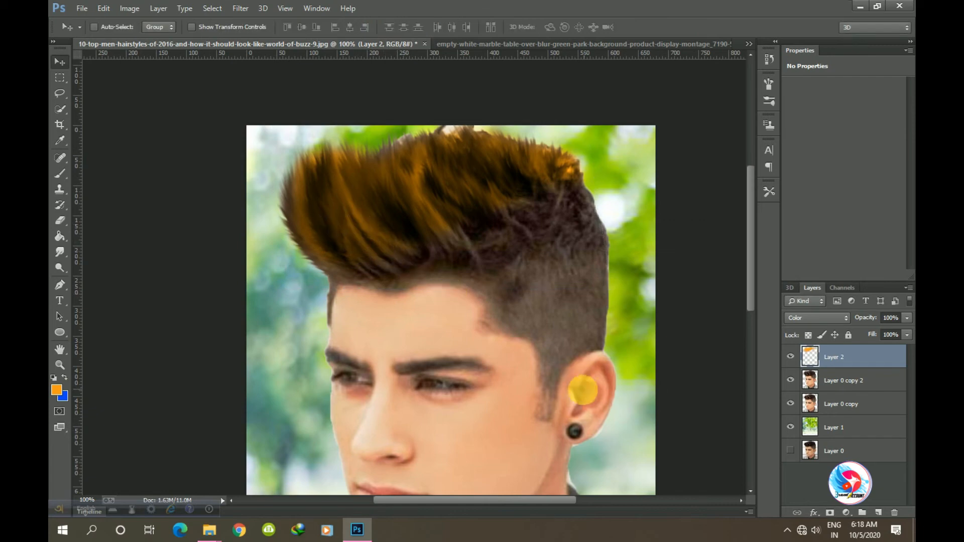
{"action": "scroll", "coordinate": [556, 354], "scroll_direction": "down", "scroll_amount": 3}
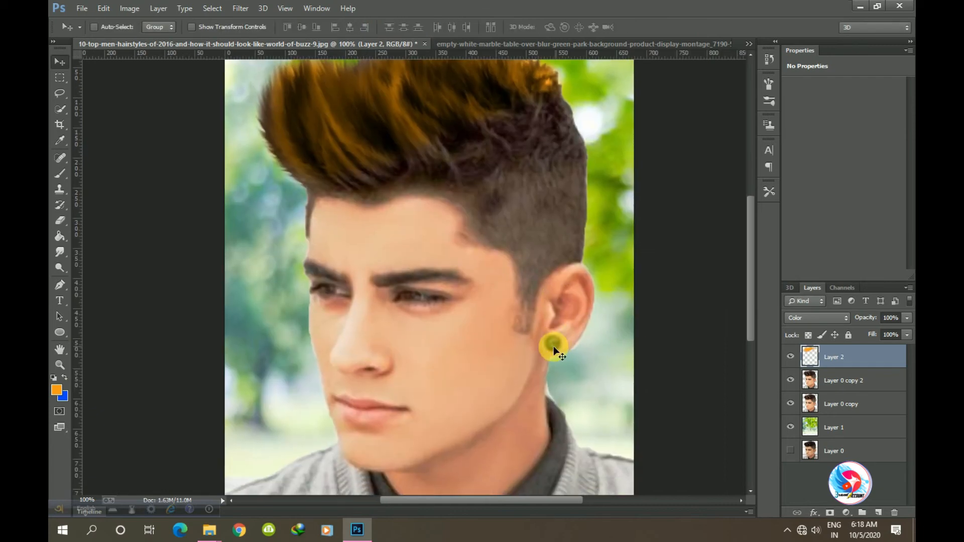
- Add a new layer above the orange layer and sample the skin tone at the temple as the foreground color
{"action": "key", "text": "ctrl+plus"}
{"action": "left_click_drag", "start_coordinate": [611, 288], "coordinate": [457, 330]}
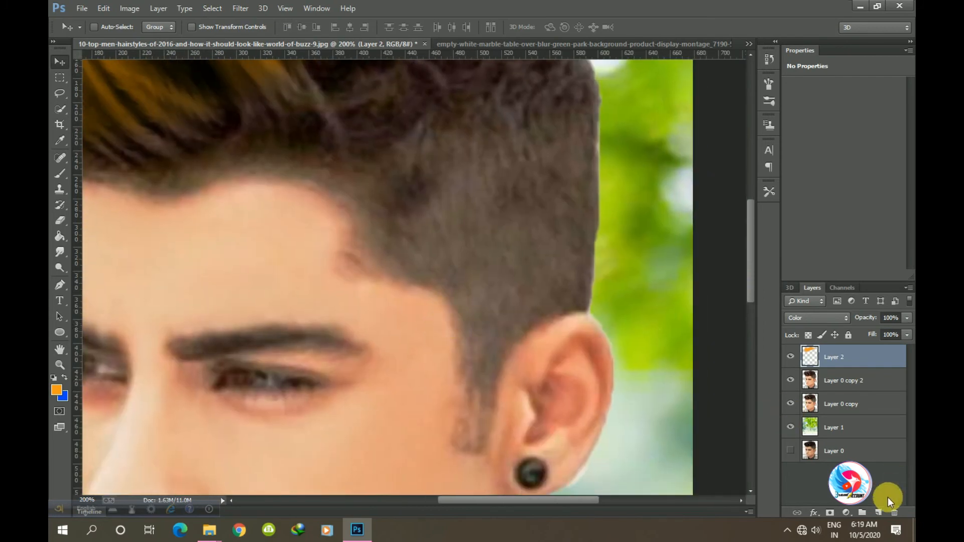
{"action": "left_click", "coordinate": [885, 512]}
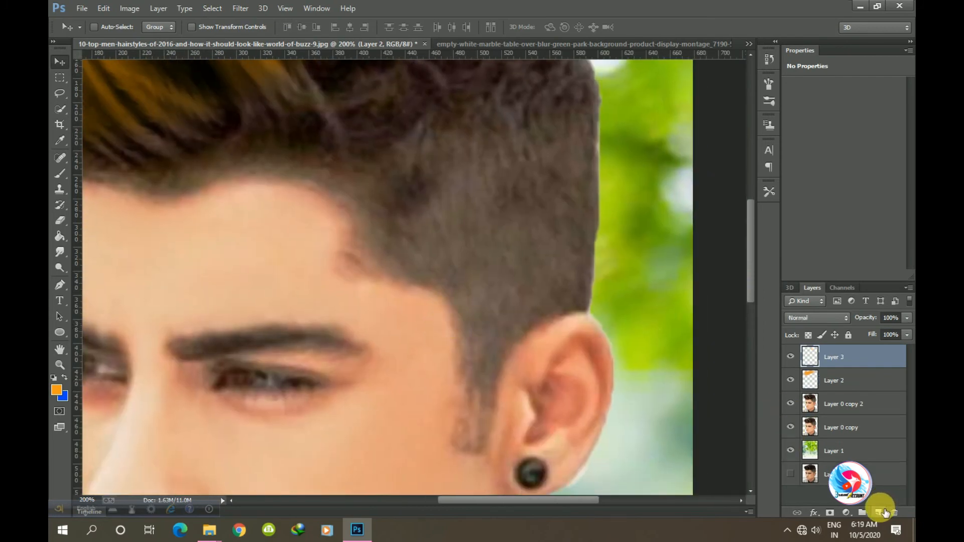
{"action": "left_click", "coordinate": [63, 172]}
{"action": "left_click", "coordinate": [100, 170]}
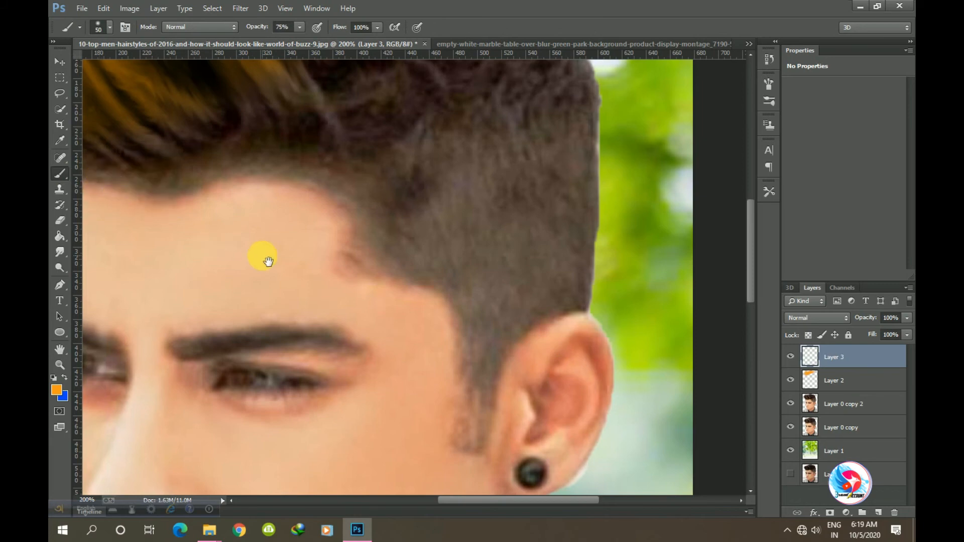
{"action": "left_click_drag", "start_coordinate": [268, 261], "coordinate": [270, 257]}
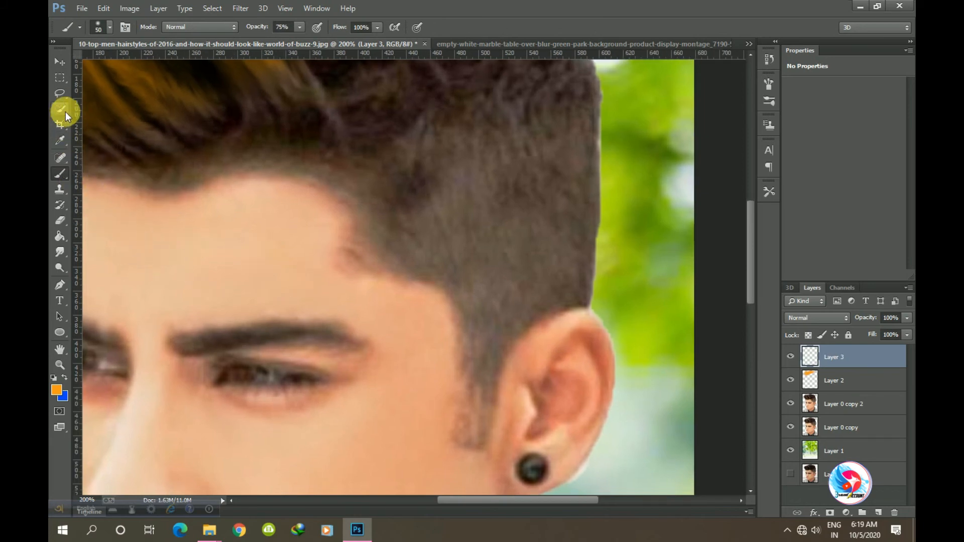
{"action": "left_click", "coordinate": [67, 142]}
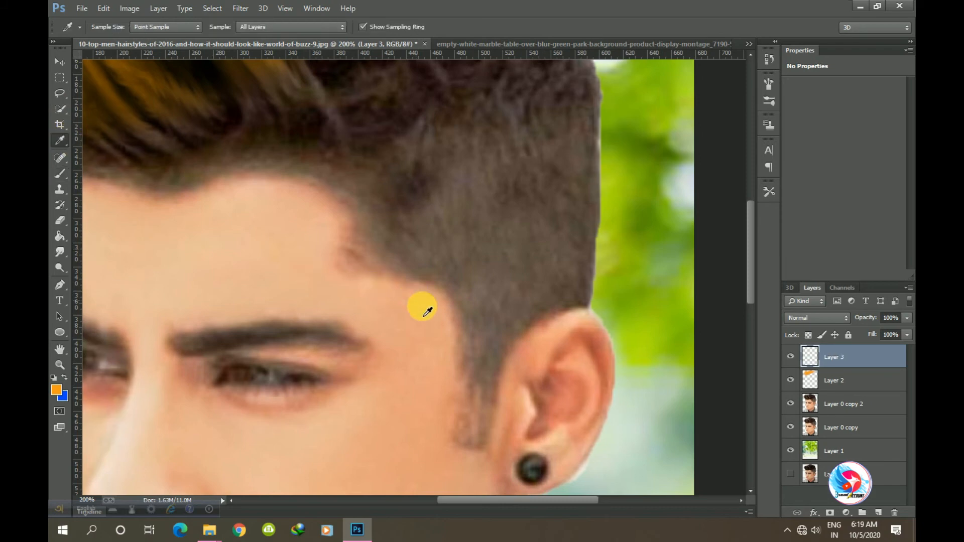
{"action": "left_click", "coordinate": [444, 315]}
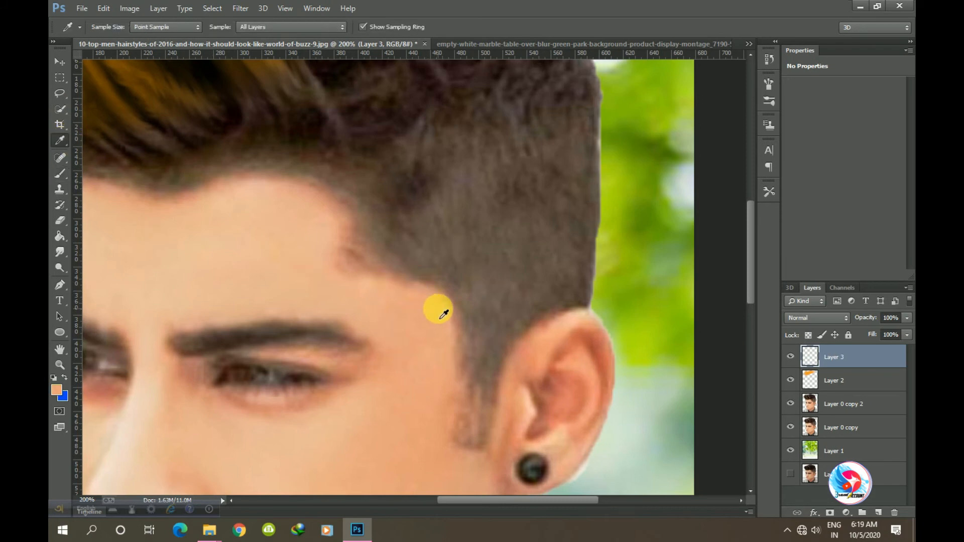
- Set the Brush tool to 51% opacity and 52% flow, and reduce its size to 30 px
{"action": "right_click", "coordinate": [61, 174]}
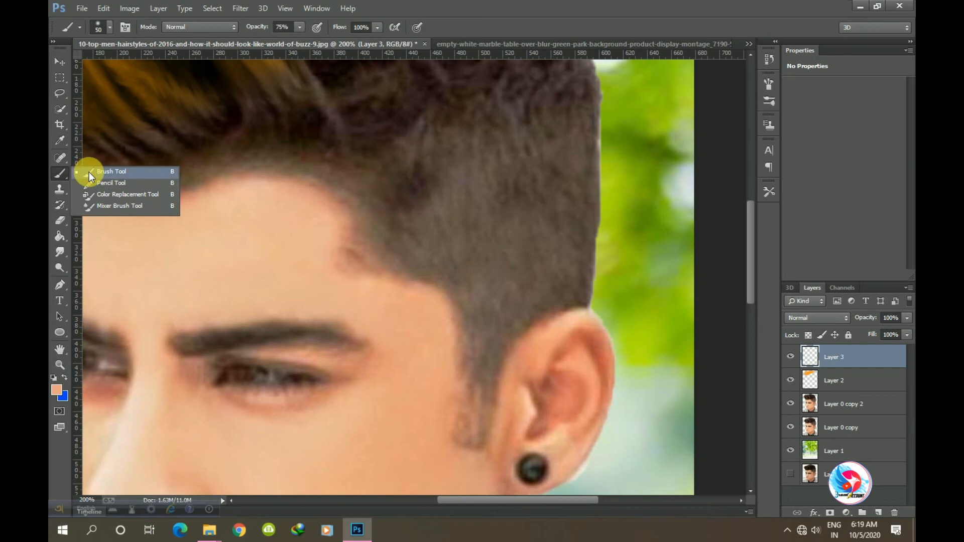
{"action": "left_click", "coordinate": [89, 172]}
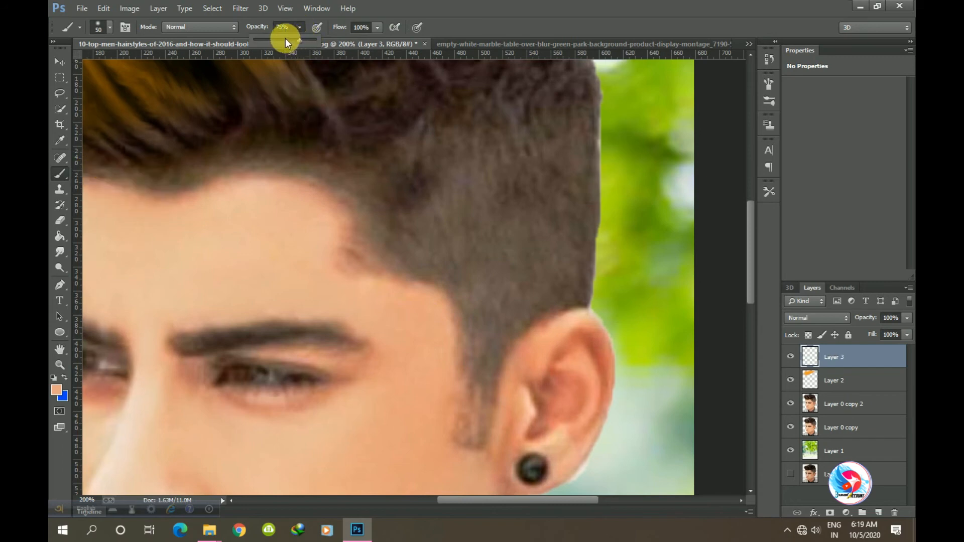
{"action": "left_click", "coordinate": [285, 38]}
{"action": "left_click", "coordinate": [376, 27]}
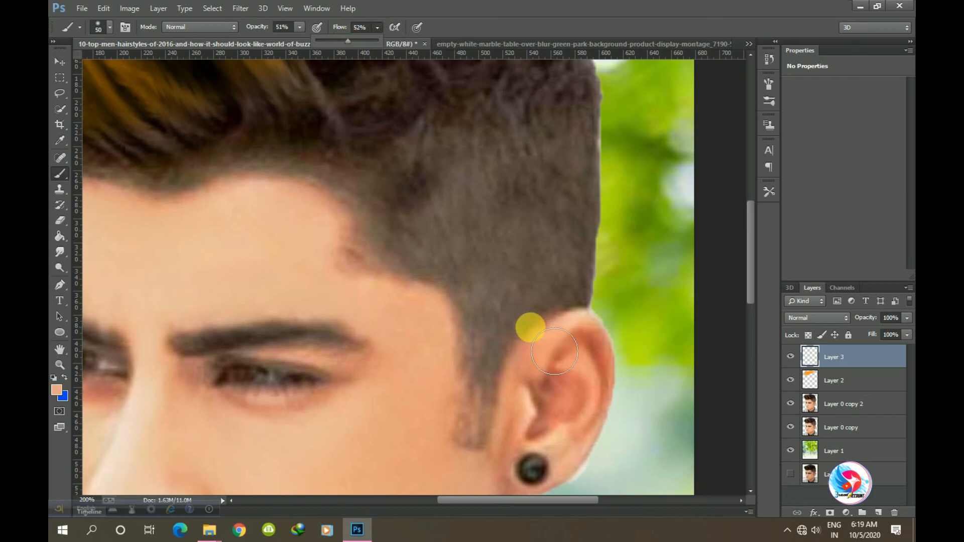
{"action": "key", "text": "bracketleft"}
{"action": "key", "text": "bracketleft"}
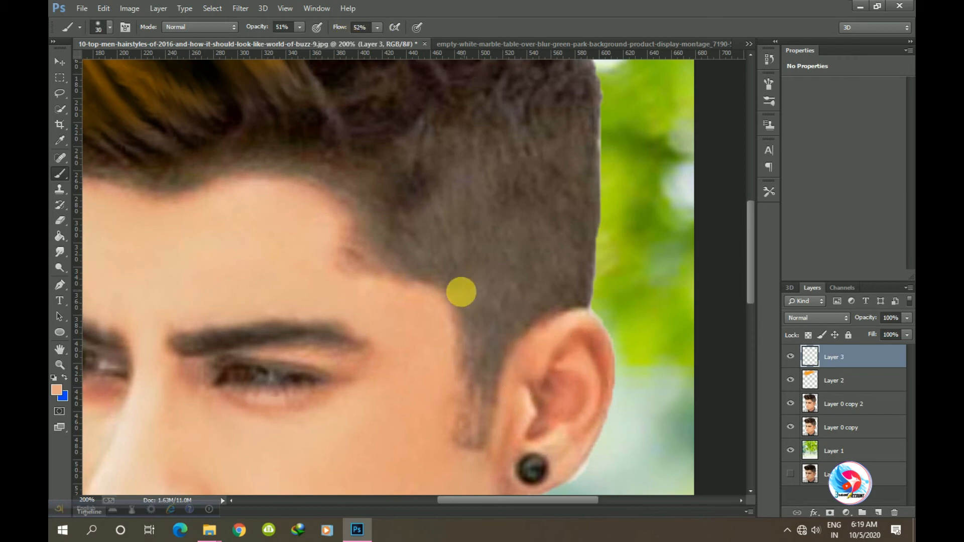
- Try painting three stacked, bent skin-toned lines with a 15 px brush in the short side hair above the ear
{"action": "mouse_move", "coordinate": [461, 297]}
{"action": "left_mouse_down"}
{"action": "mouse_move", "coordinate": [459, 306]}
{"action": "mouse_move", "coordinate": [480, 282]}
{"action": "mouse_move", "coordinate": [549, 252]}
{"action": "mouse_move", "coordinate": [575, 274]}
{"action": "left_mouse_up"}
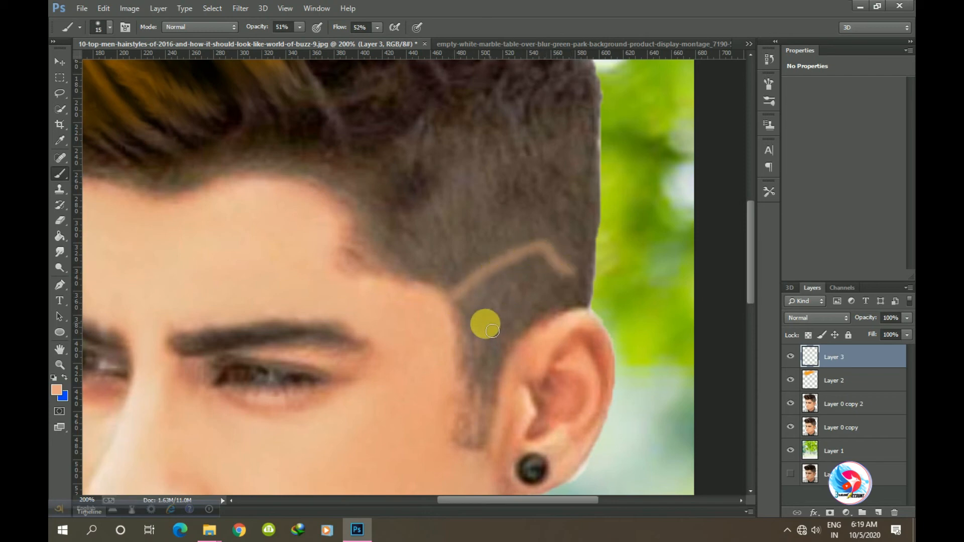
{"action": "mouse_move", "coordinate": [467, 328]}
{"action": "left_mouse_down"}
{"action": "mouse_move", "coordinate": [539, 282]}
{"action": "mouse_move", "coordinate": [564, 295]}
{"action": "left_mouse_up"}
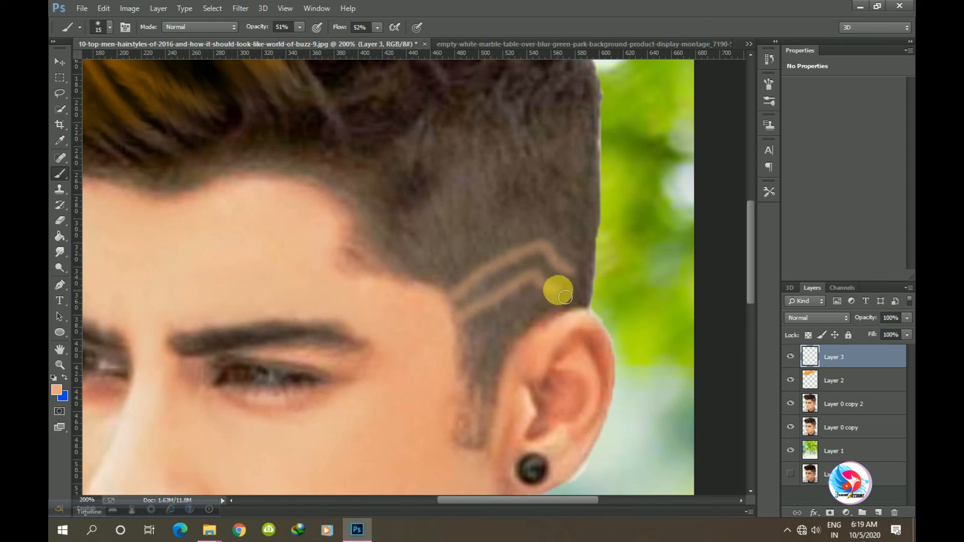
{"action": "mouse_move", "coordinate": [457, 327]}
{"action": "left_mouse_down"}
{"action": "mouse_move", "coordinate": [520, 314]}
{"action": "mouse_move", "coordinate": [535, 325]}
{"action": "left_mouse_up"}
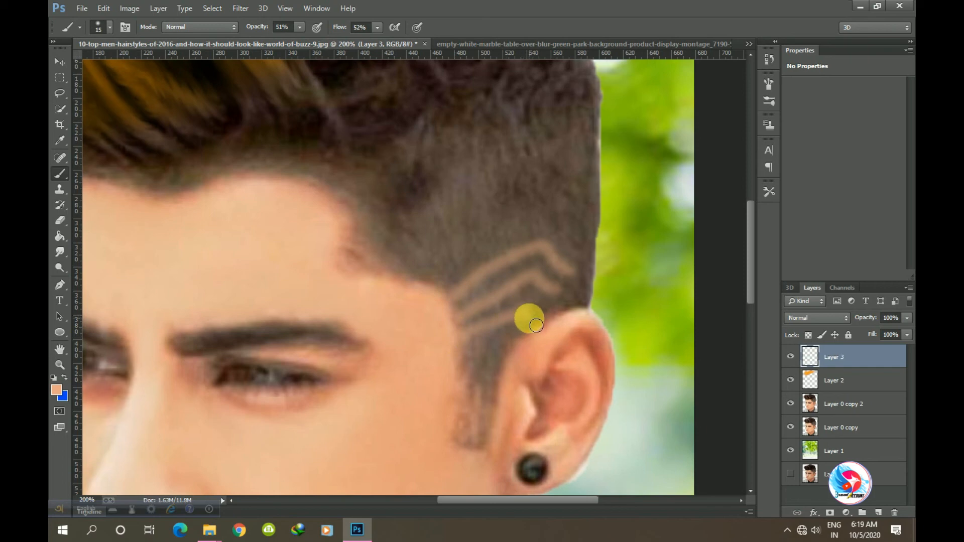
{"action": "key", "text": "ctrl+minus"}
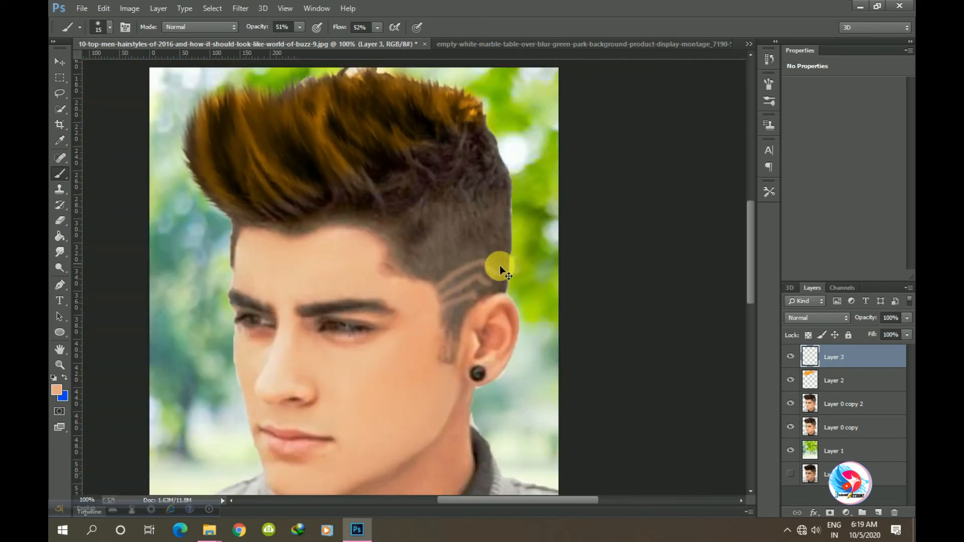
{"action": "key", "text": "ctrl+minus"}
{"action": "key", "text": "ctrl+minus"}
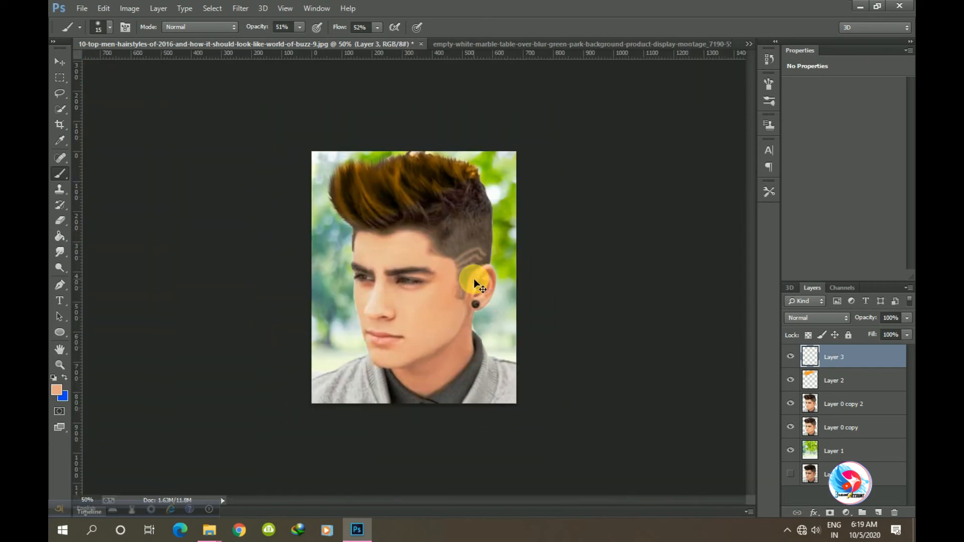
{"action": "key", "text": "ctrl+plus"}
{"action": "key", "text": "ctrl+plus"}
{"action": "key", "text": "ctrl+plus"}
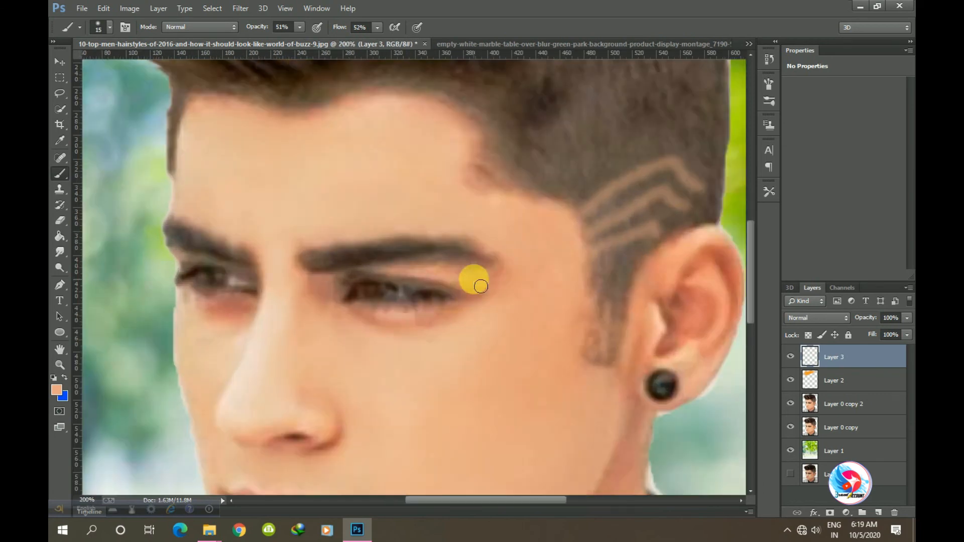
{"action": "scroll", "coordinate": [504, 254], "scroll_direction": "up", "scroll_amount": 2}
{"action": "scroll", "coordinate": [502, 255], "scroll_direction": "right", "scroll_amount": 3}
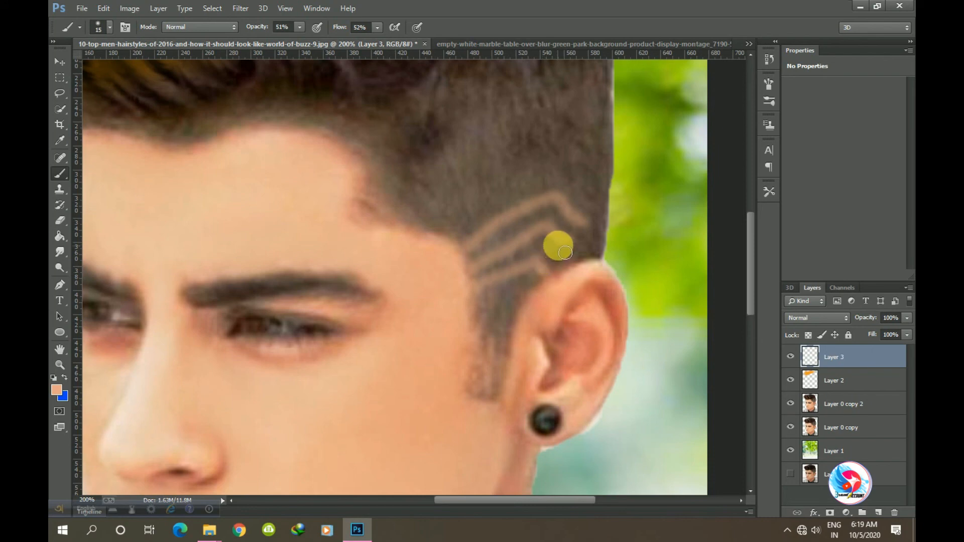
- Paint two peaked skin-toned shaved lines above the ear with a 15 px brush, one below the other, undoing and redrawing the lower one
{"action": "mouse_move", "coordinate": [572, 250]}
{"action": "left_mouse_down"}
{"action": "mouse_move", "coordinate": [529, 242]}
{"action": "mouse_move", "coordinate": [485, 271]}
{"action": "mouse_move", "coordinate": [507, 235]}
{"action": "mouse_move", "coordinate": [473, 260]}
{"action": "mouse_move", "coordinate": [466, 252]}
{"action": "mouse_move", "coordinate": [482, 239]}
{"action": "mouse_move", "coordinate": [496, 268]}
{"action": "mouse_move", "coordinate": [479, 261]}
{"action": "mouse_move", "coordinate": [562, 203]}
{"action": "mouse_move", "coordinate": [590, 244]}
{"action": "left_mouse_up"}
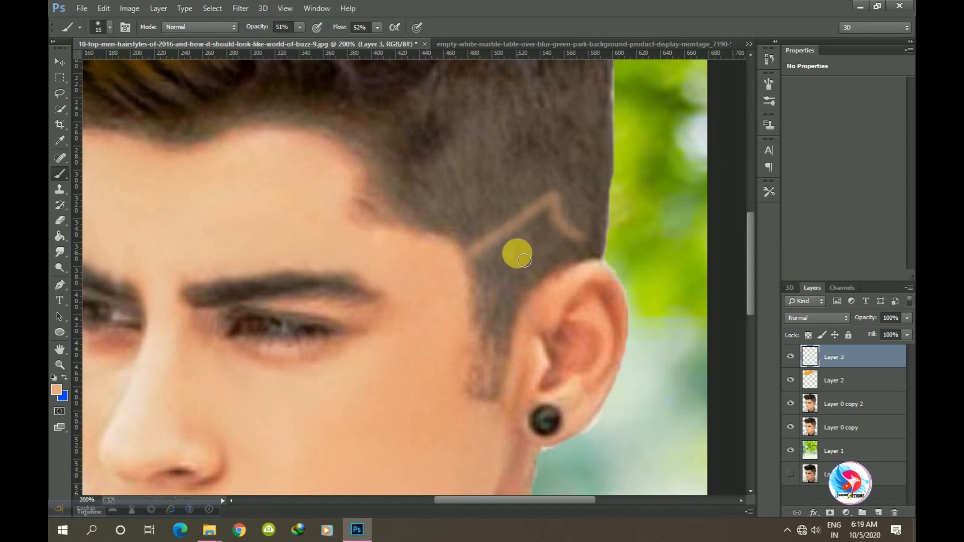
{"action": "mouse_move", "coordinate": [524, 261]}
{"action": "left_mouse_down"}
{"action": "mouse_move", "coordinate": [476, 263]}
{"action": "mouse_move", "coordinate": [545, 247]}
{"action": "mouse_move", "coordinate": [573, 264]}
{"action": "left_mouse_up"}
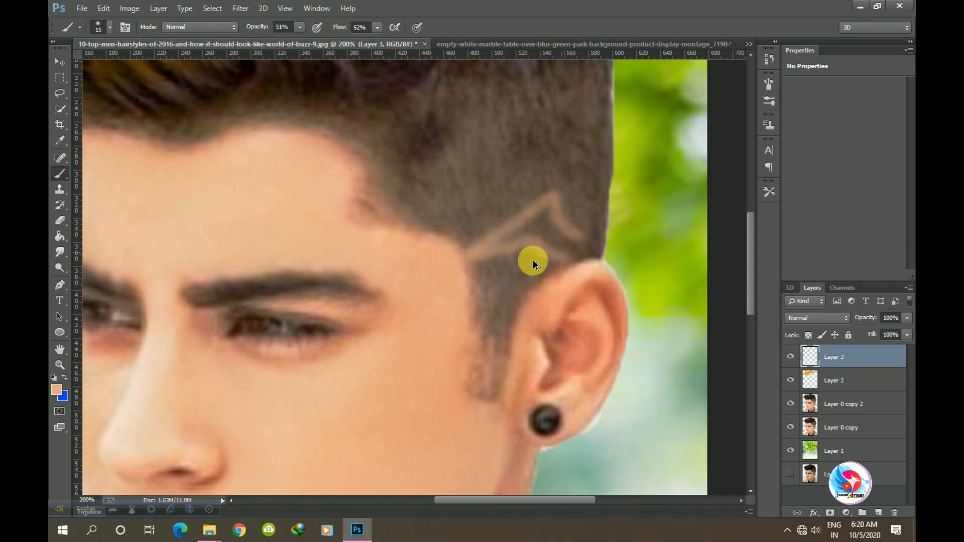
{"action": "key", "text": "ctrl+z"}
{"action": "mouse_move", "coordinate": [482, 261]}
{"action": "left_mouse_down"}
{"action": "mouse_move", "coordinate": [548, 246]}
{"action": "mouse_move", "coordinate": [568, 269]}
{"action": "left_mouse_up"}
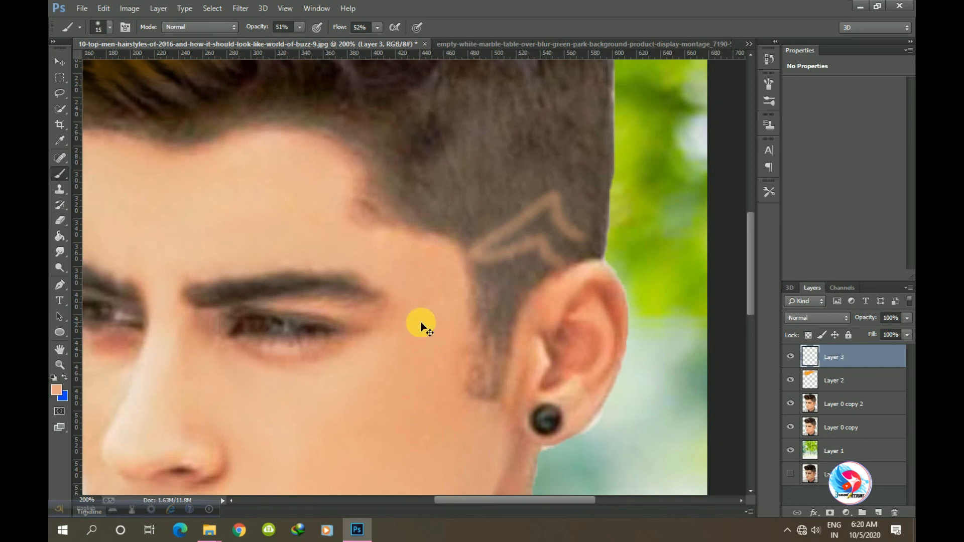
{"action": "key", "text": "ctrl+minus"}
{"action": "key", "text": "ctrl+minus"}
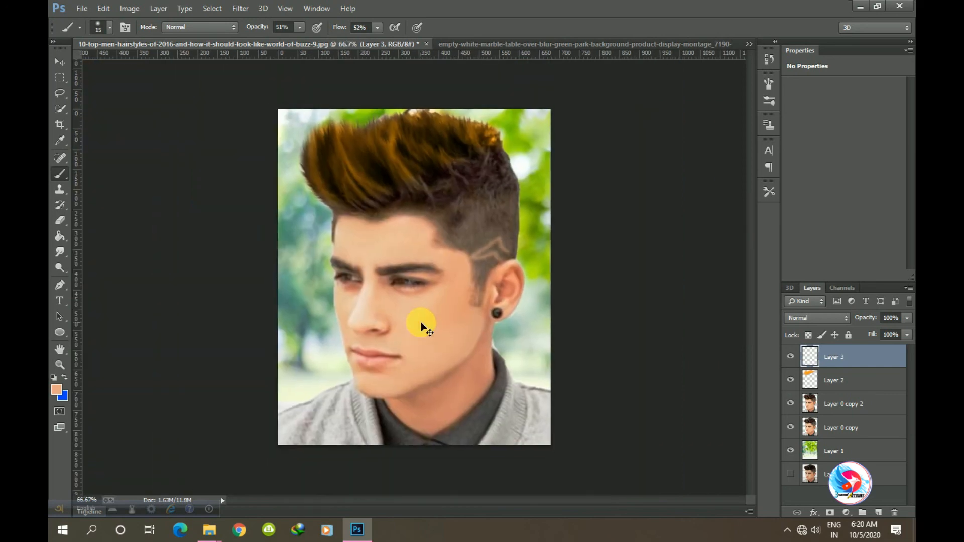
{"action": "key", "text": "ctrl+minus"}
{"action": "key", "text": "ctrl+plus"}
- Merge Layer 3 through Layer 1 into one layer, show the original Layer 0, and toggle the merged layer to compare before and after
{"action": "left_click", "coordinate": [850, 449], "text": "shift"}
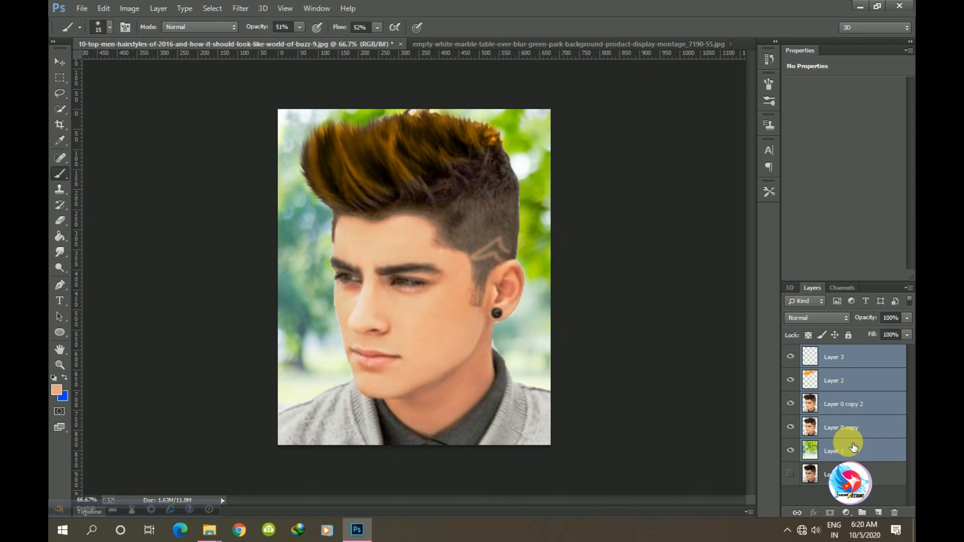
{"action": "key", "text": "ctrl+e"}
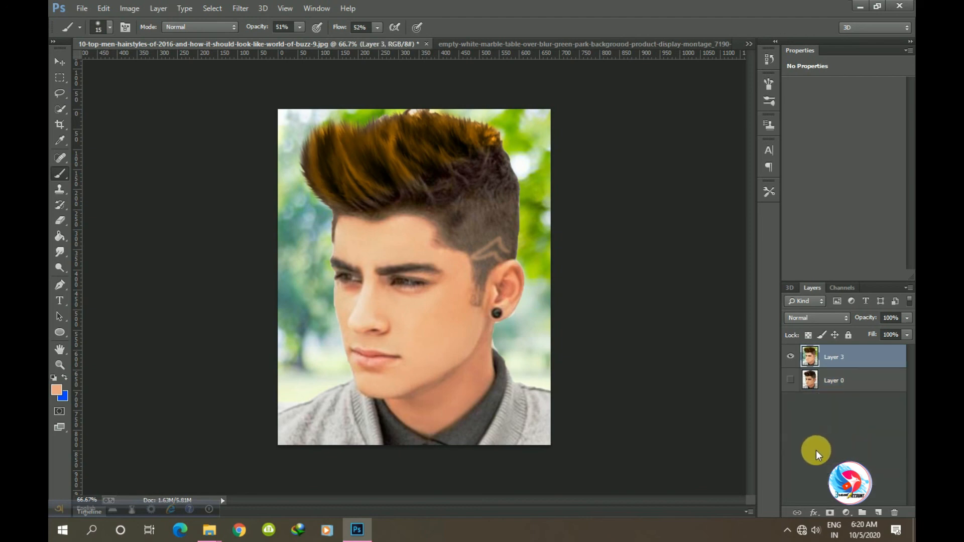
{"action": "left_click", "coordinate": [798, 359]}
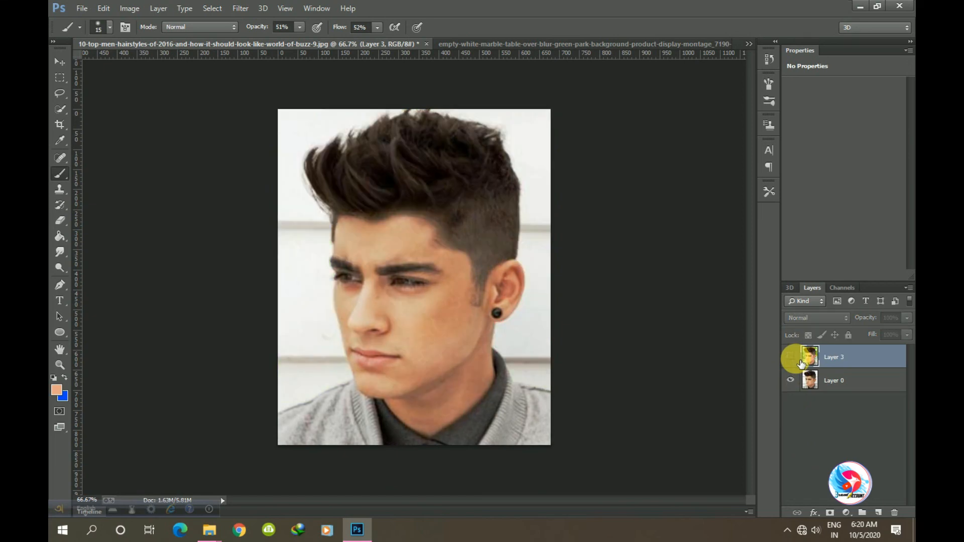
{"action": "left_click", "coordinate": [798, 358]}
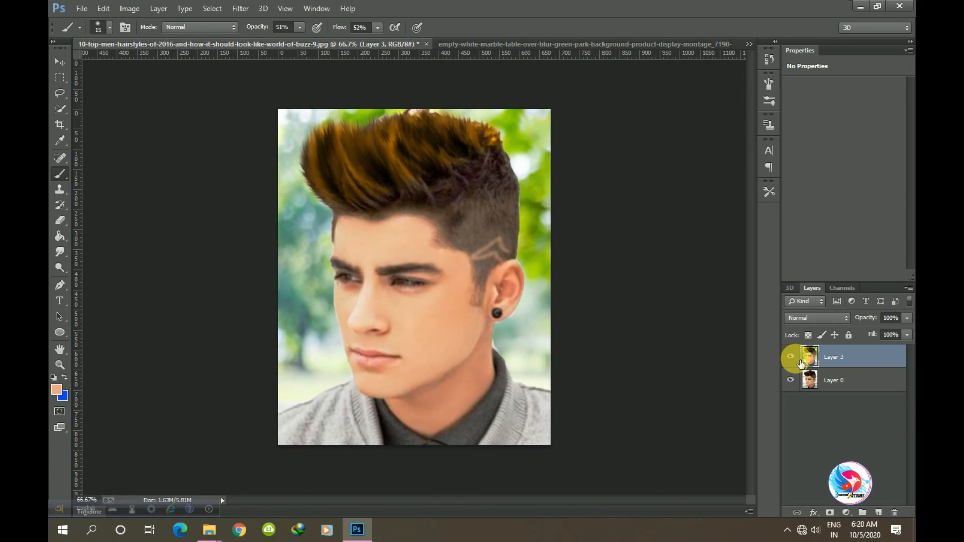
{"action": "left_click", "coordinate": [798, 358]}
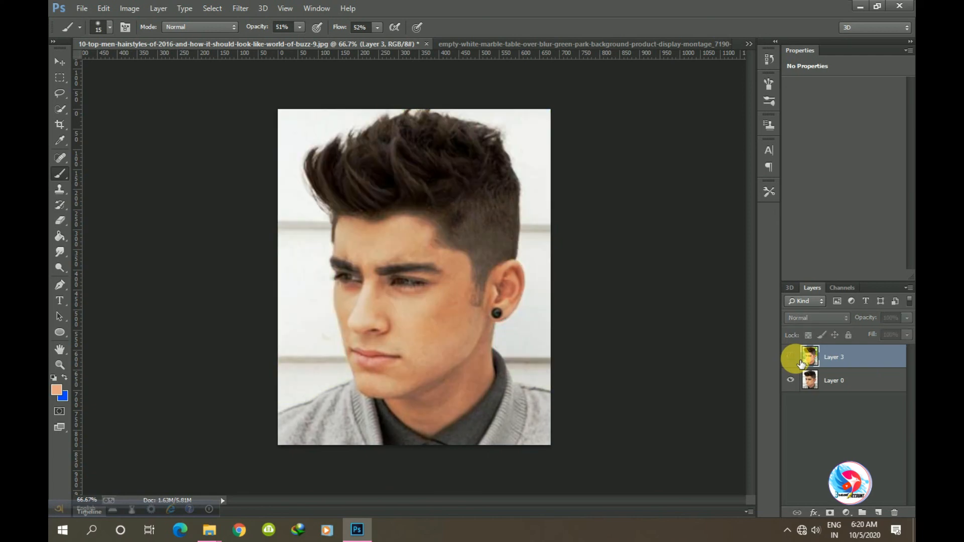
{"action": "left_click", "coordinate": [799, 359]}
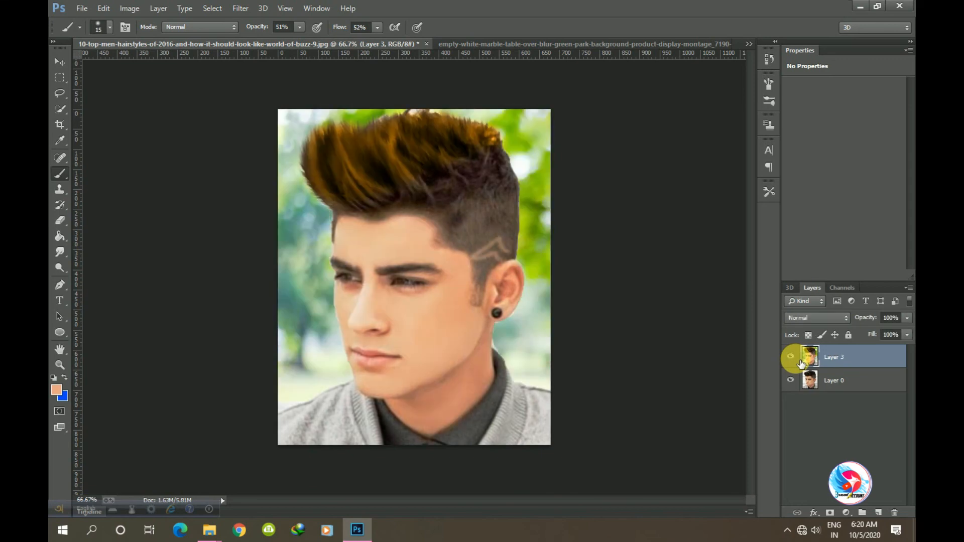